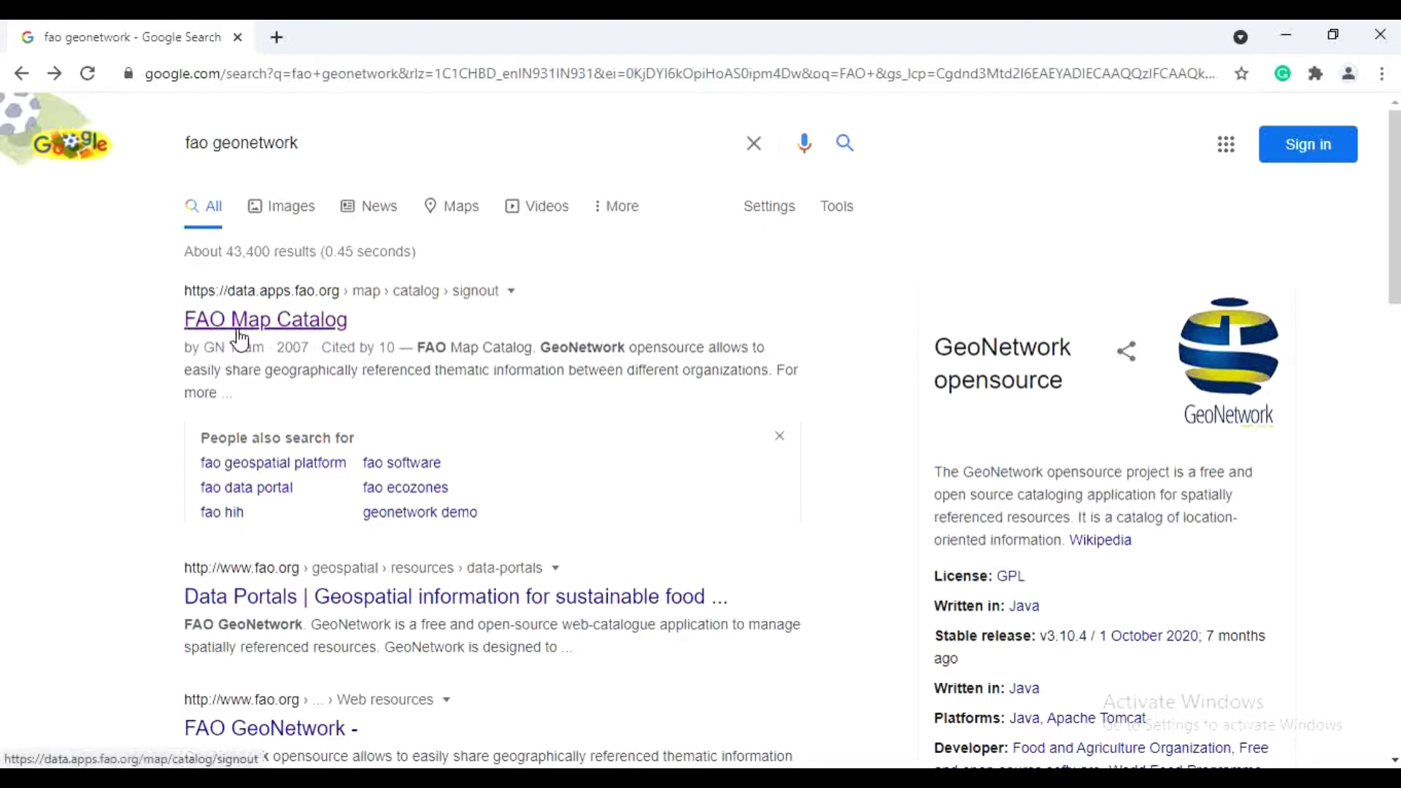
Open the FAO Map Catalog from the search results and open the record on soil and terrain suitability for rain-fed maize.
left_click(303, 323)
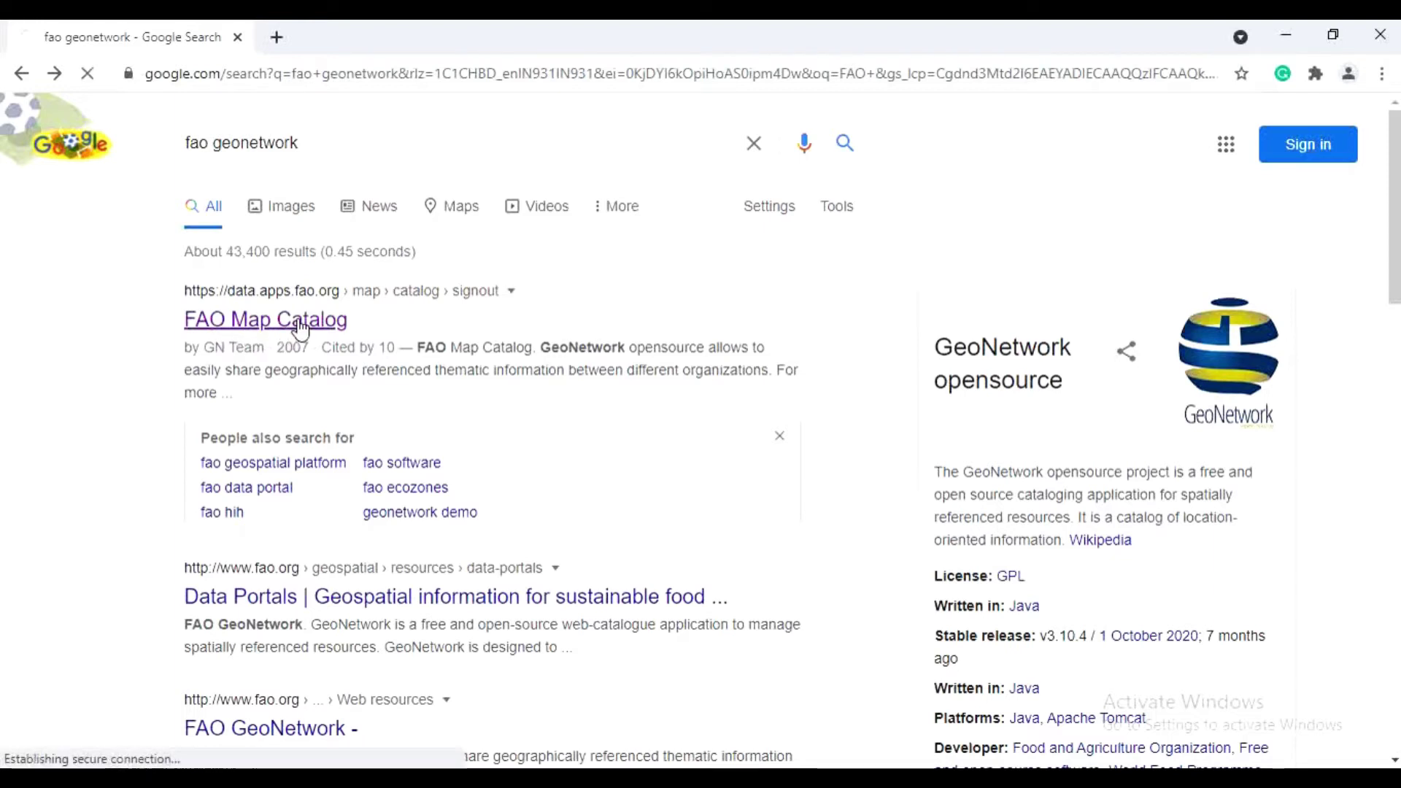
scroll(1012, 437, "down", 10)
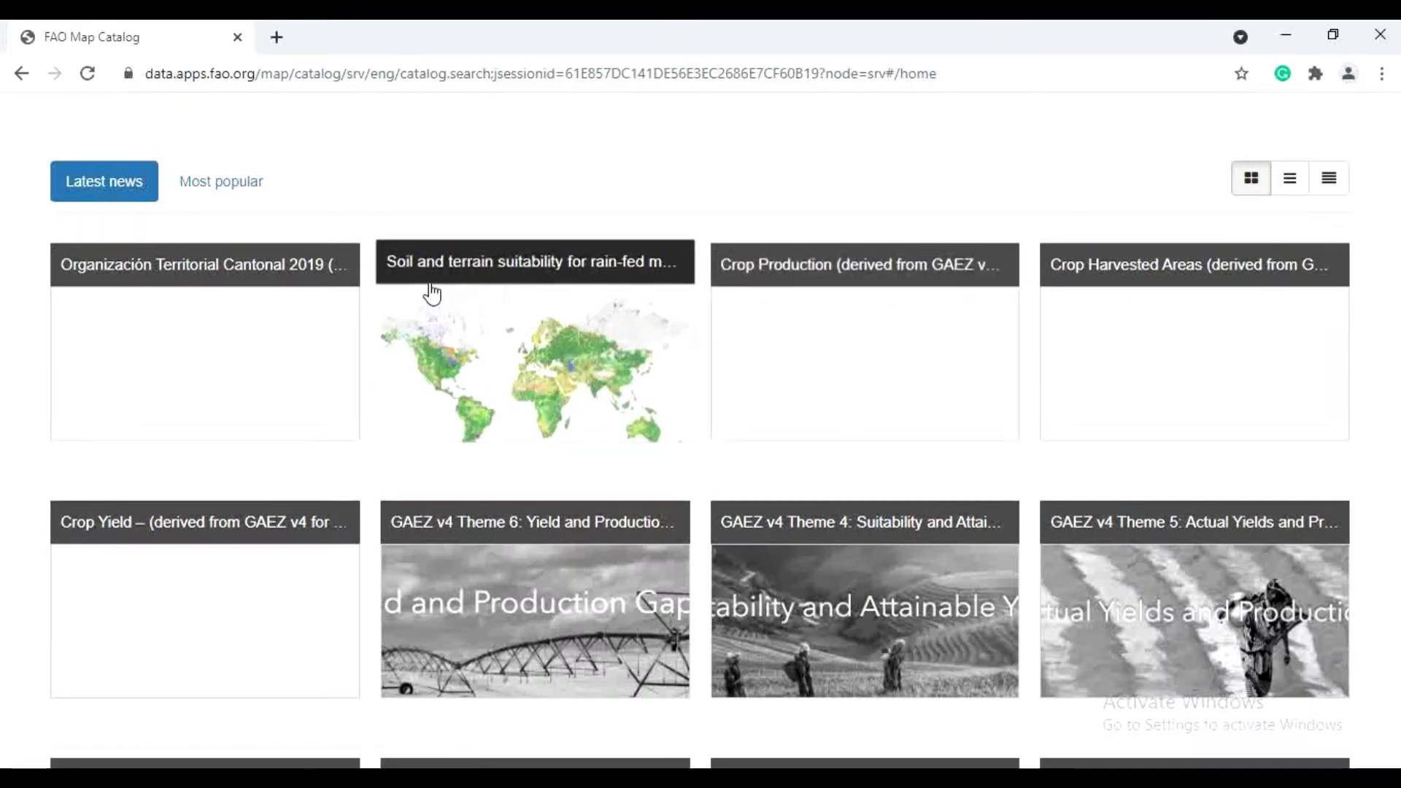
left_click(551, 374)
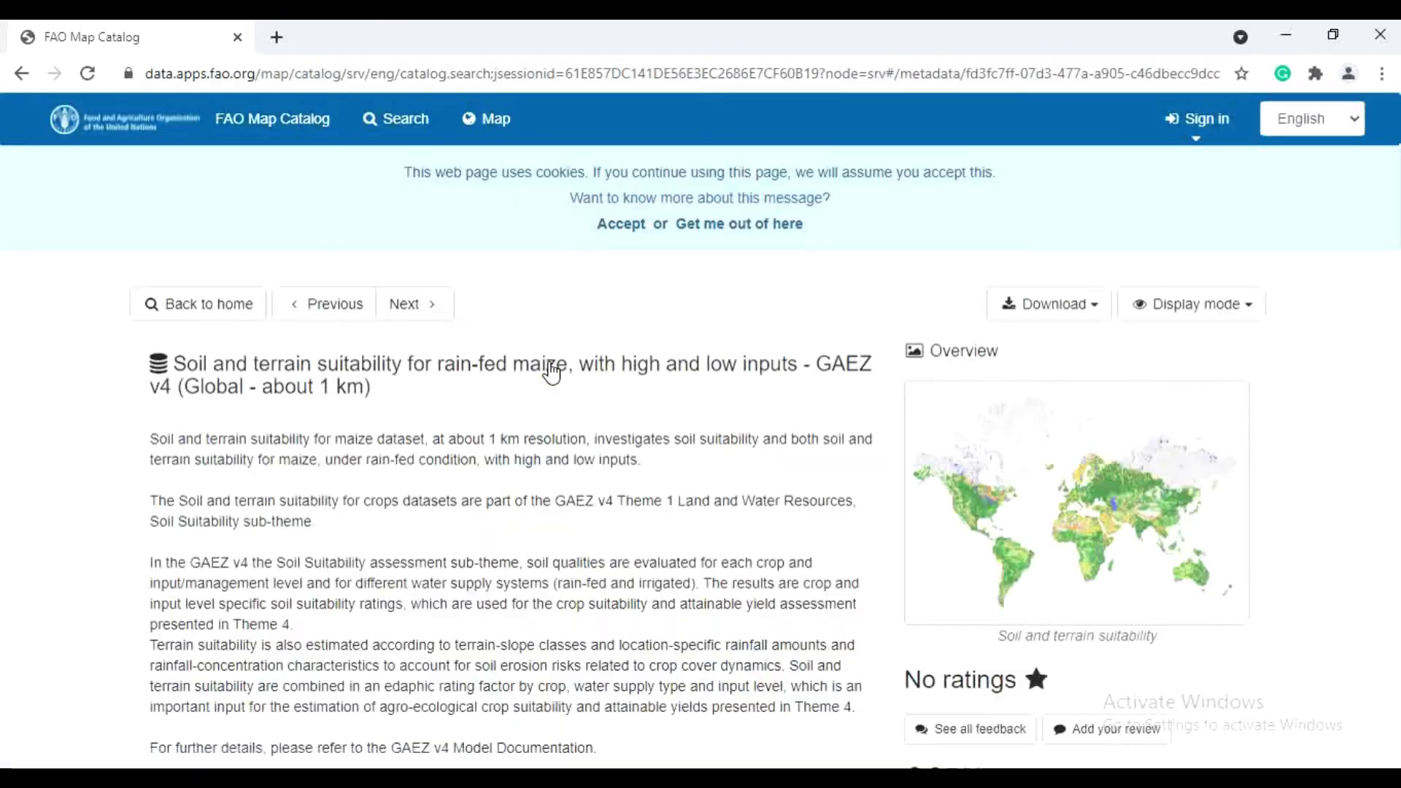
List the catalog records that share the keyword "soil" from the other keywords of the maize suitability record.
scroll(721, 341, "down", 15)
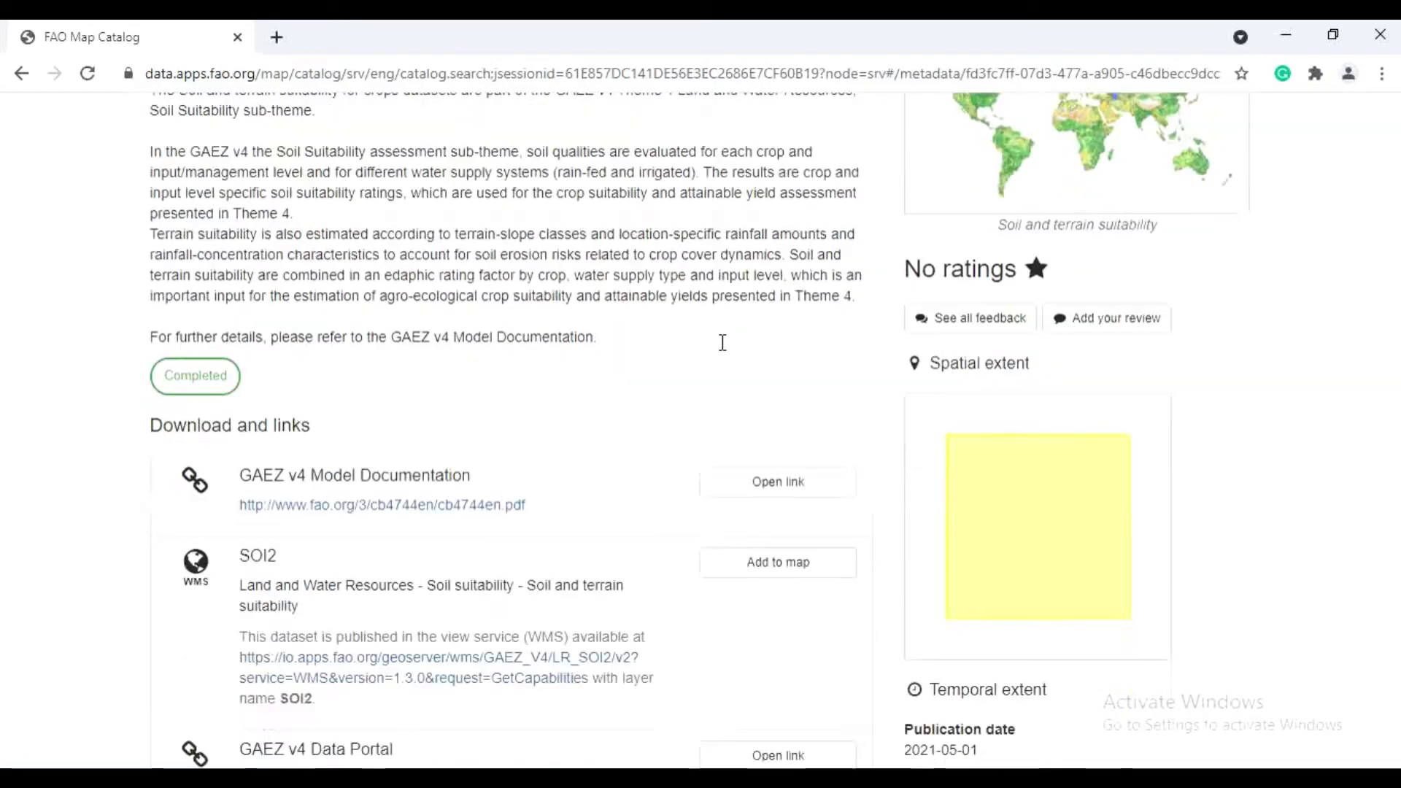
scroll(722, 343, "down", 3)
scroll(723, 344, "up", 5)
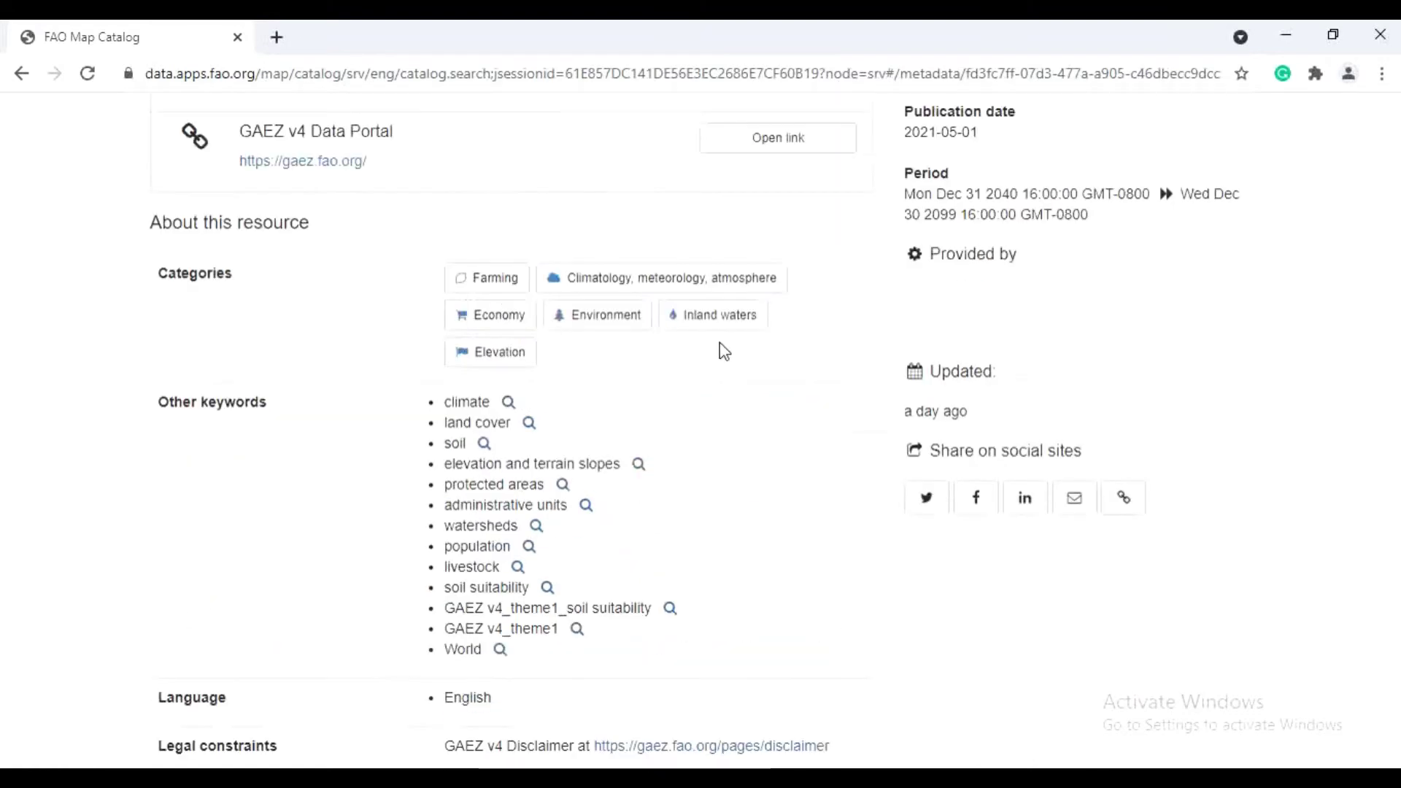
left_click(484, 445)
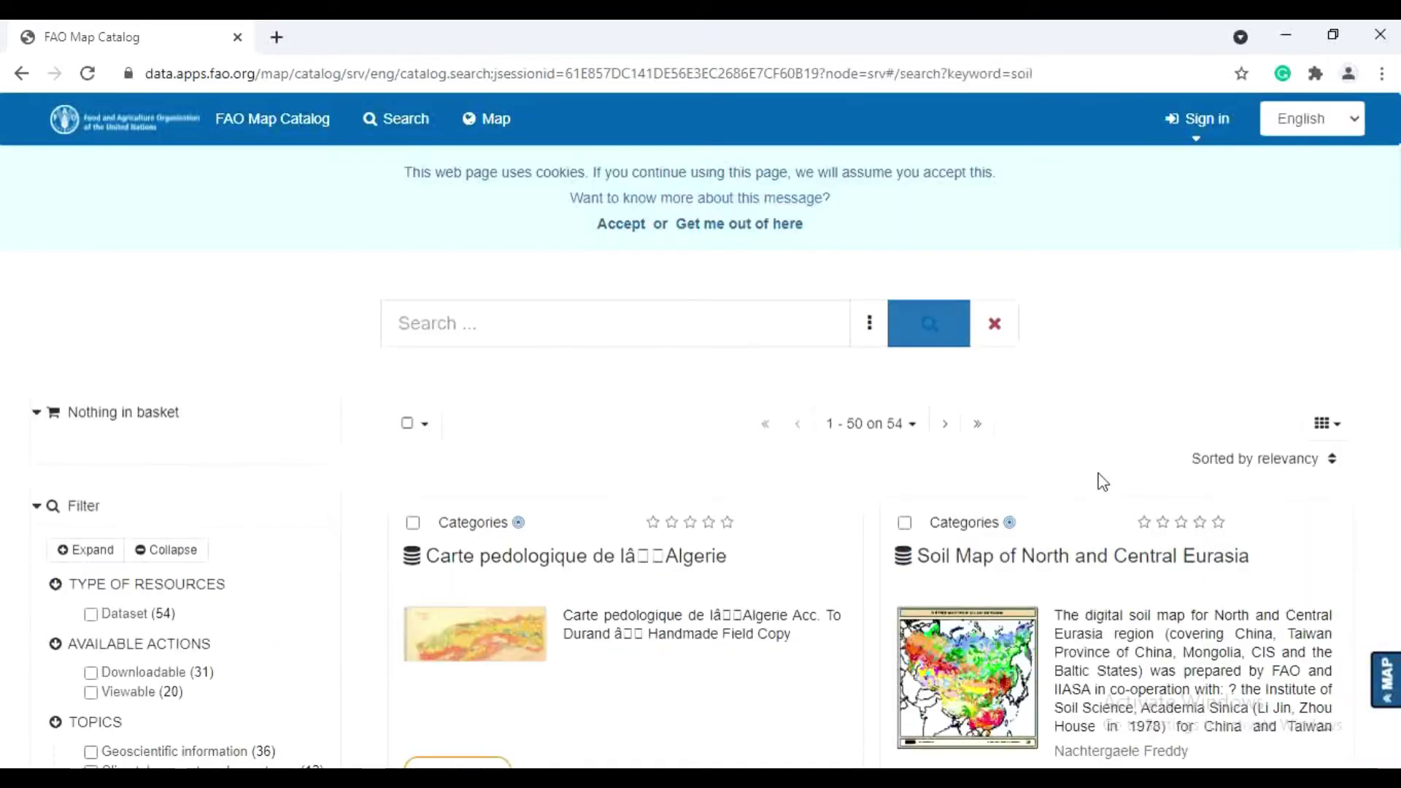
Find the Digital Soil Map of the World among the soil records and download it in ESRI shapefile format.
scroll(1045, 373, "down", 15)
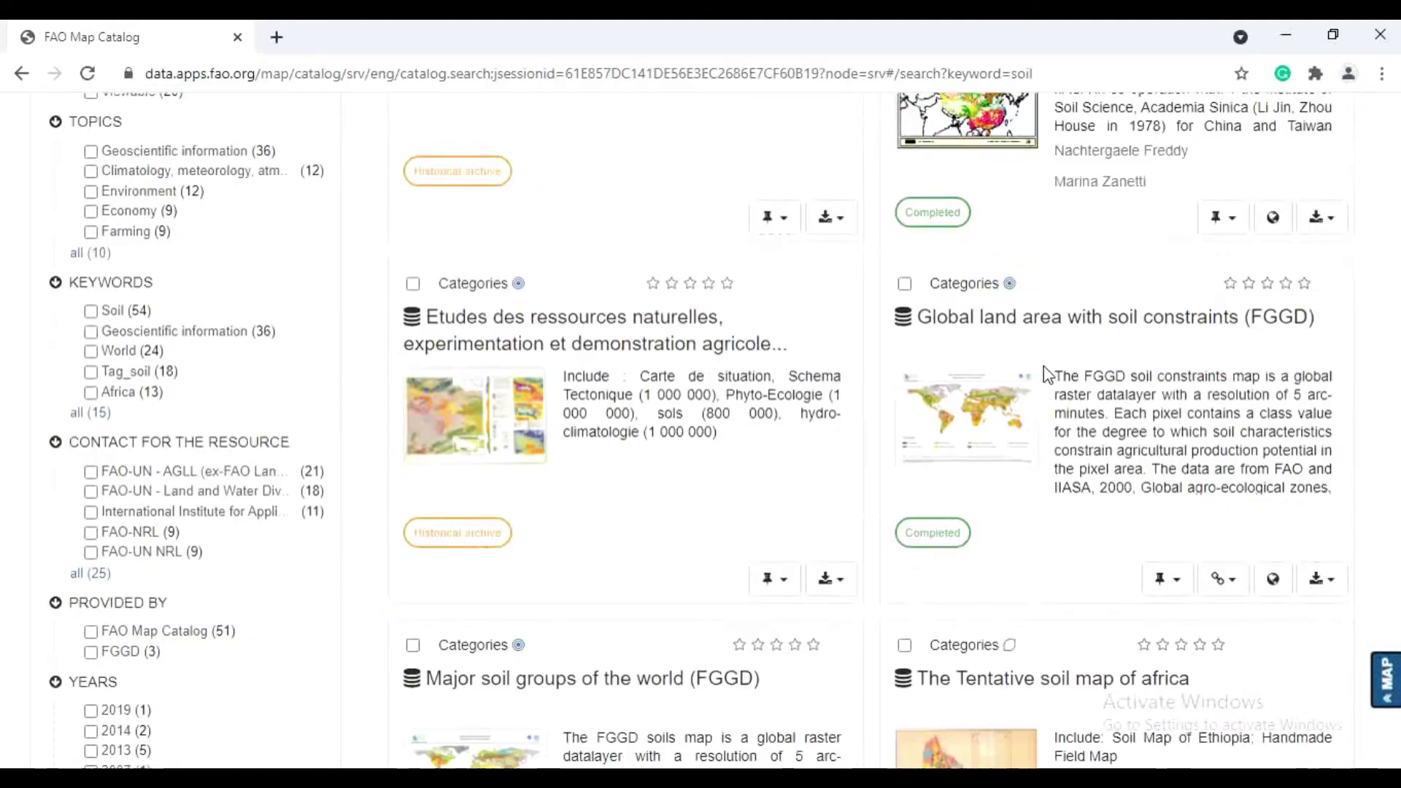
scroll(1047, 374, "down", 13)
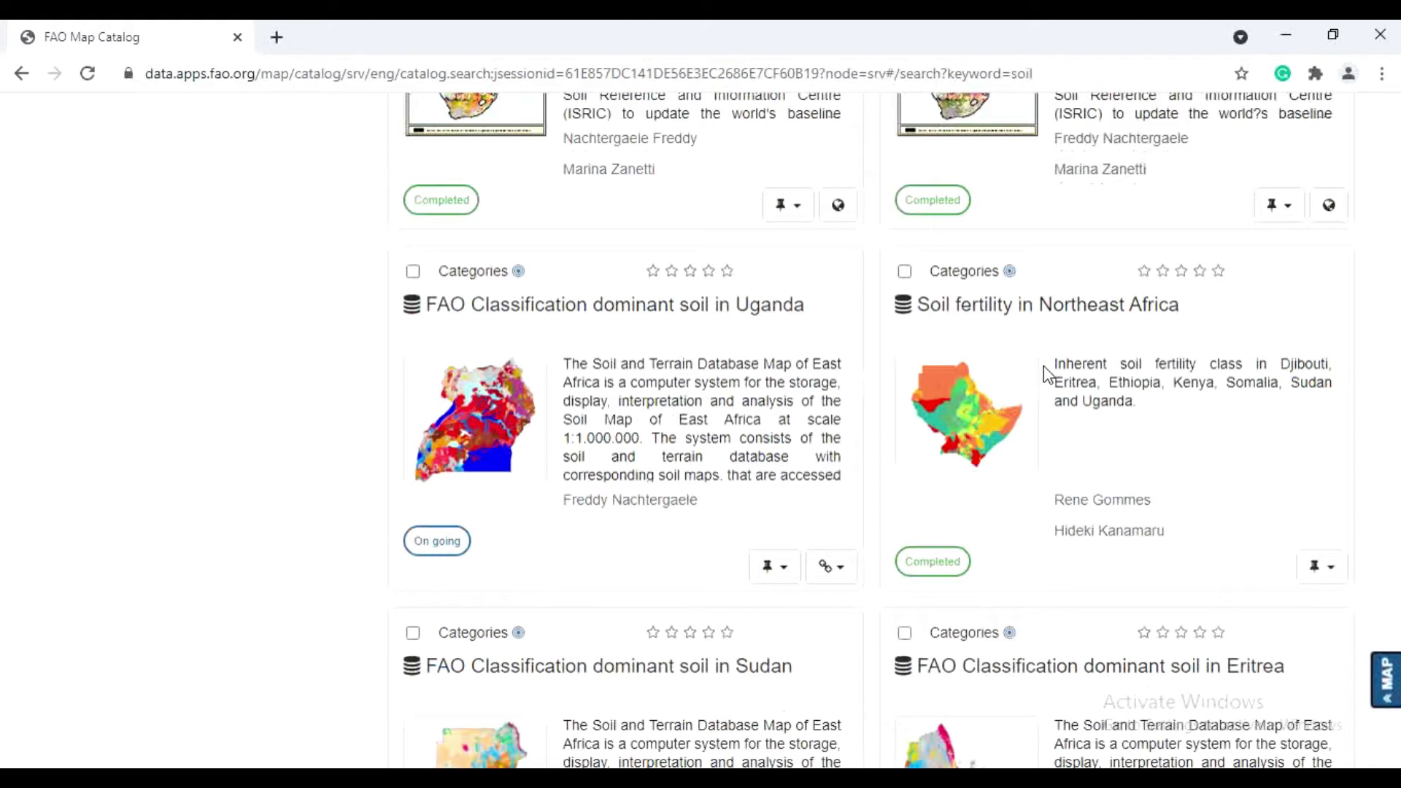
scroll(1045, 373, "down", 5)
scroll(1048, 374, "down", 9)
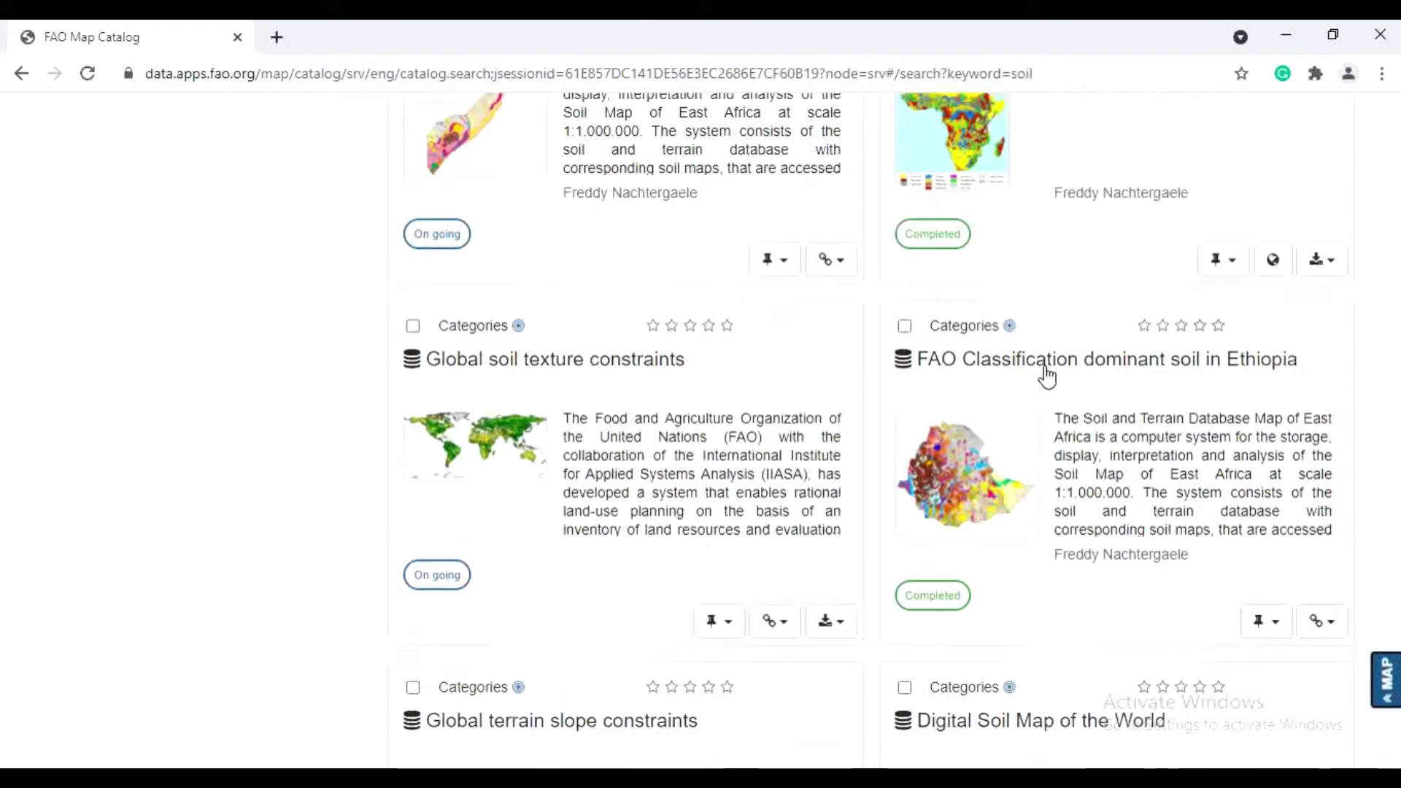
scroll(1065, 407, "down", 9)
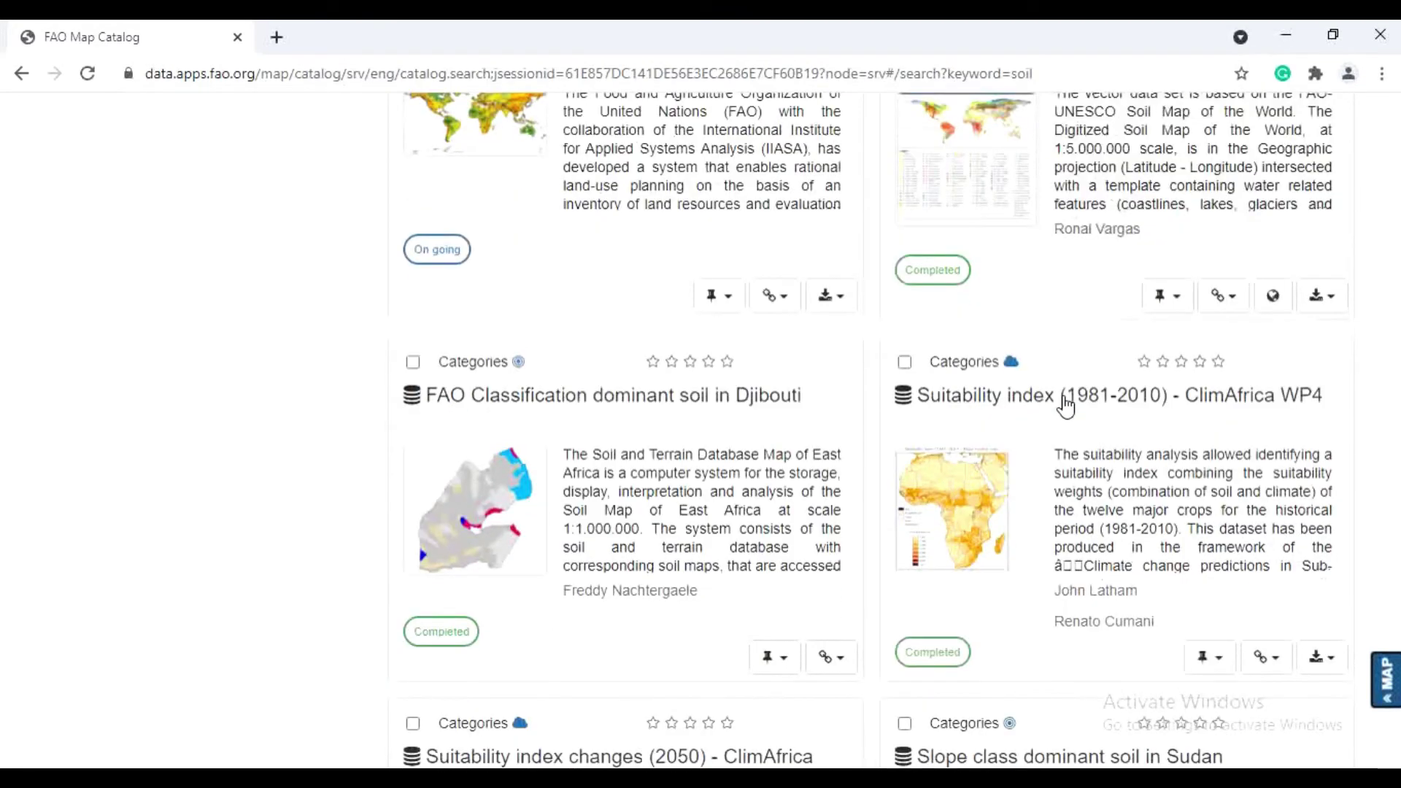
scroll(1065, 404, "up", 4)
scroll(1065, 403, "up", 1)
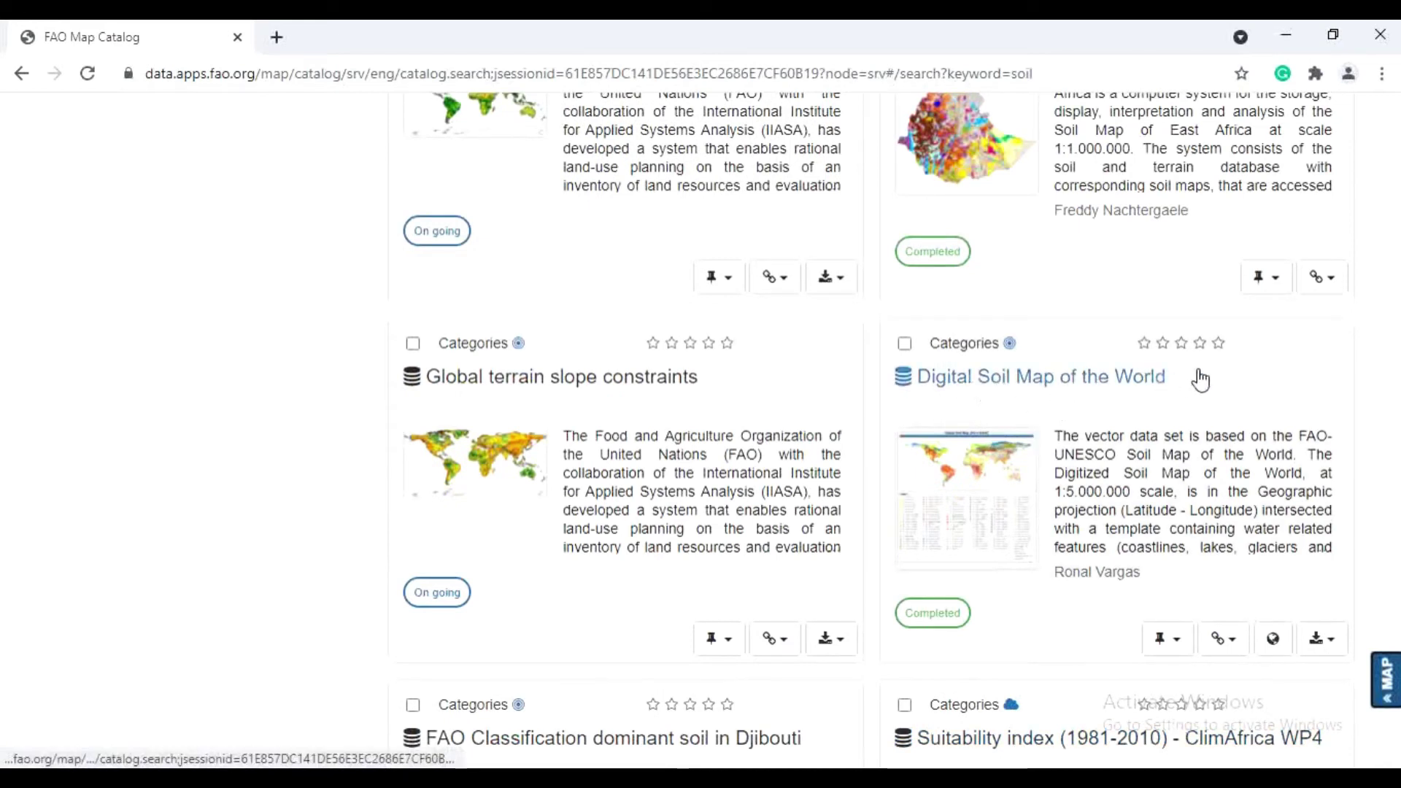
left_click(1338, 645)
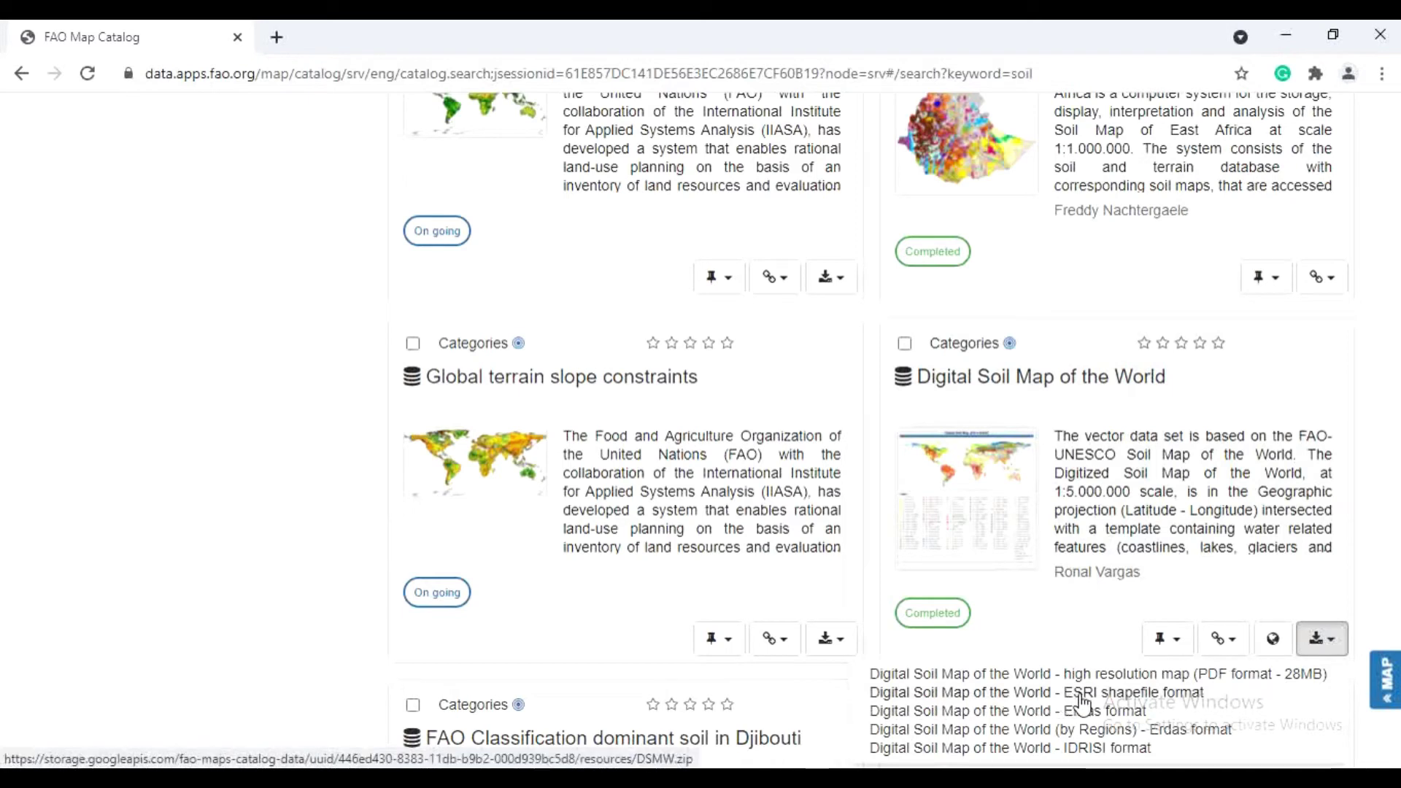
left_click(1182, 705)
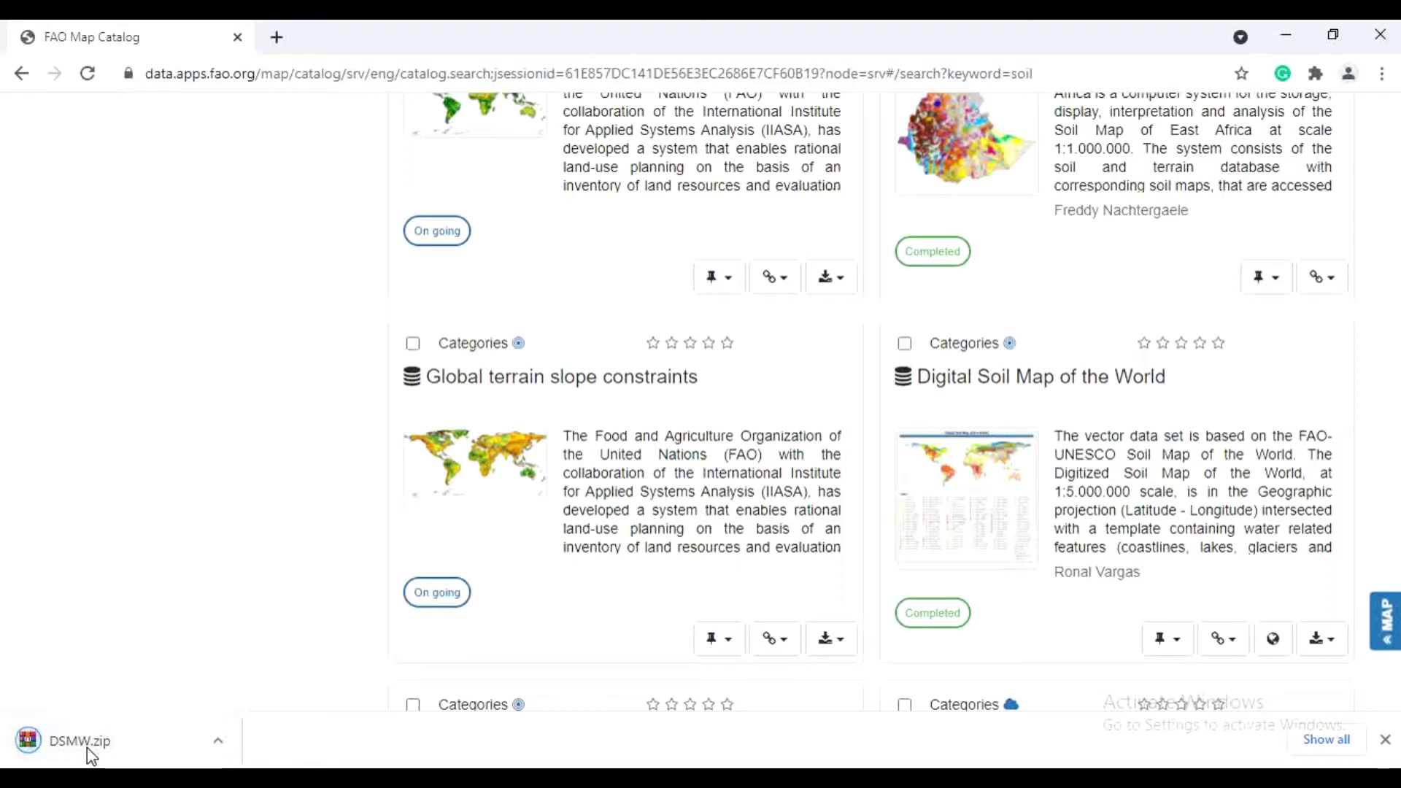
Copy the downloaded DSMW.zip into the YouTube Training folder on drive D.
left_click(216, 742)
left_click(277, 666)
double_click(404, 228)
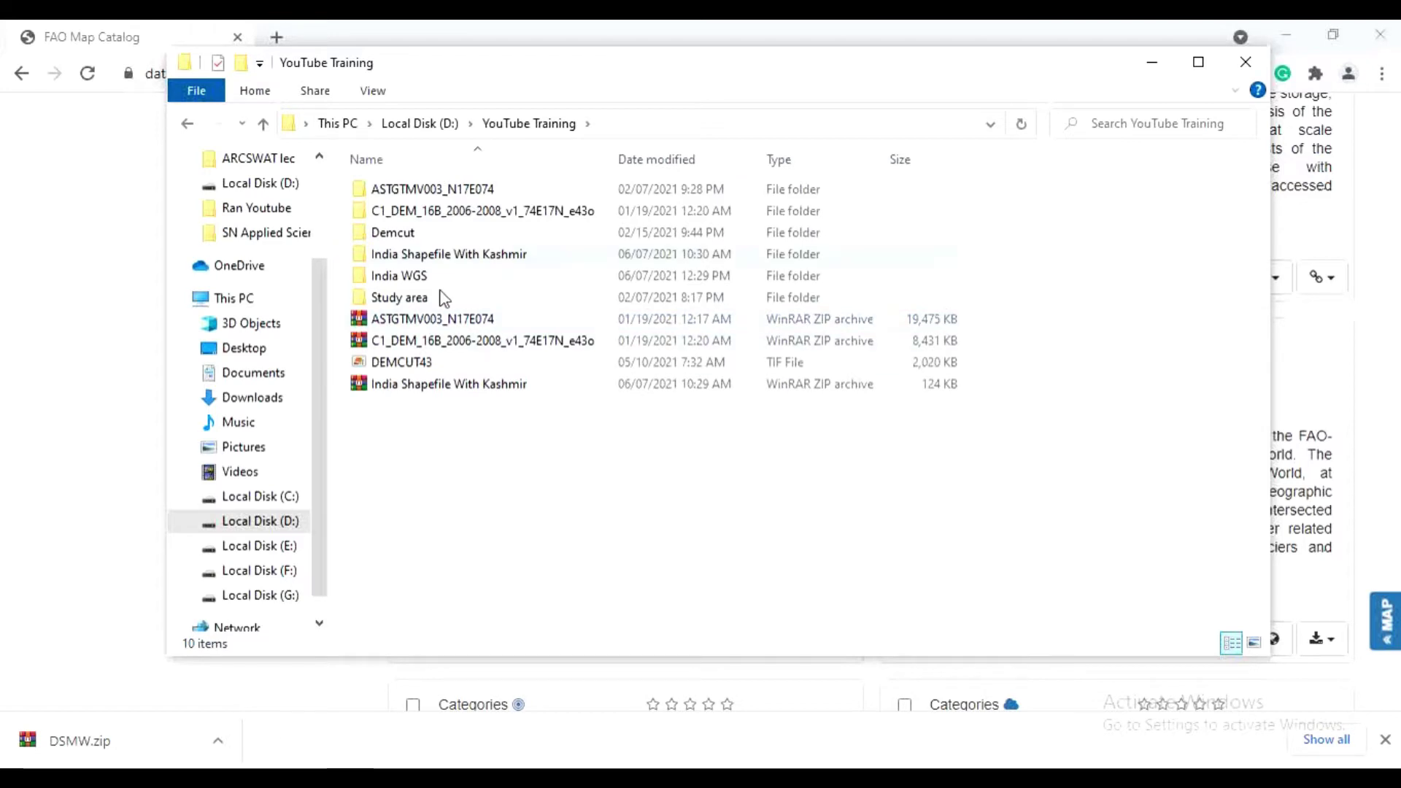
right_click(468, 461)
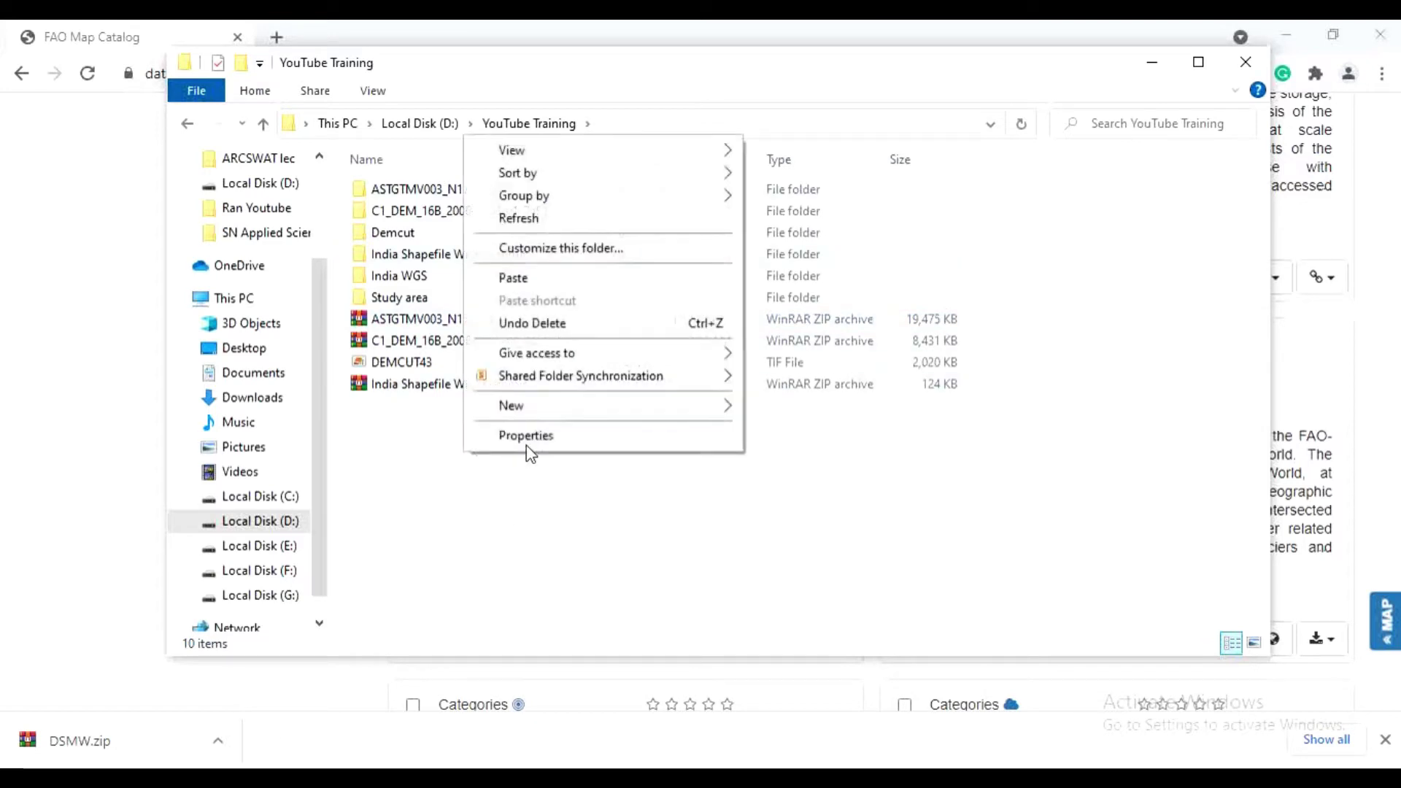
left_click(516, 276)
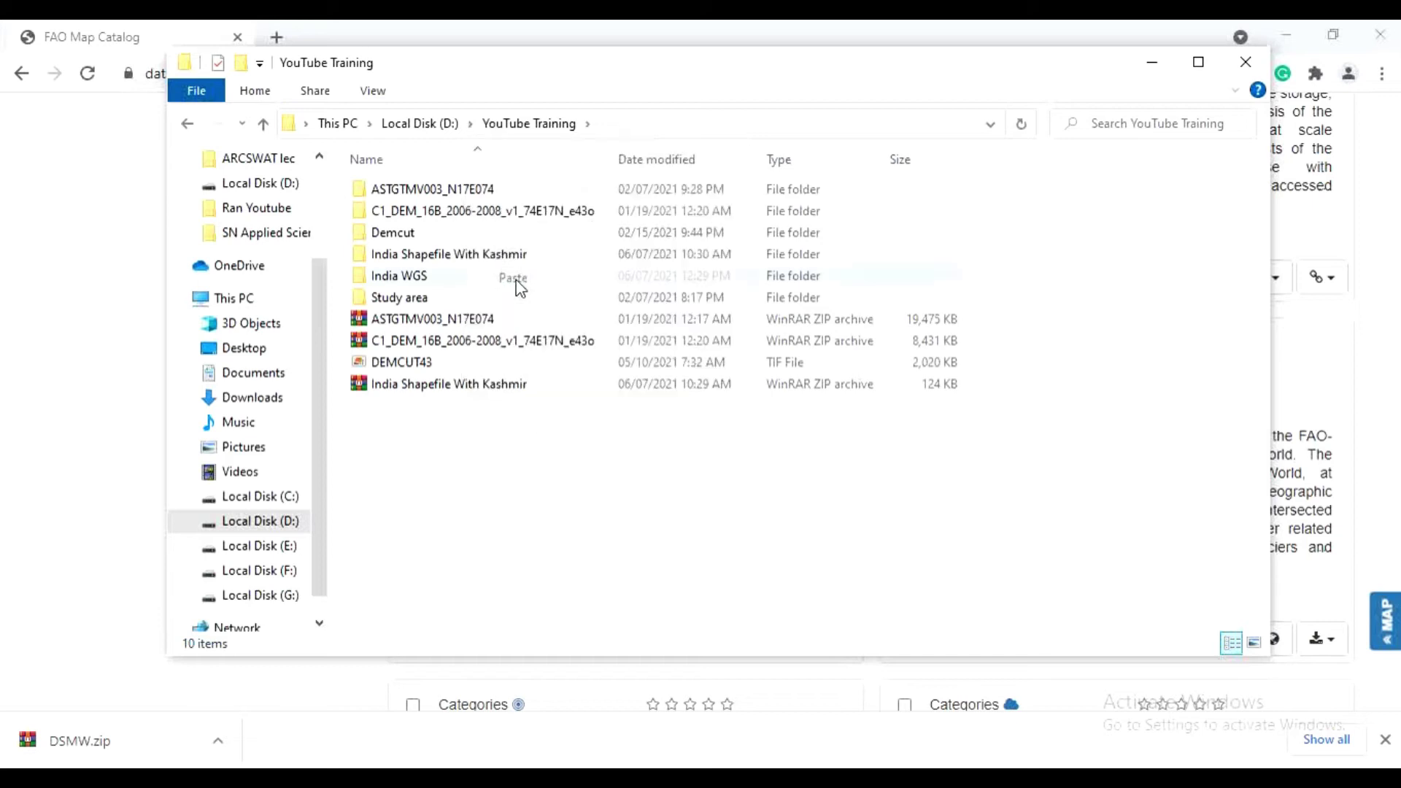
left_click(570, 479)
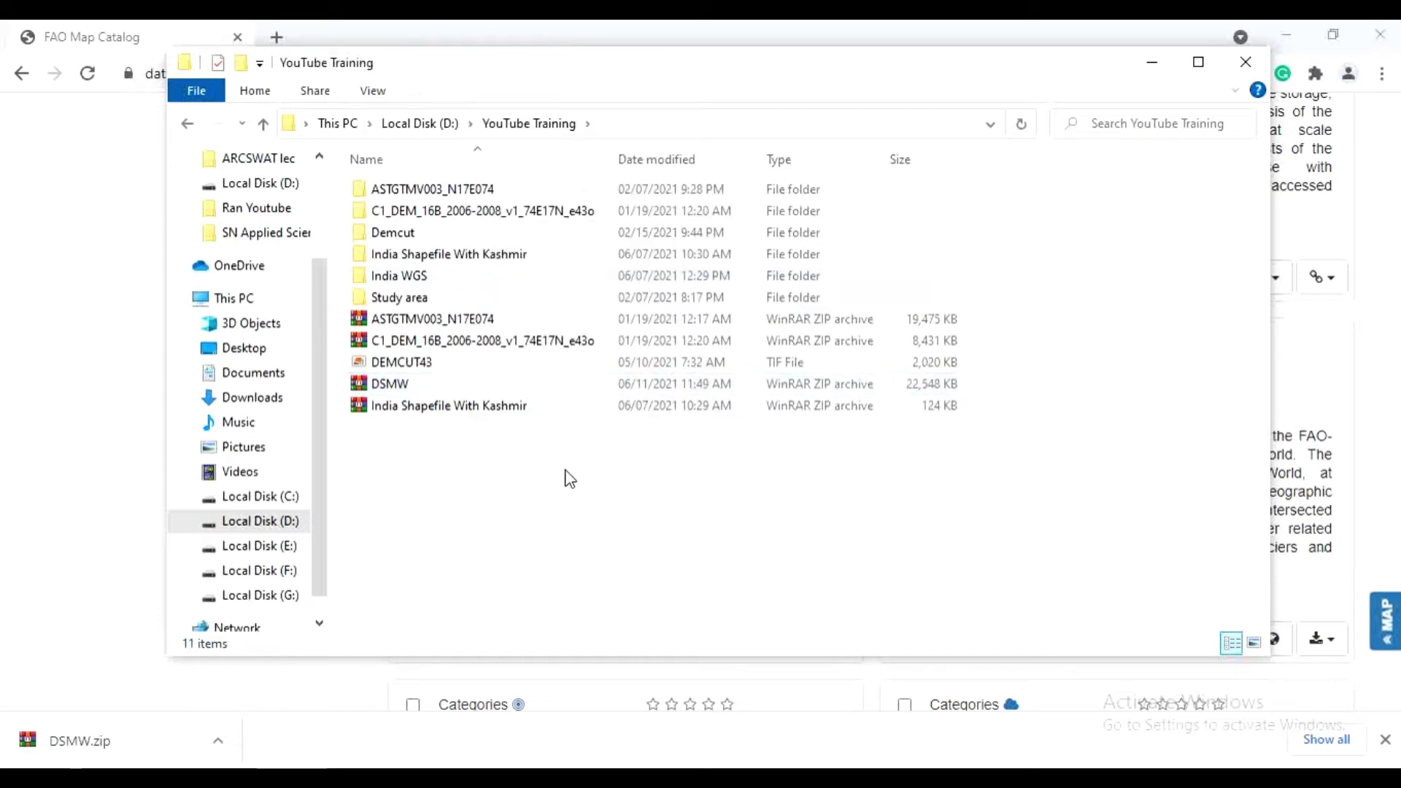
Extract the DSMW archive in the YouTube Training folder and open the extracted DSMW folder.
left_click(520, 502)
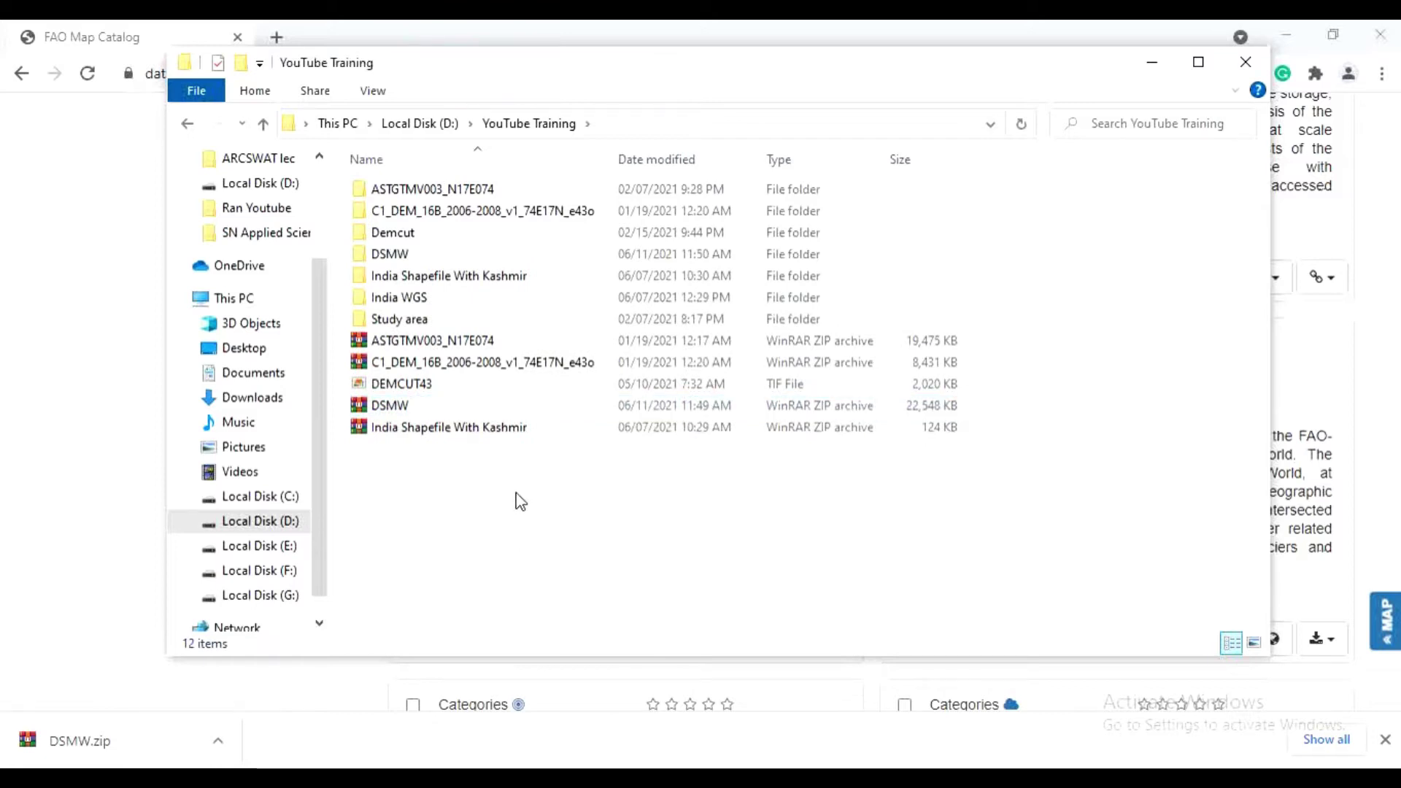
left_click(401, 264)
double_click(403, 267)
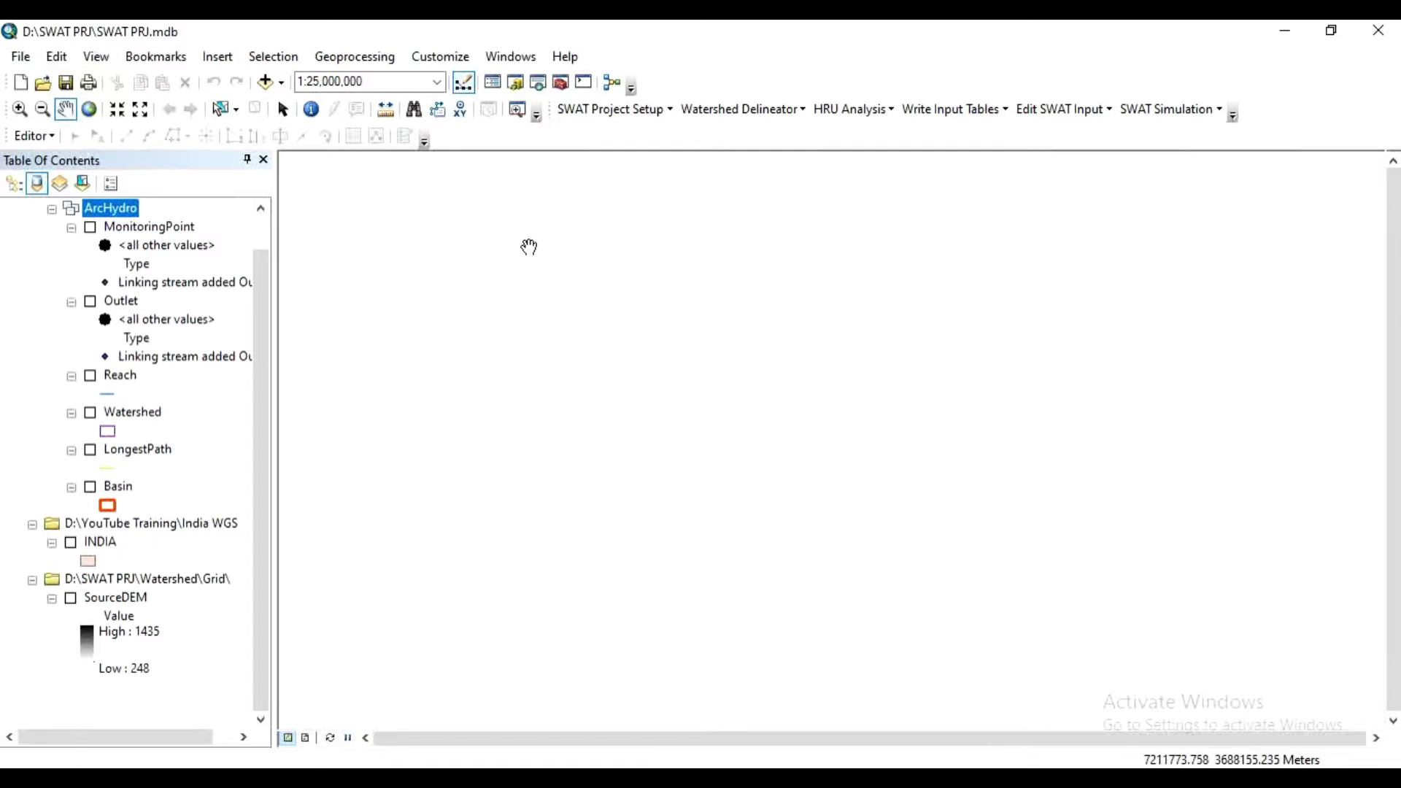
Switch to ArcMap and add DSMW.lyr and DSMW.shp from the DSMW folder to the map, accepting the missing spatial reference.
left_click(282, 82)
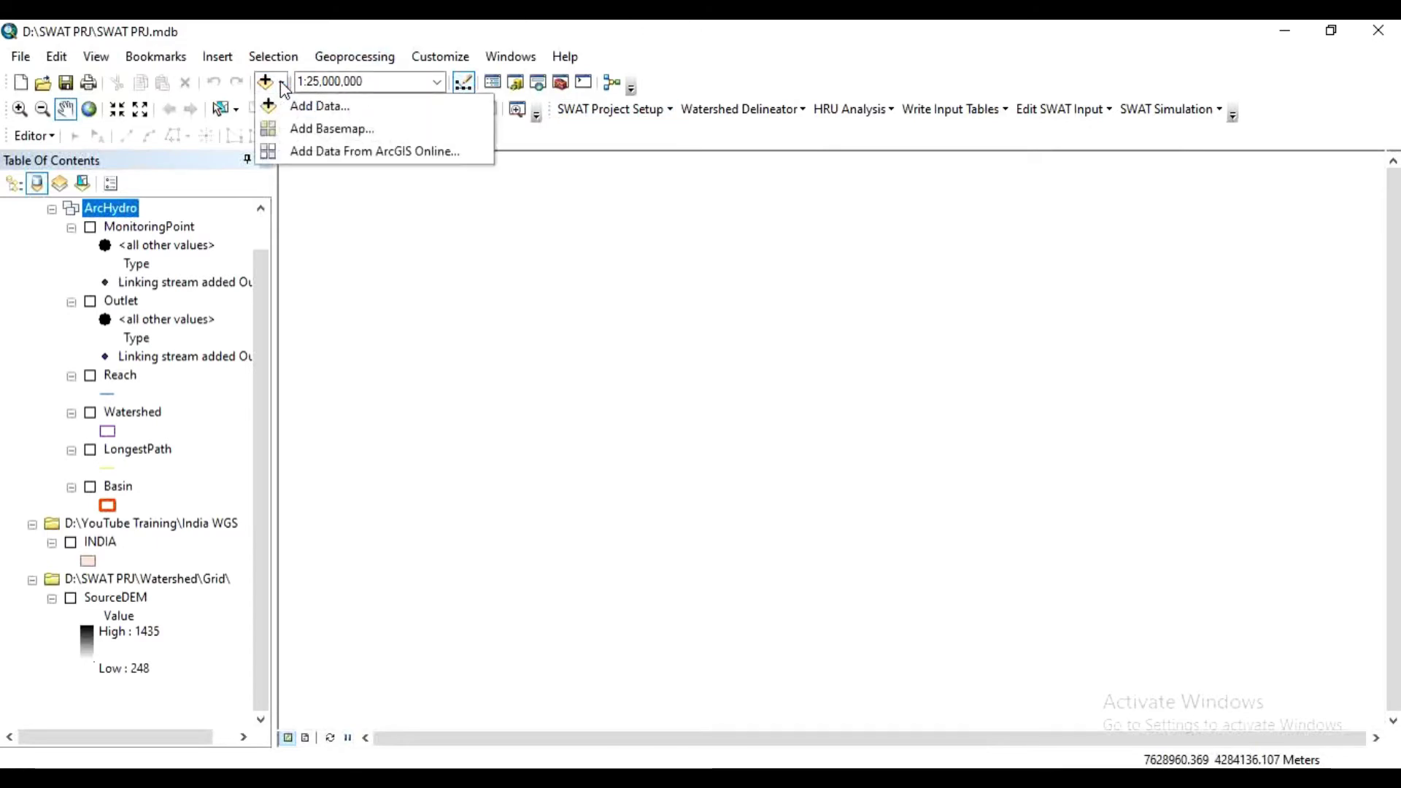
left_click(315, 108)
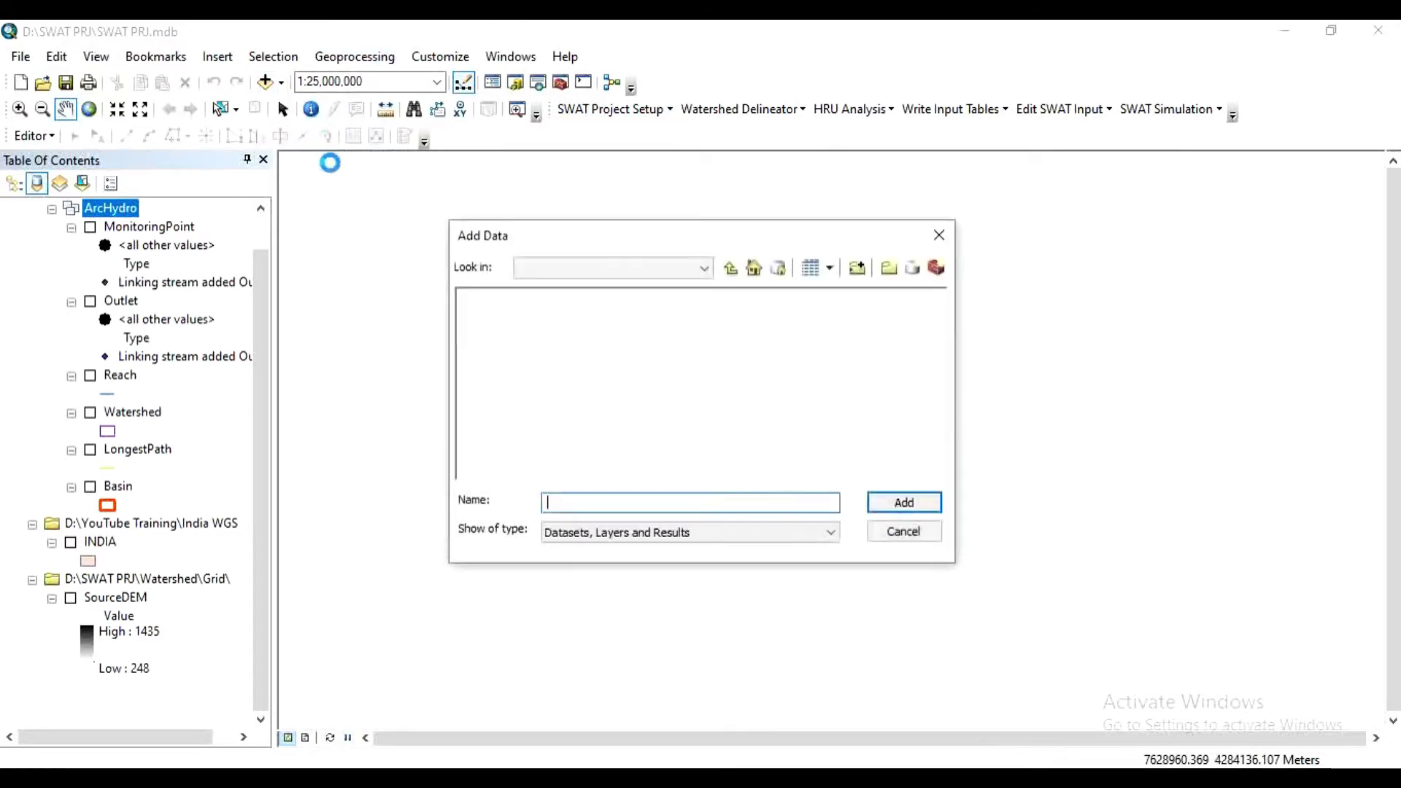
left_click(730, 268)
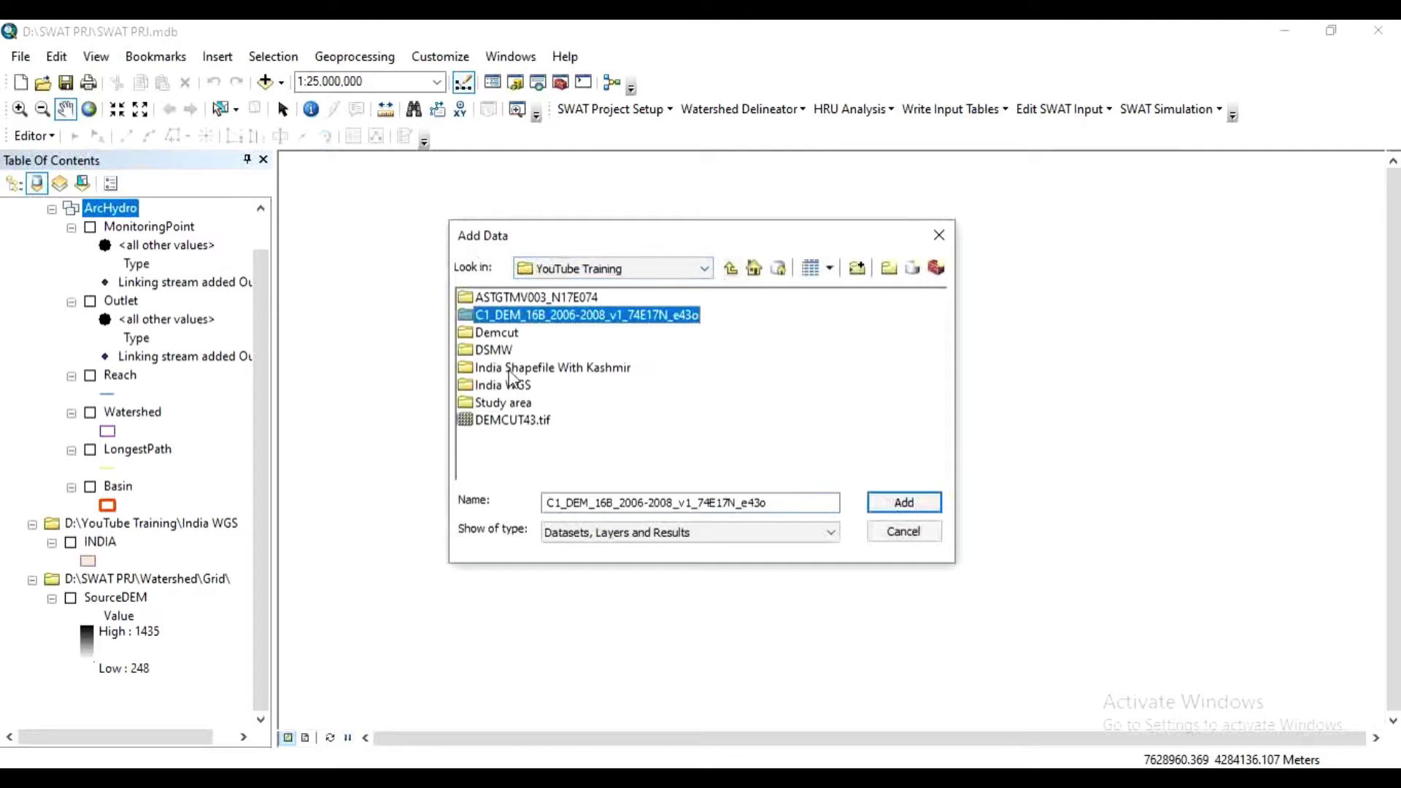
double_click(502, 350)
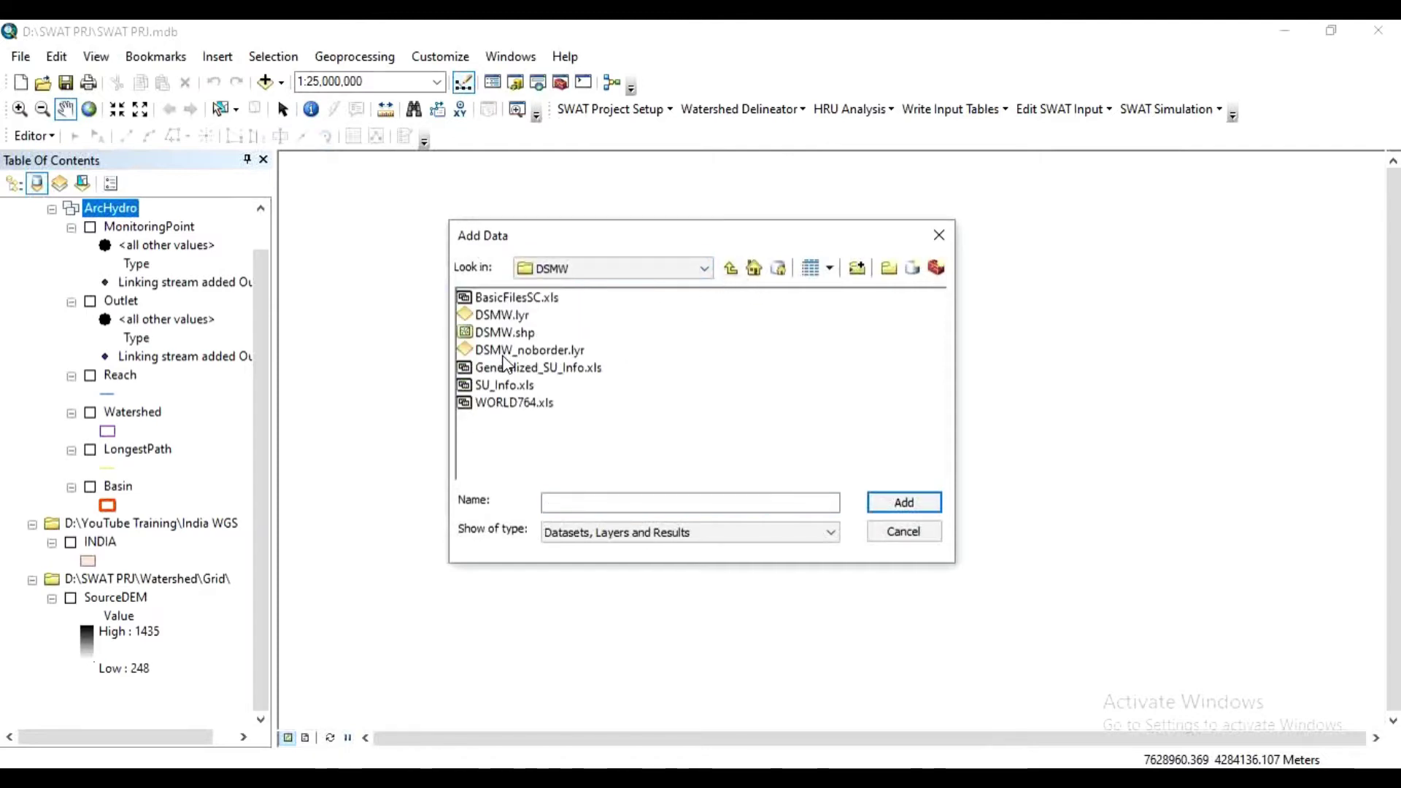
left_click(517, 318)
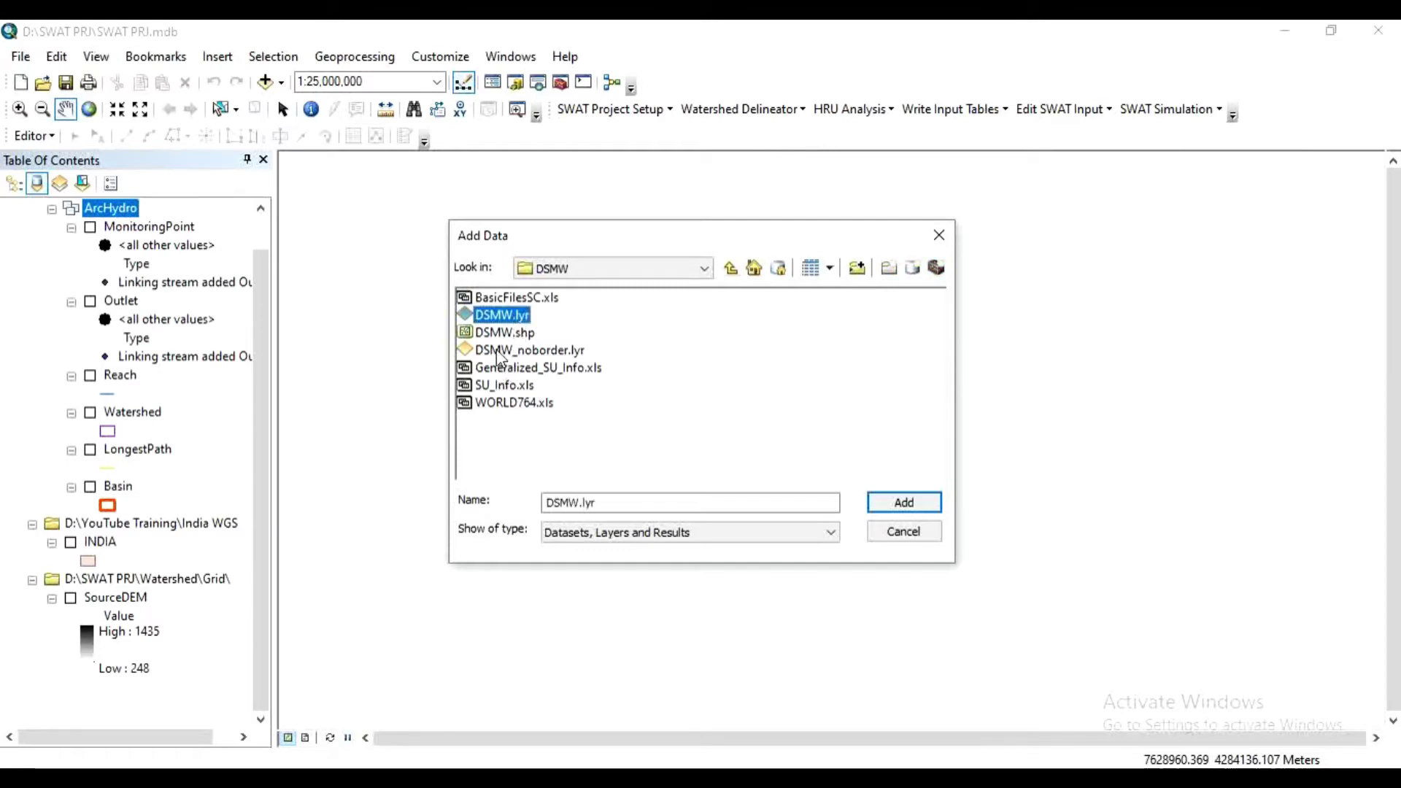
left_click(531, 334, "ctrl")
left_click(902, 503)
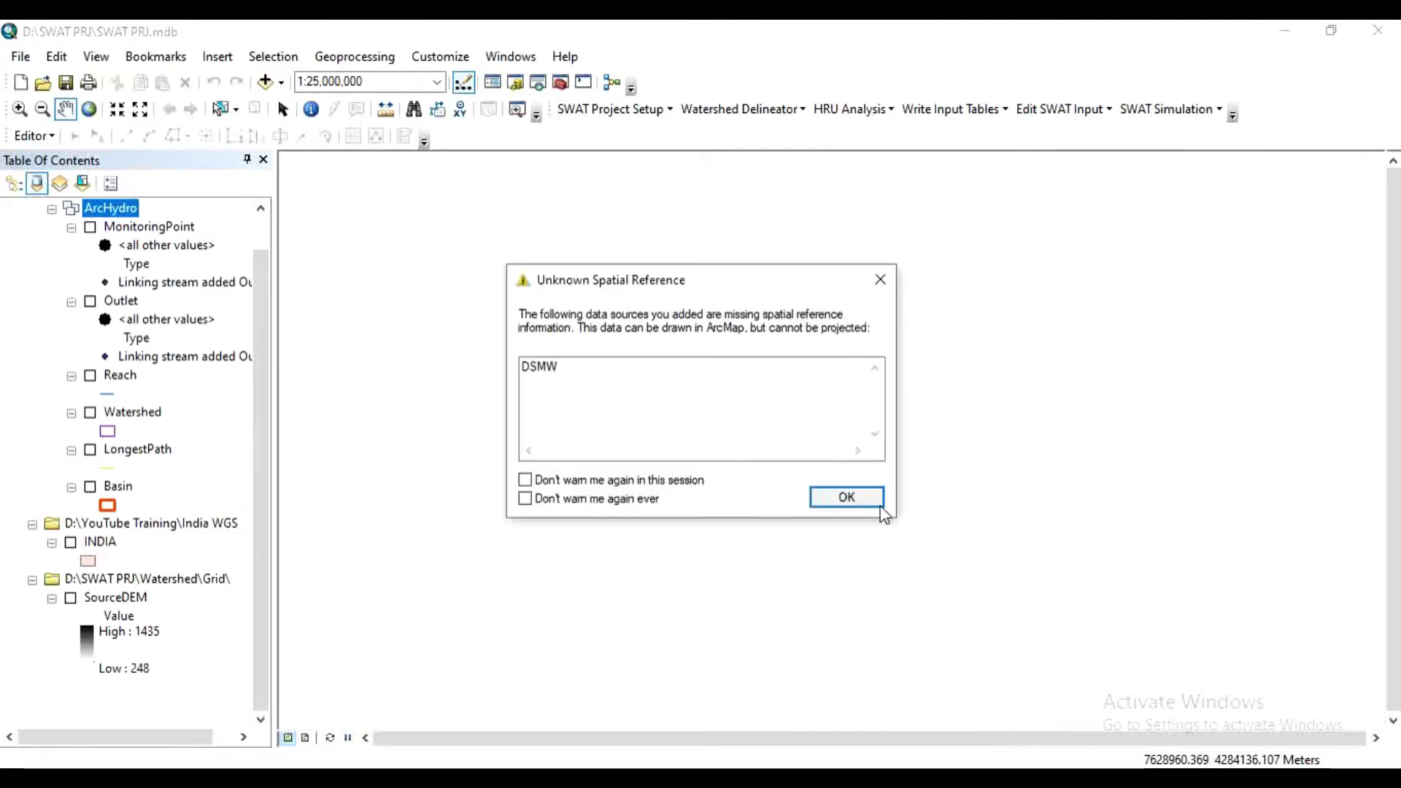
left_click(861, 504)
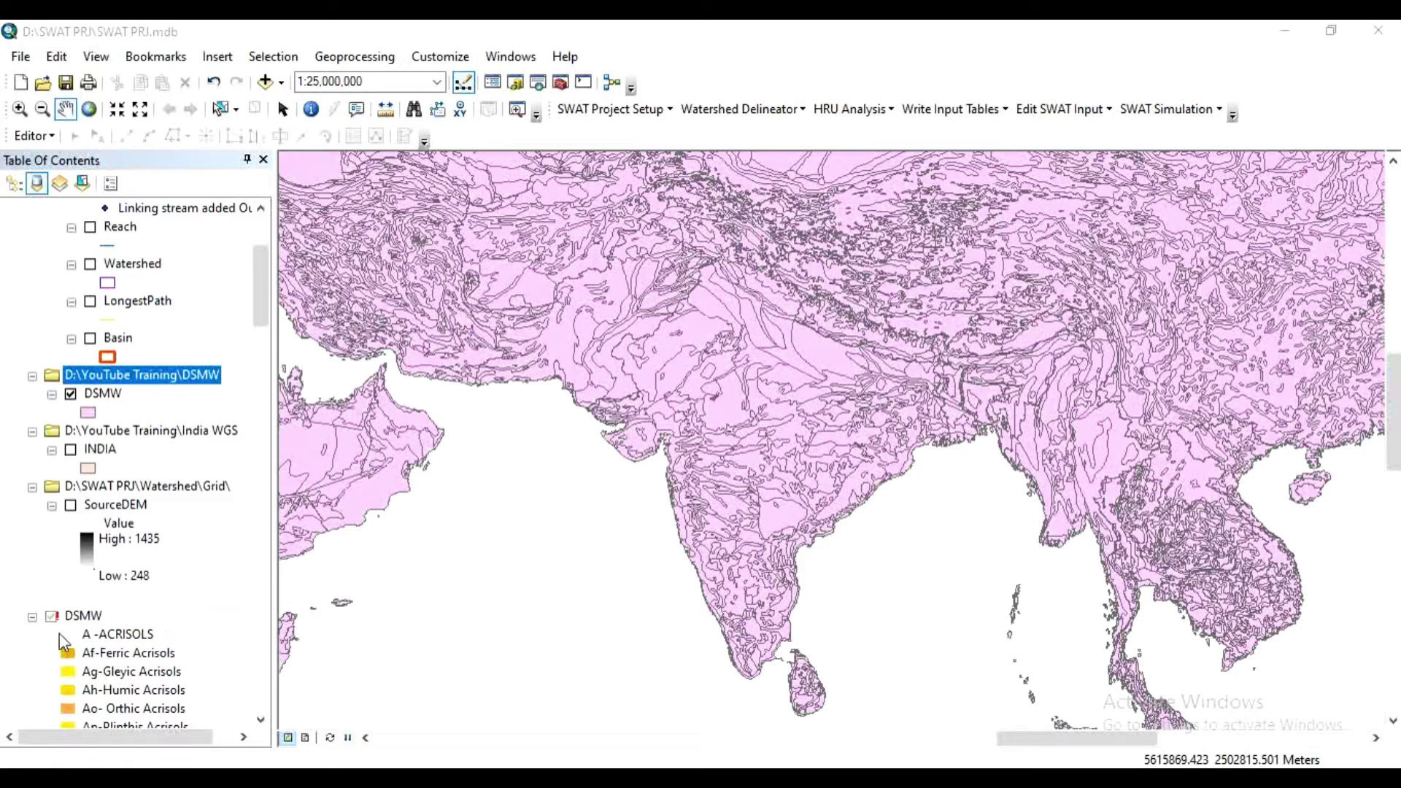
Examine the soil classes in the legend of the DSMW layer file, from Acrisols to the water bodies.
scroll(121, 653, "down", 7)
scroll(132, 620, "down", 7)
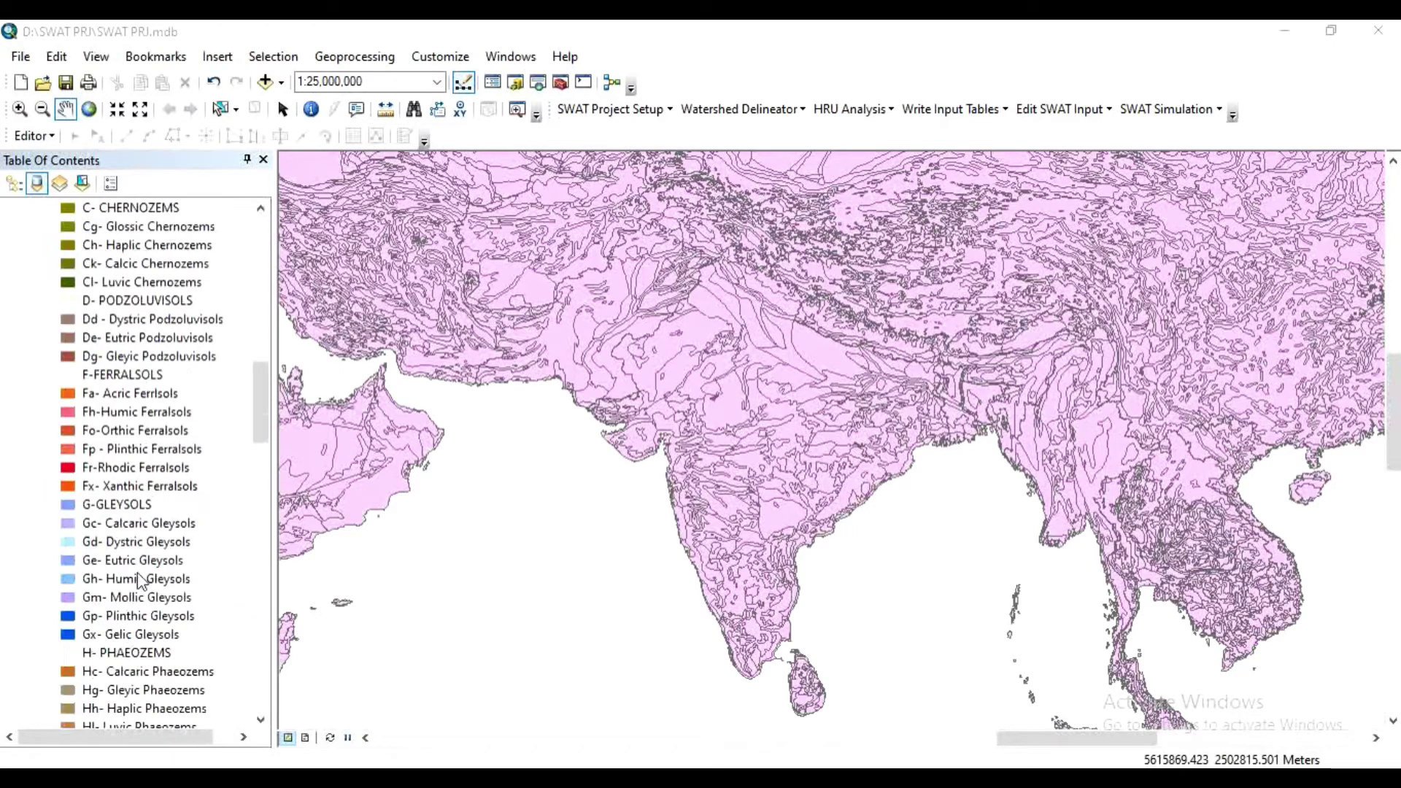
scroll(148, 436, "down", 13)
scroll(149, 435, "down", 20)
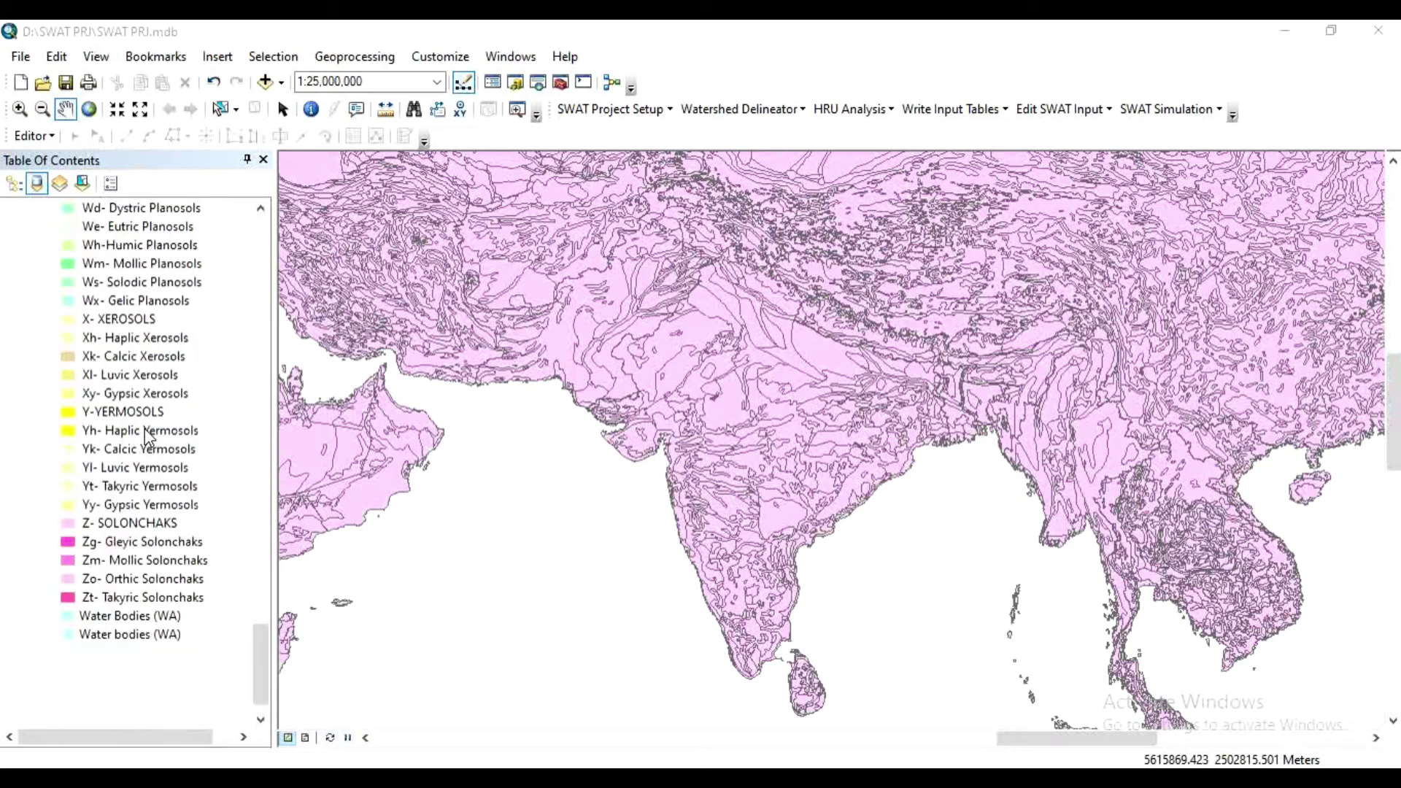
scroll(148, 435, "up", 20)
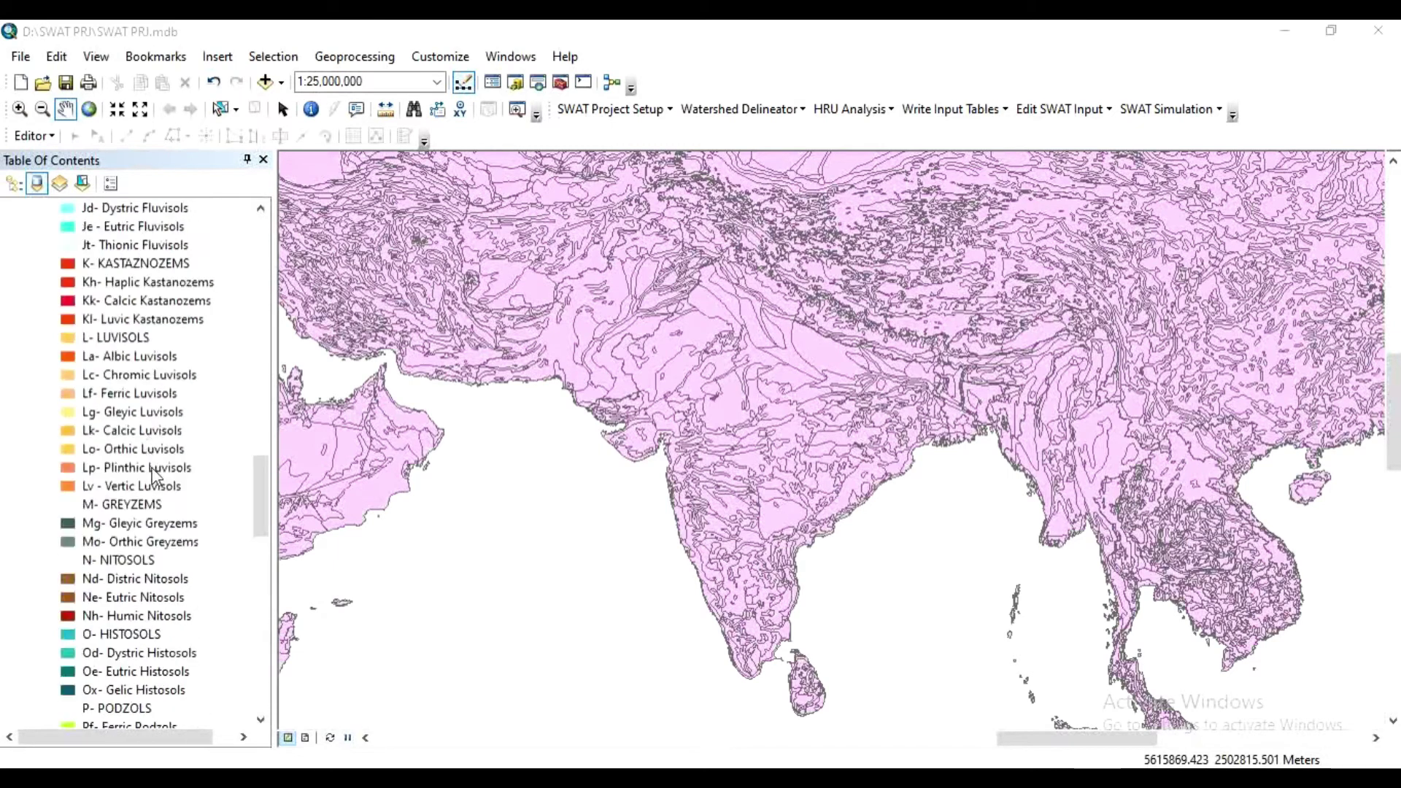
scroll(165, 498, "down", 10)
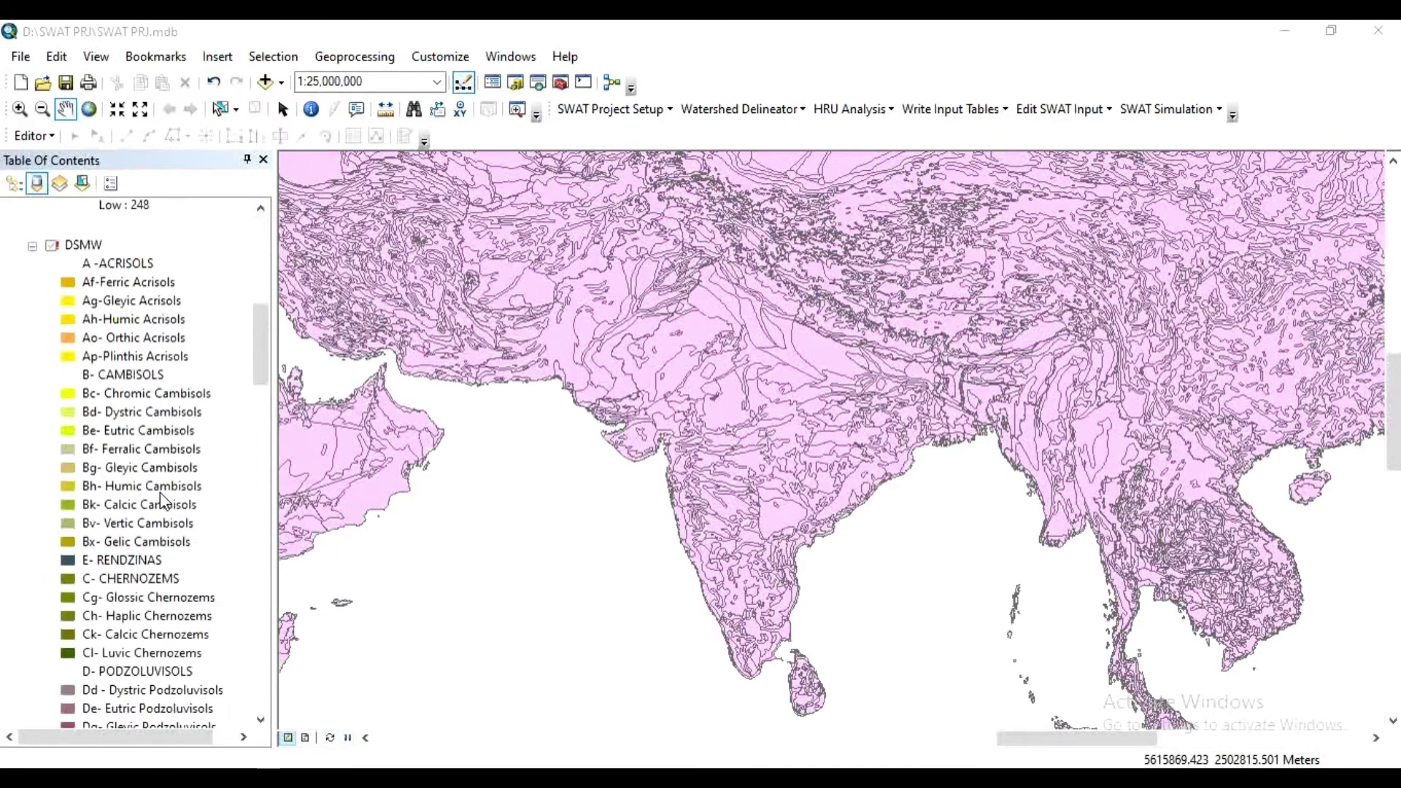
scroll(123, 448, "down", 5)
scroll(125, 447, "up", 20)
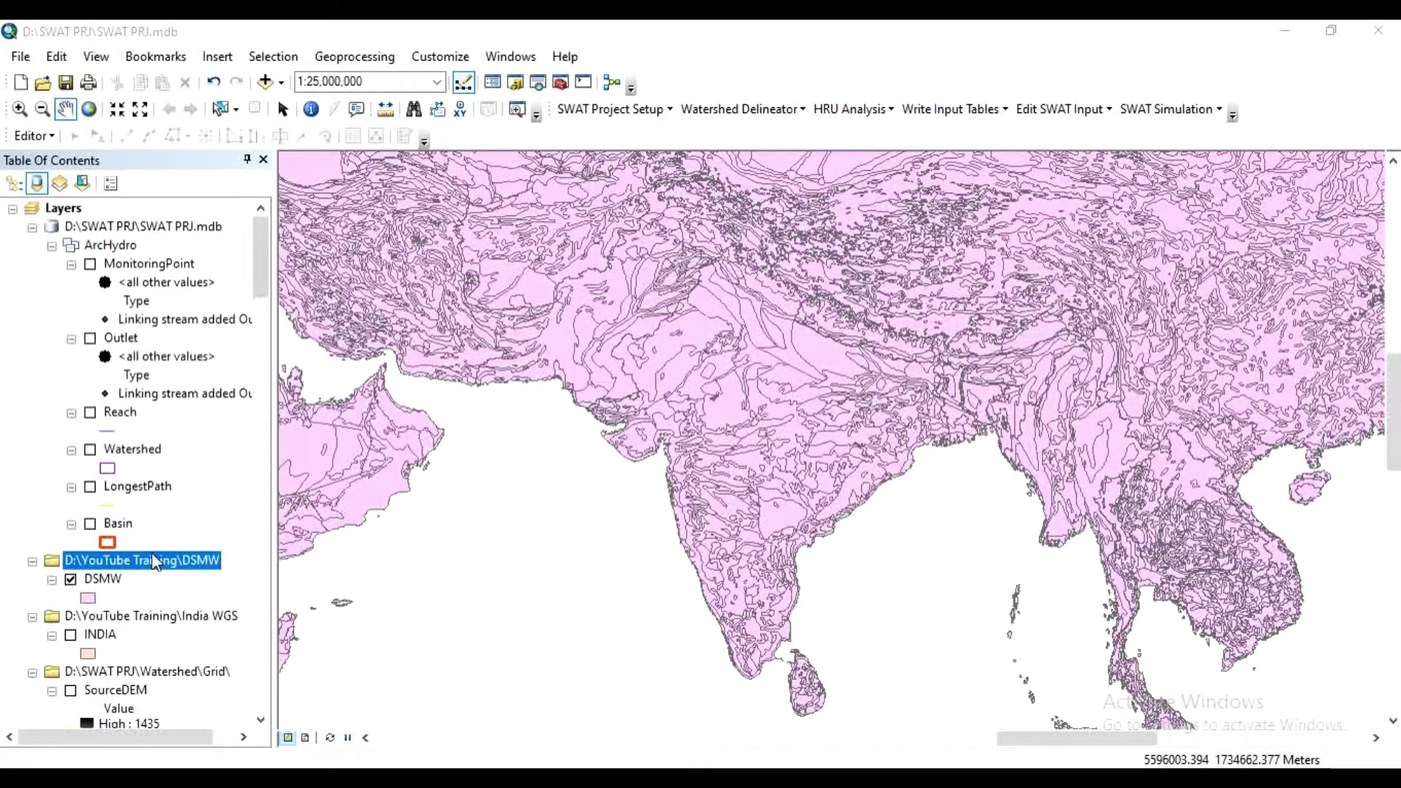
scroll(151, 596, "down", 3)
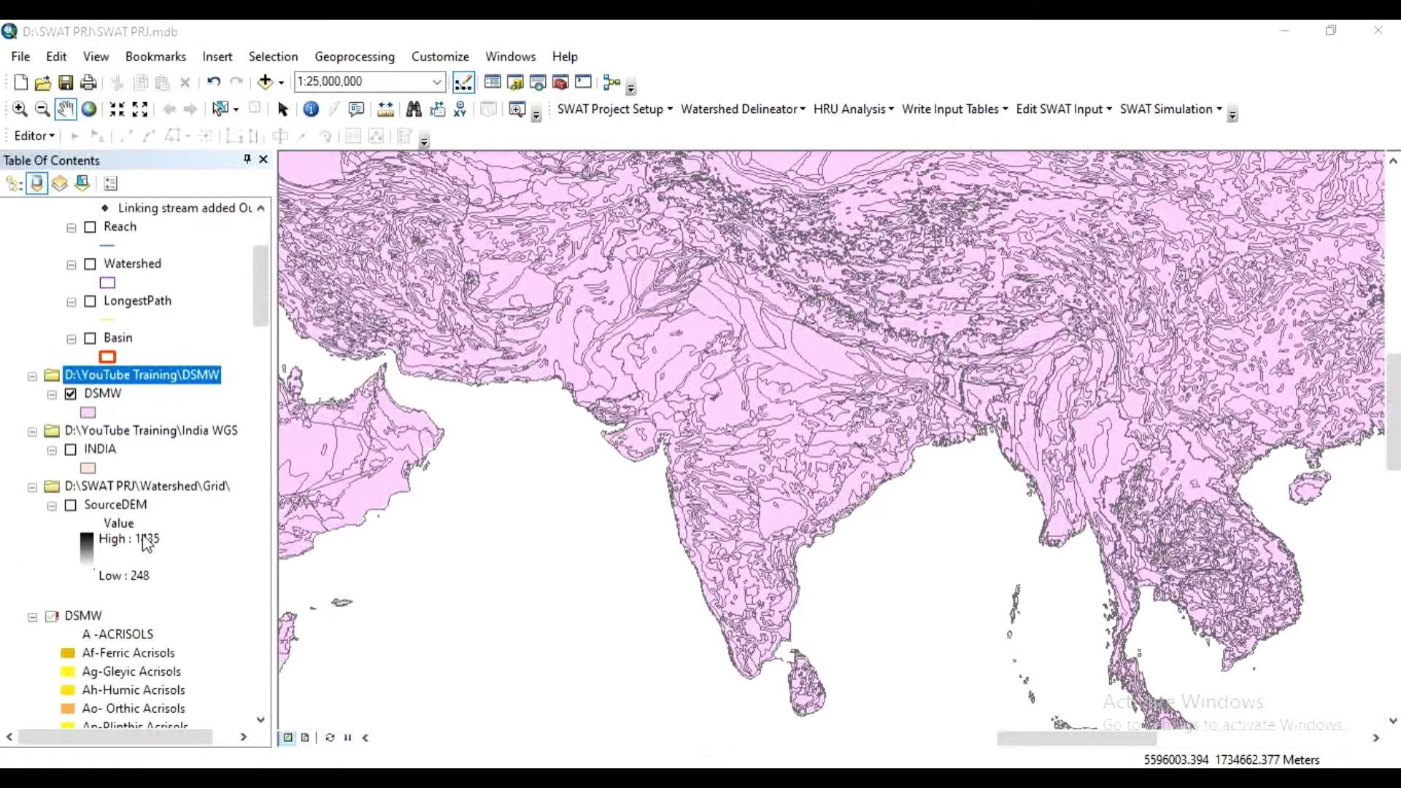
scroll(147, 541, "down", 6)
scroll(149, 540, "down", 3)
scroll(157, 538, "up", 9)
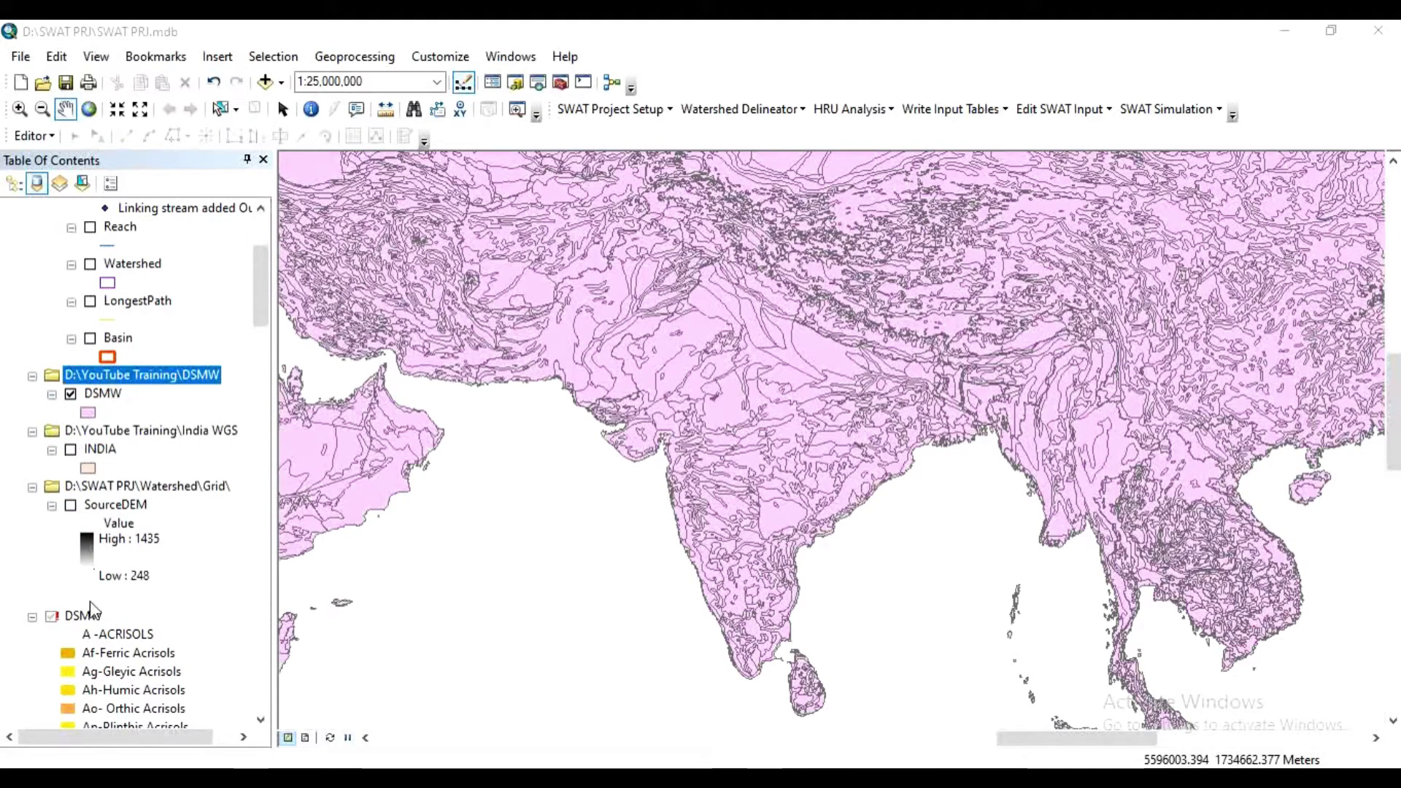
Repair the broken data source of the DSMW layer file by linking it to DSMW.shp in the DSMW folder.
scroll(213, 574, "down", 3)
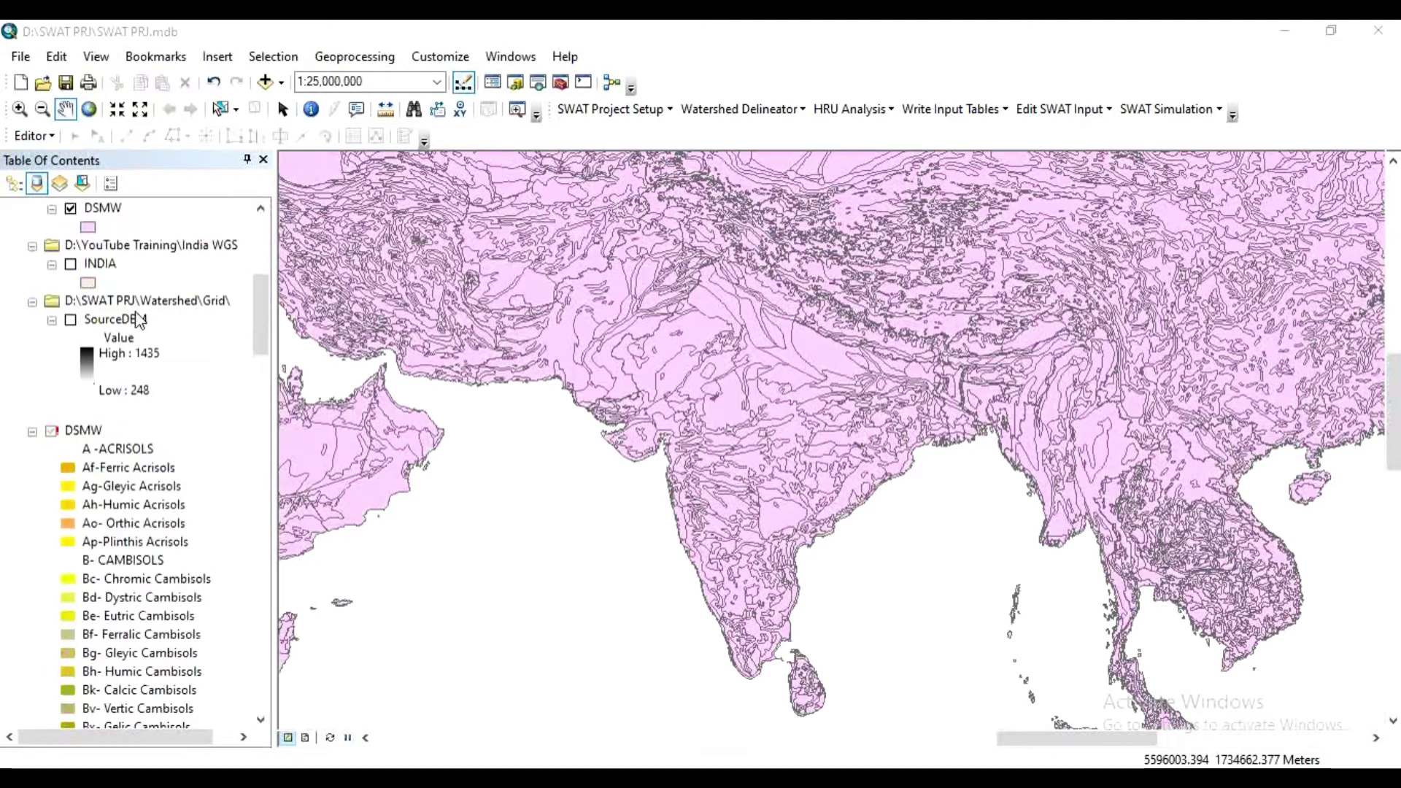
right_click(82, 430)
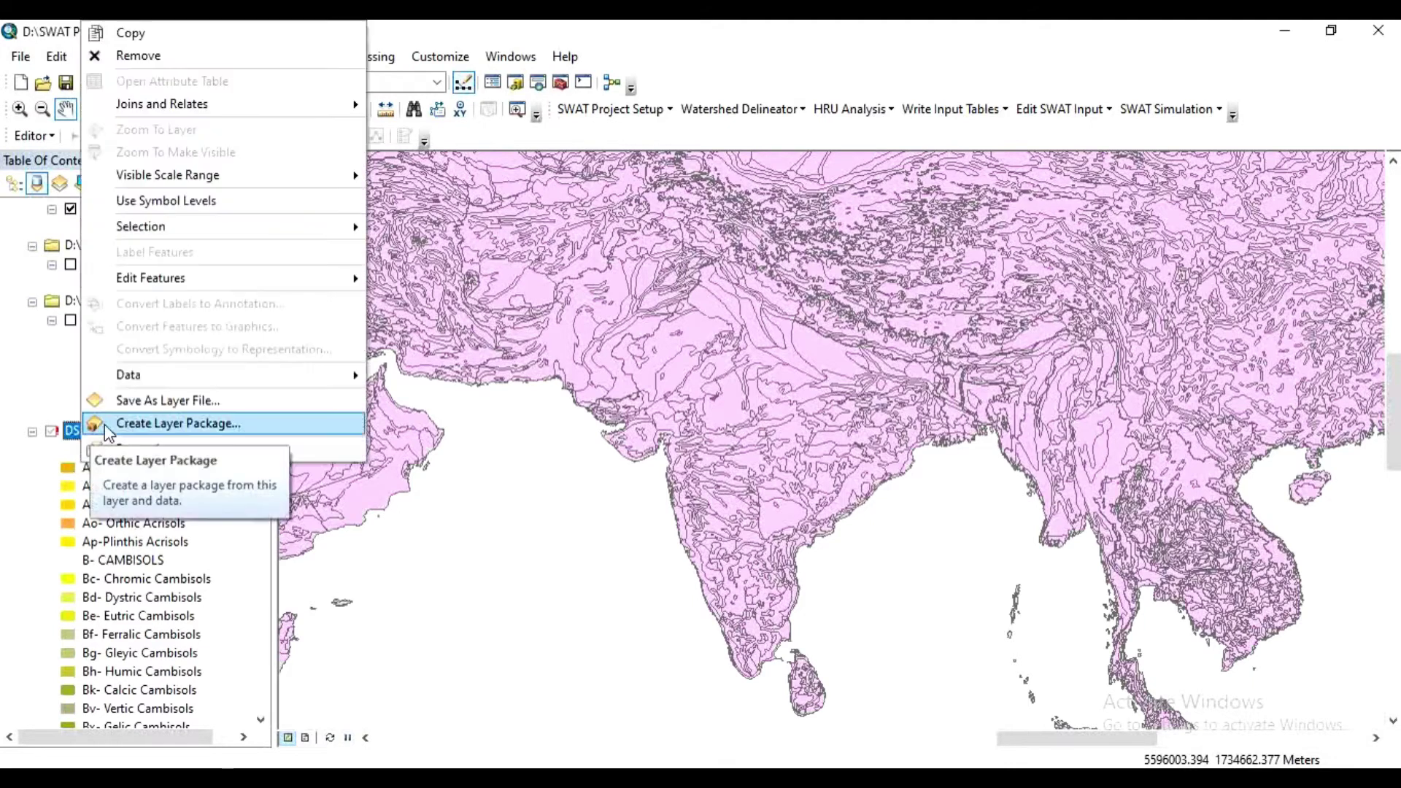
mouse_move(176, 378)
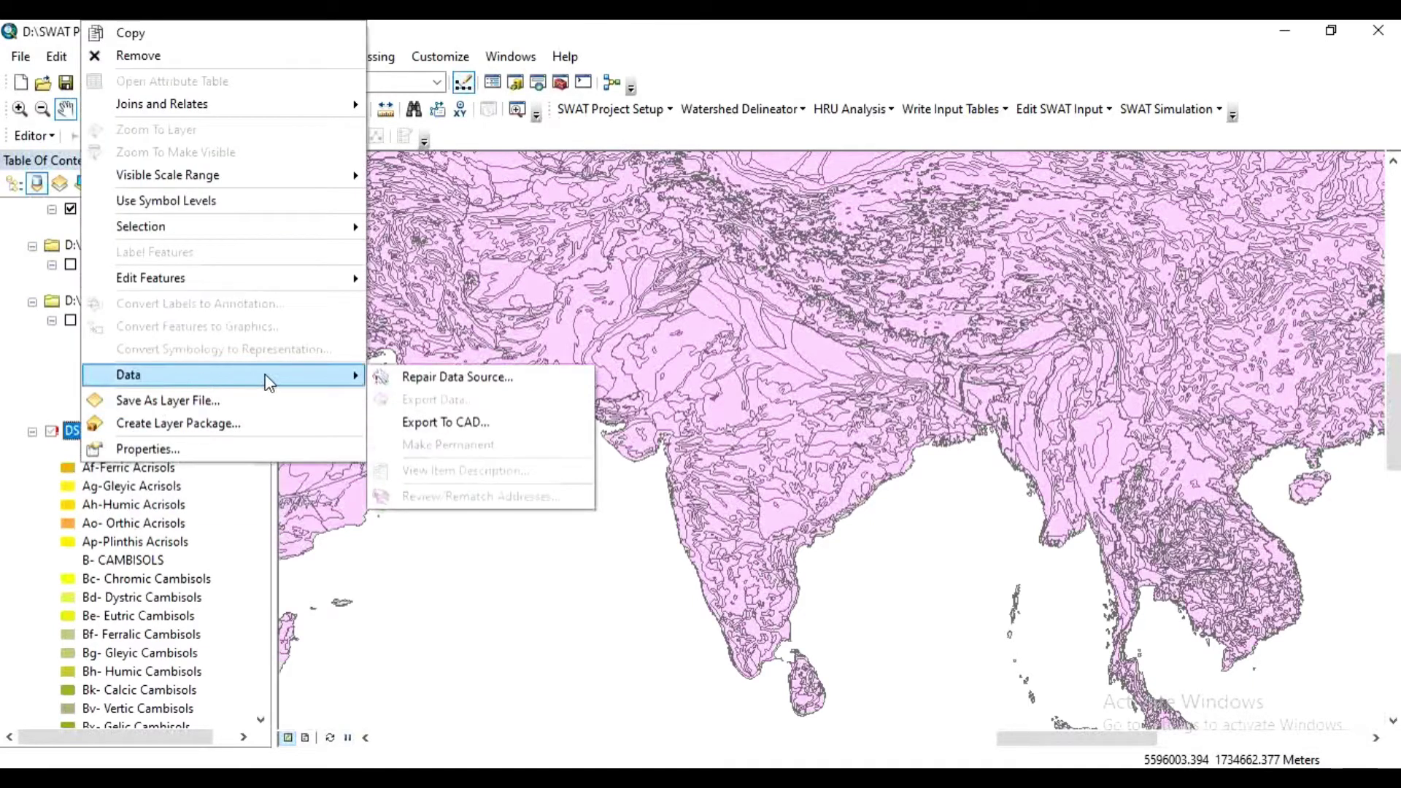
left_click(481, 378)
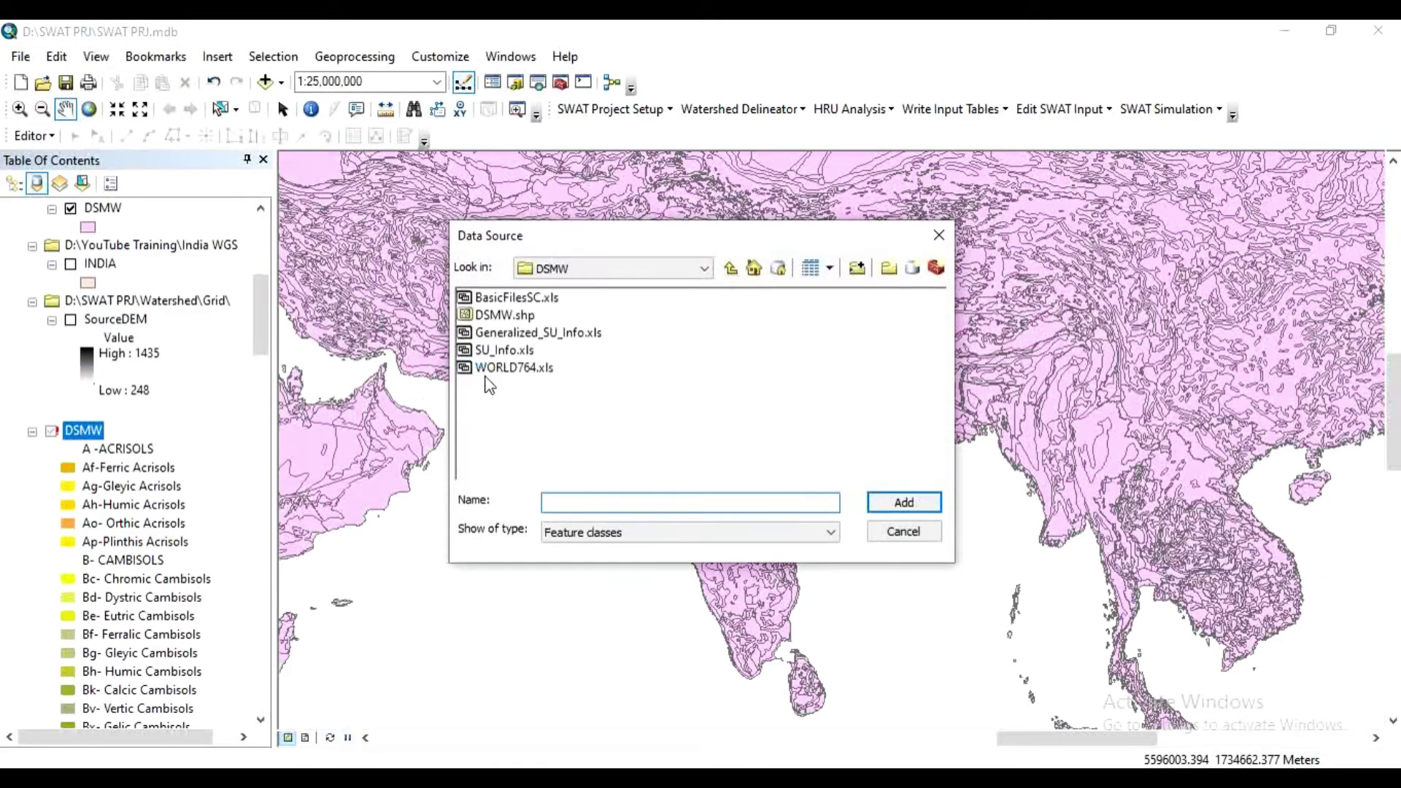
left_click(505, 315)
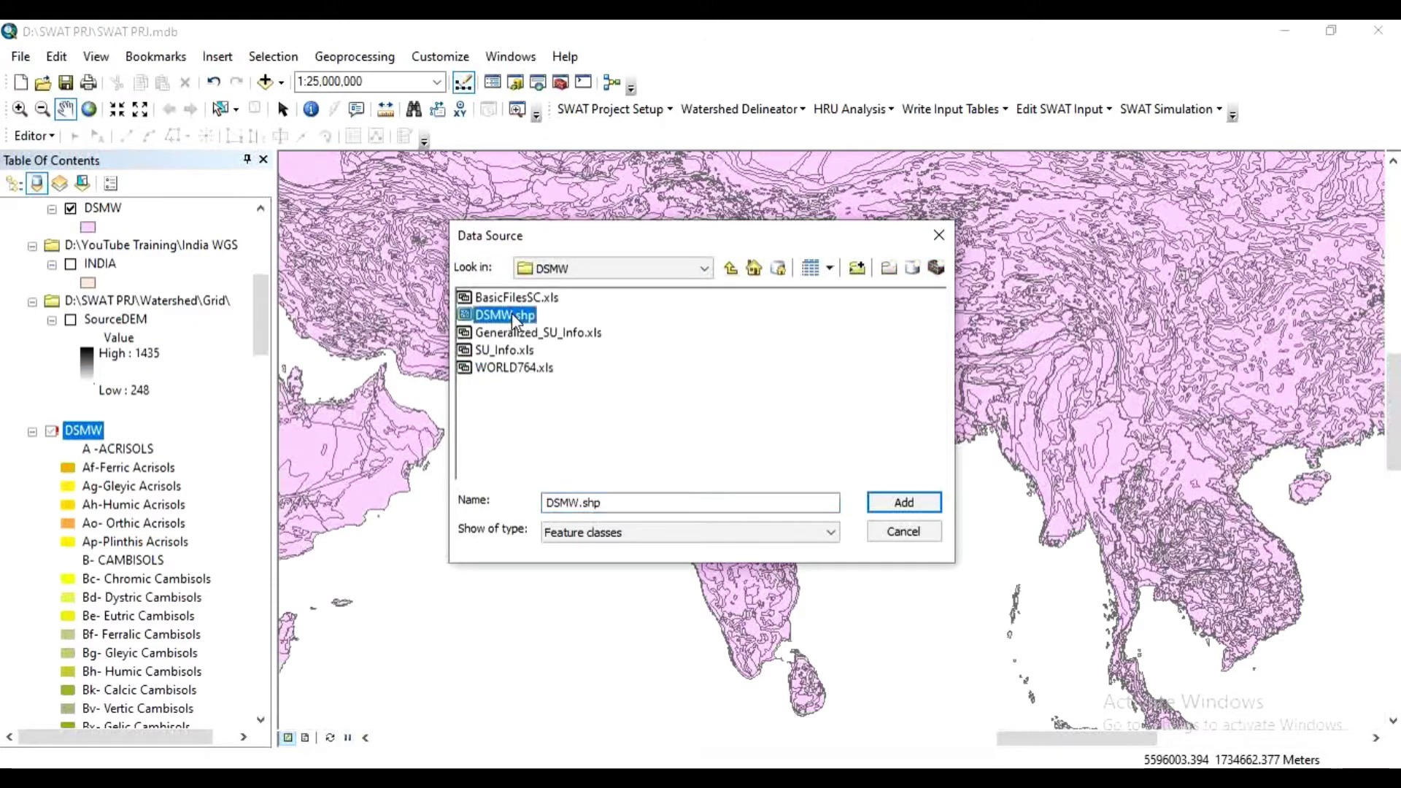
left_click(903, 503)
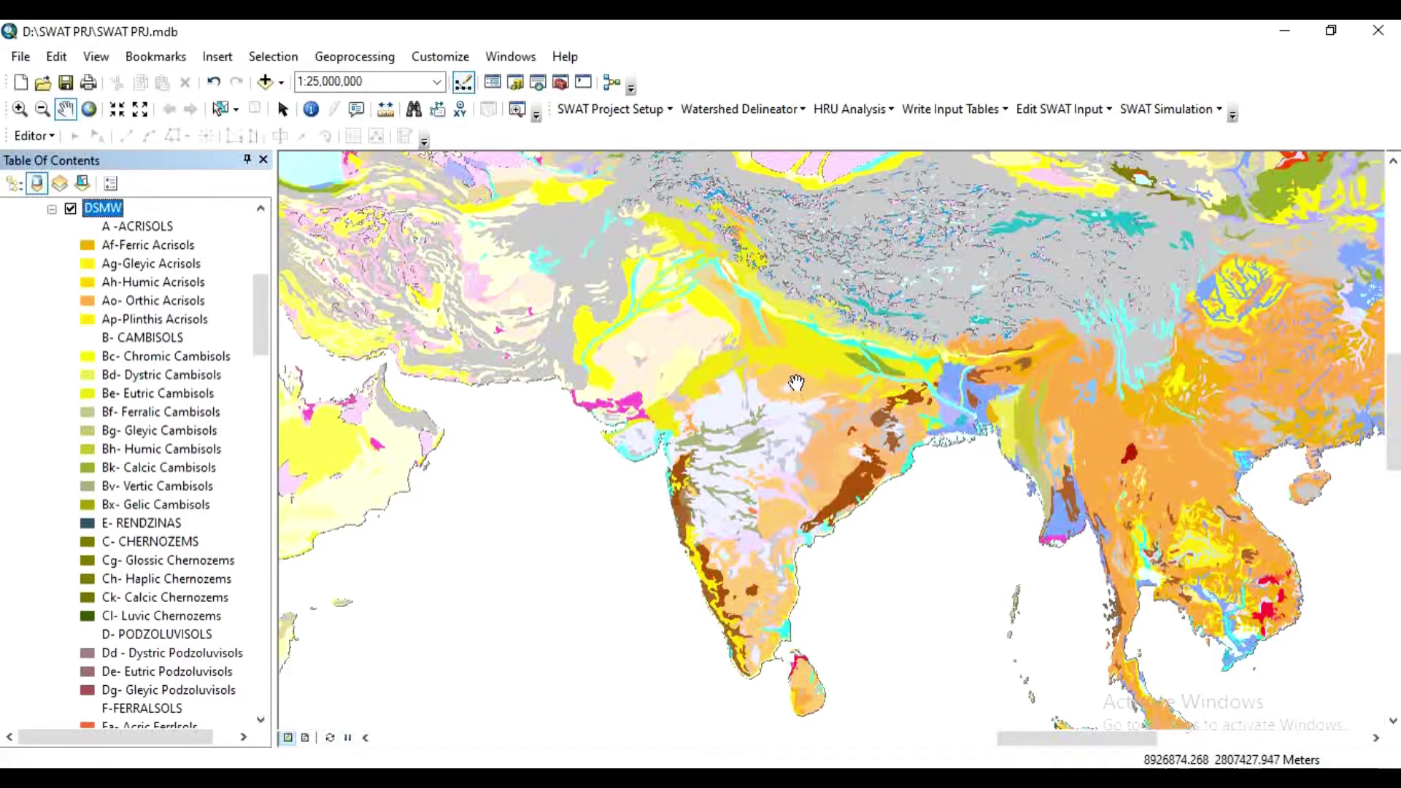
Set the data frame's coordinate system to GCS_WGS_1984.
left_click_drag(749, 663, 753, 699)
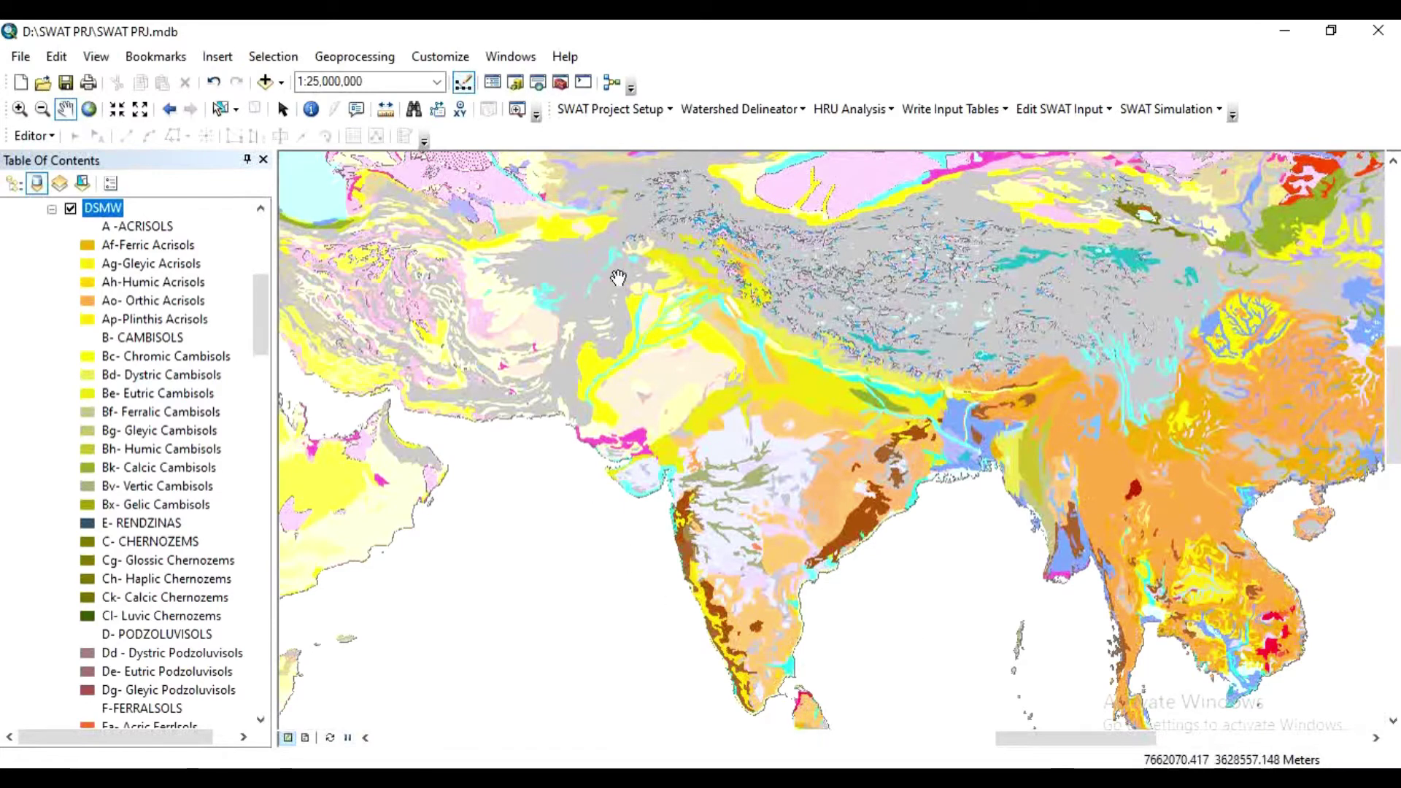
left_click_drag(989, 545, 962, 497)
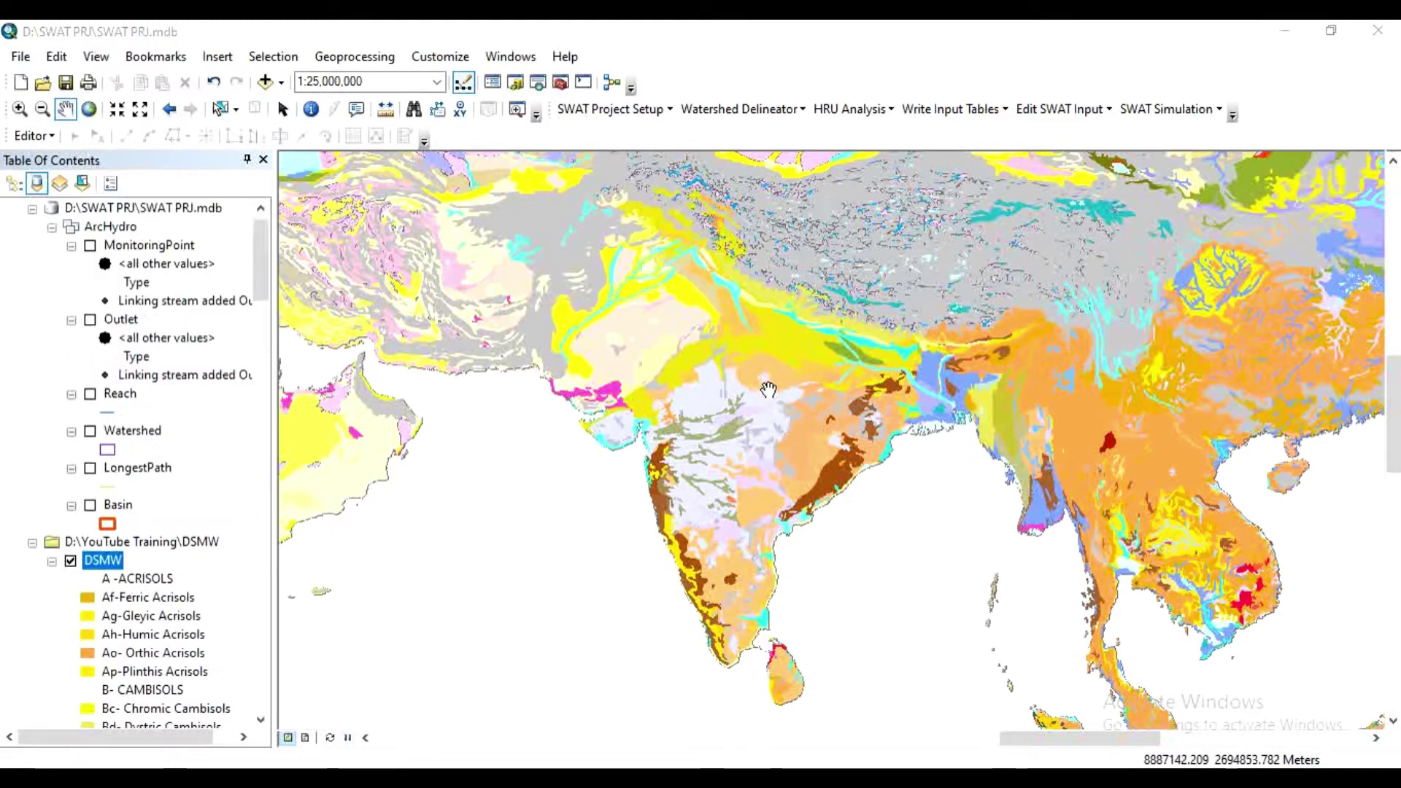
left_click_drag(745, 491, 756, 524)
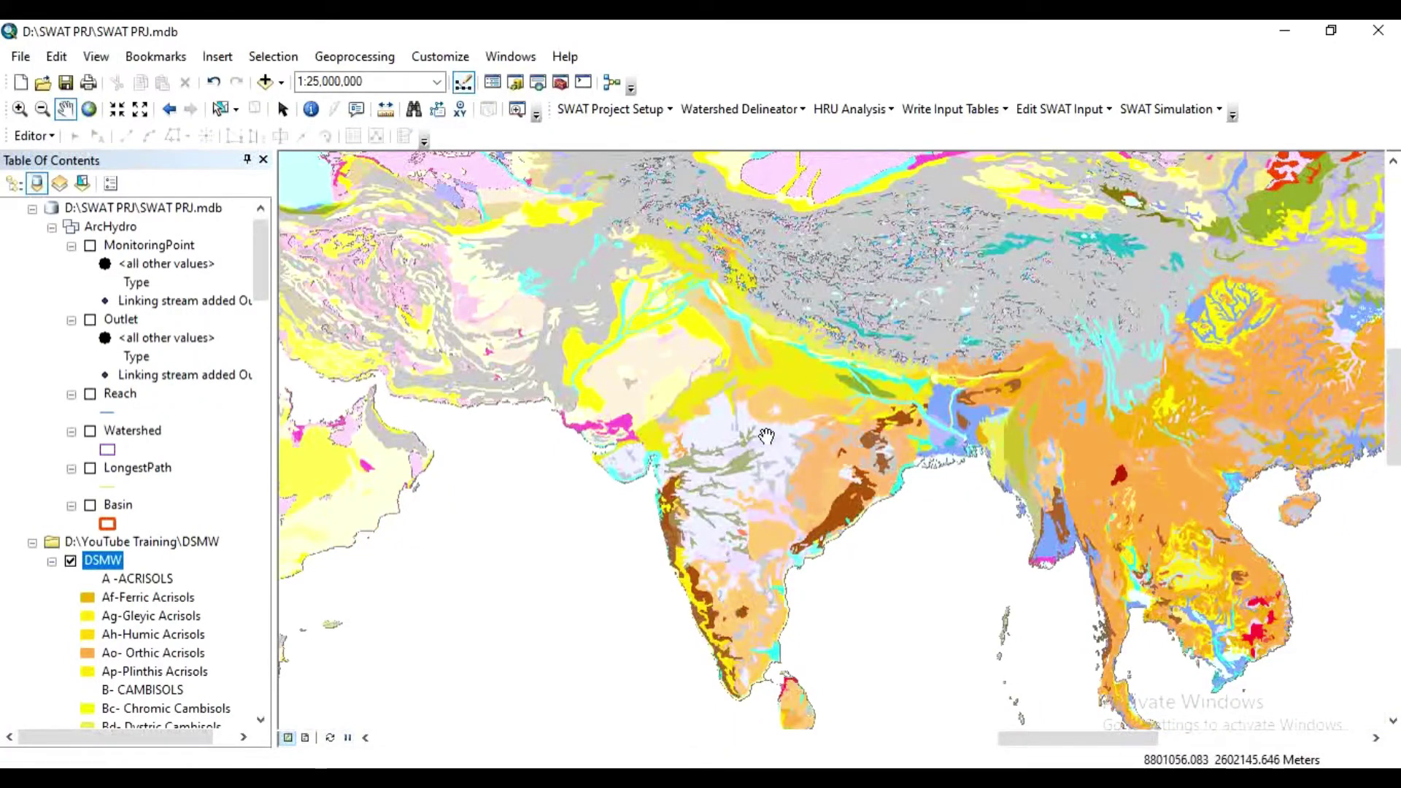
right_click(810, 506)
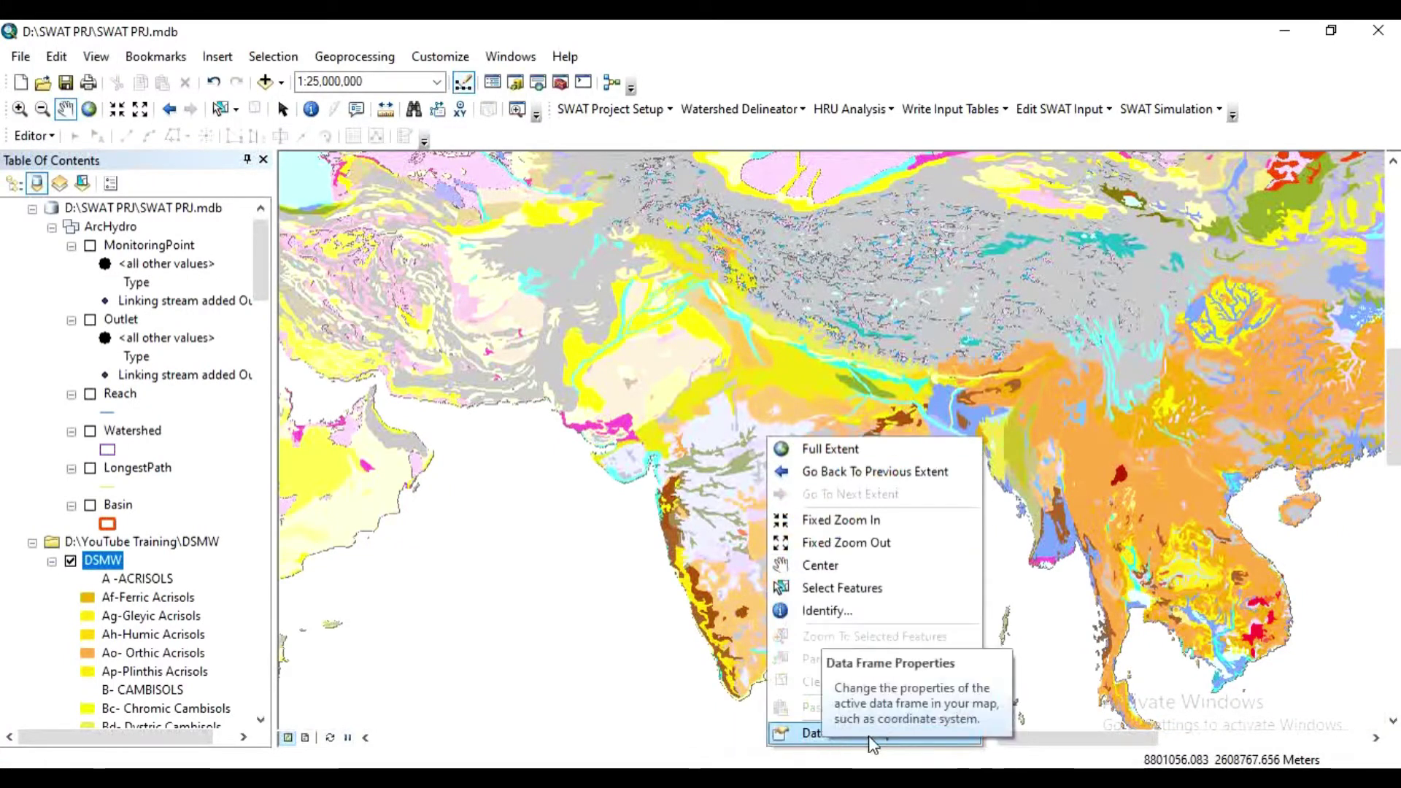
left_click(830, 734)
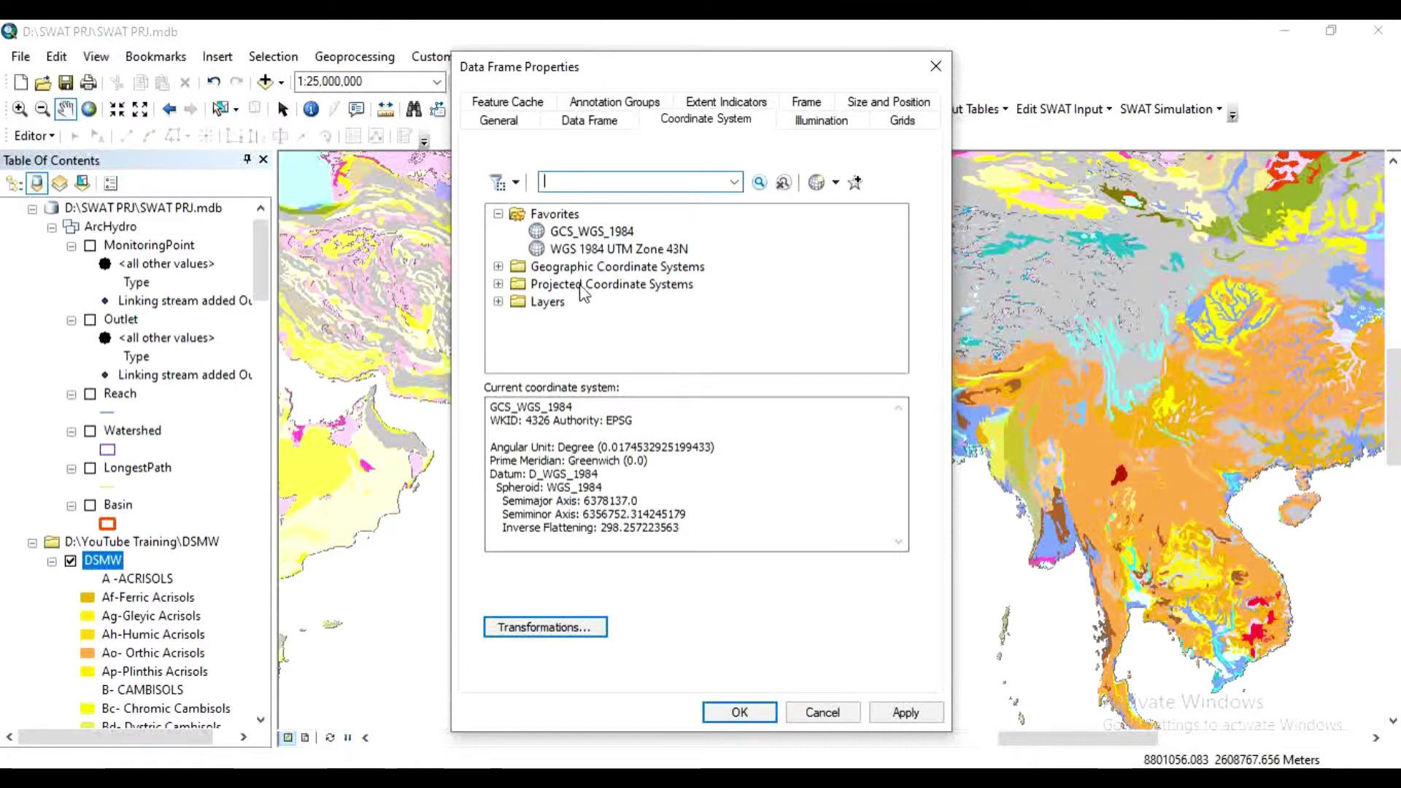
left_click(616, 232)
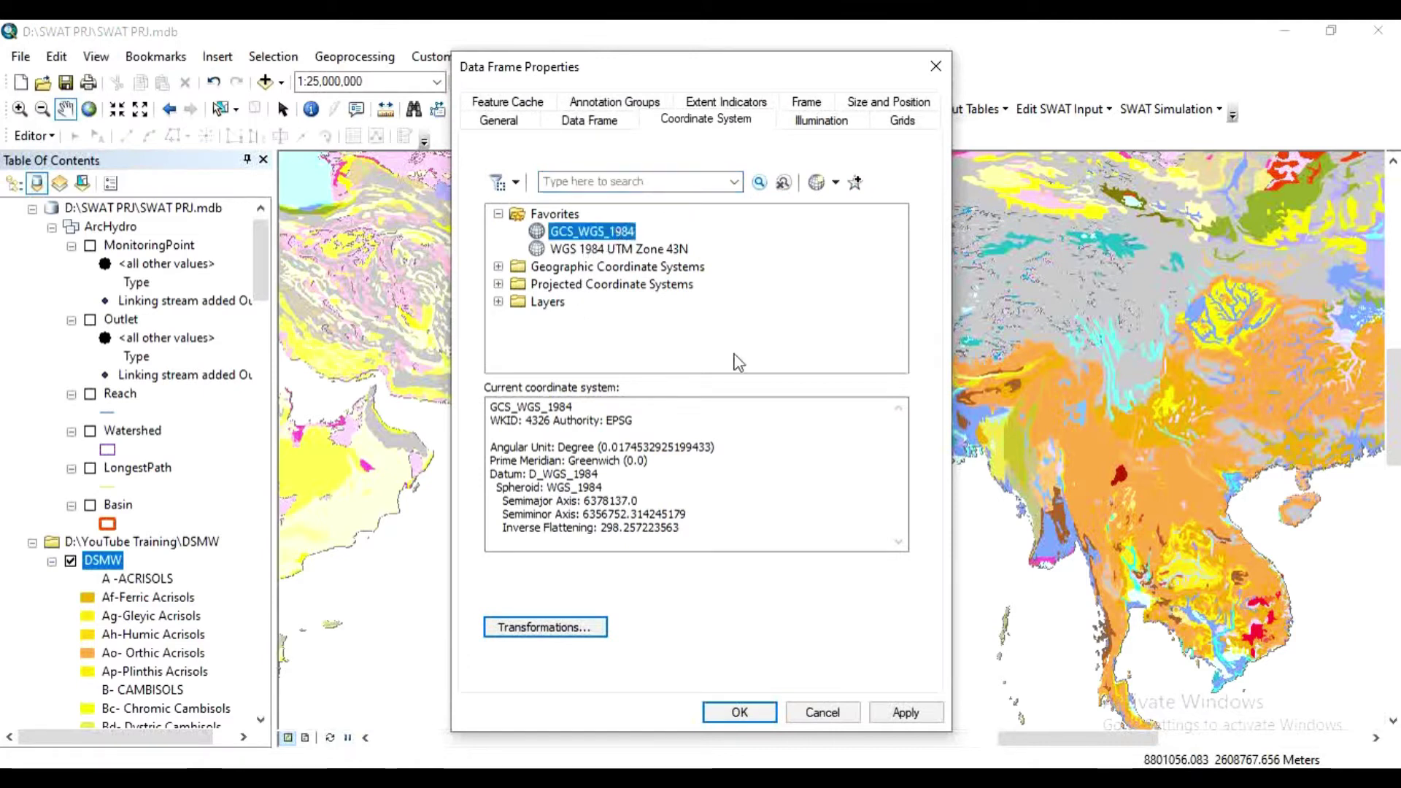
left_click(739, 712)
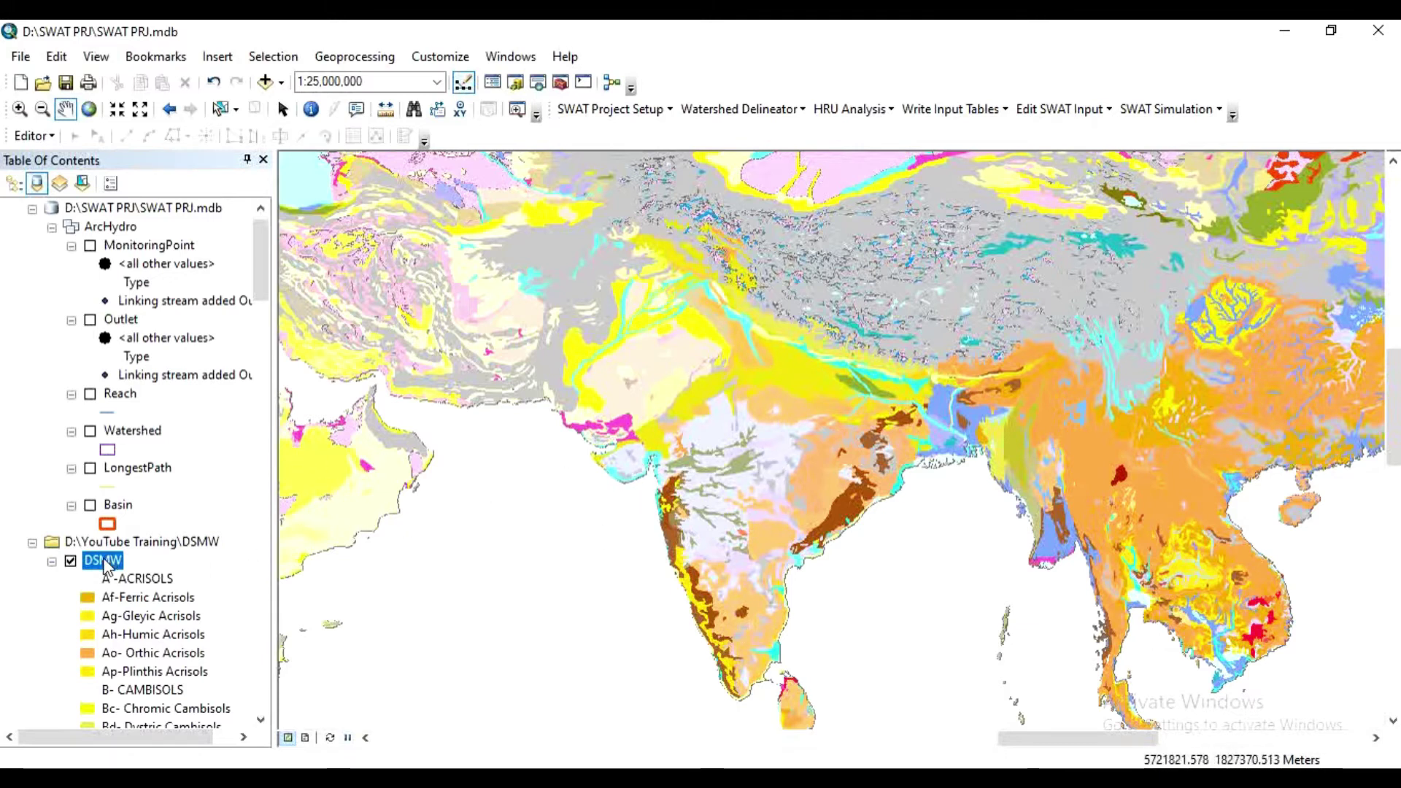
Open the attribute table of the DSMW layer symbolized by soil class, view it enlarged and close it.
right_click(106, 566)
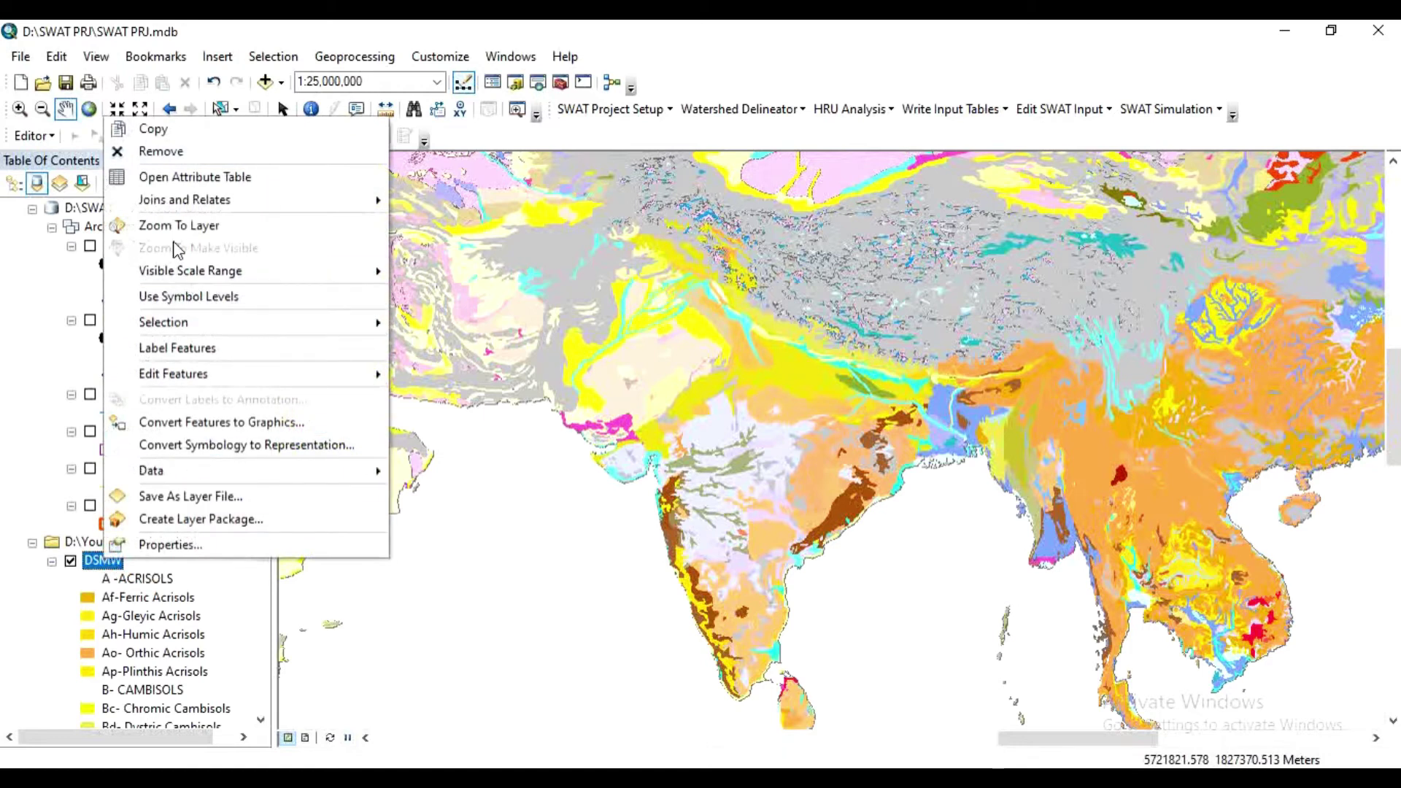
left_click(208, 181)
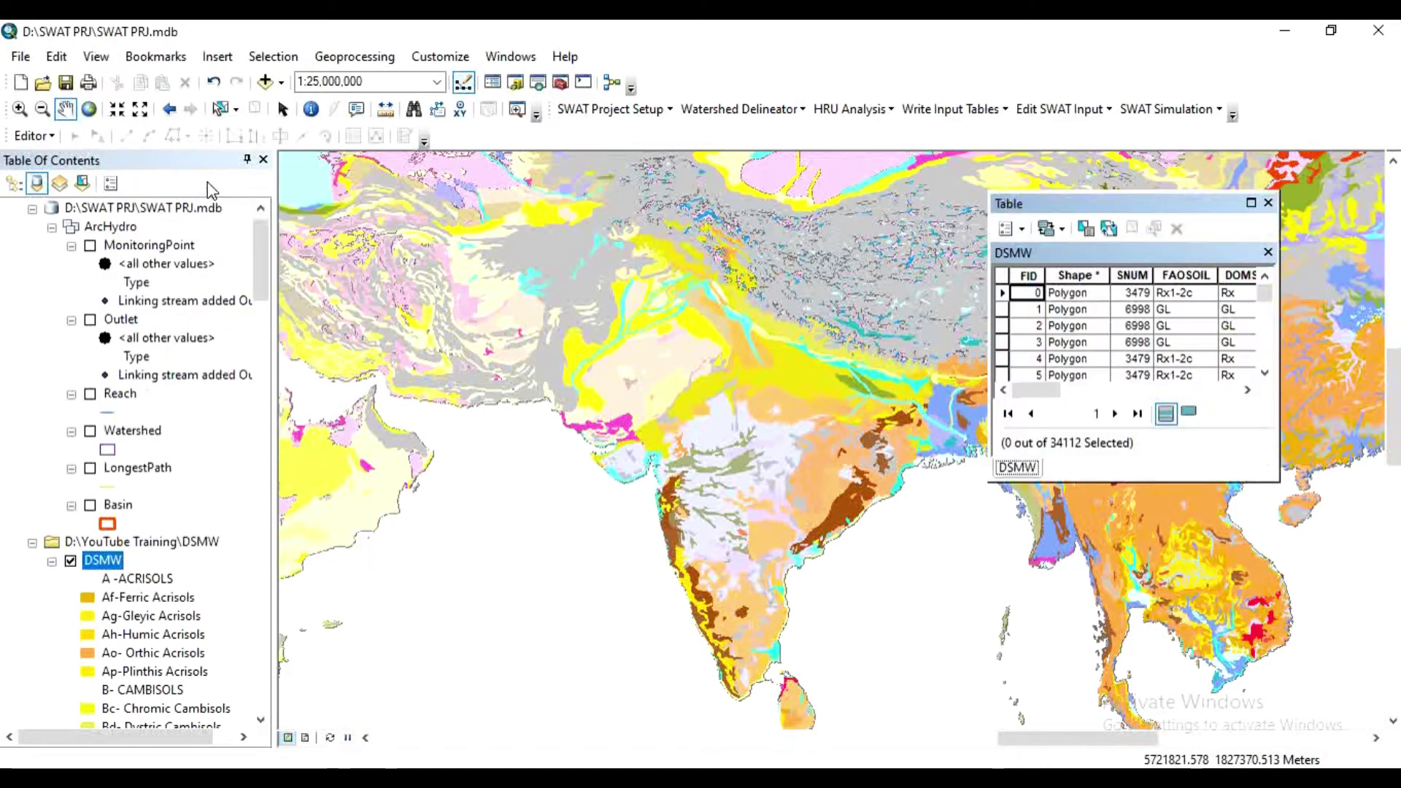
left_click(1256, 208)
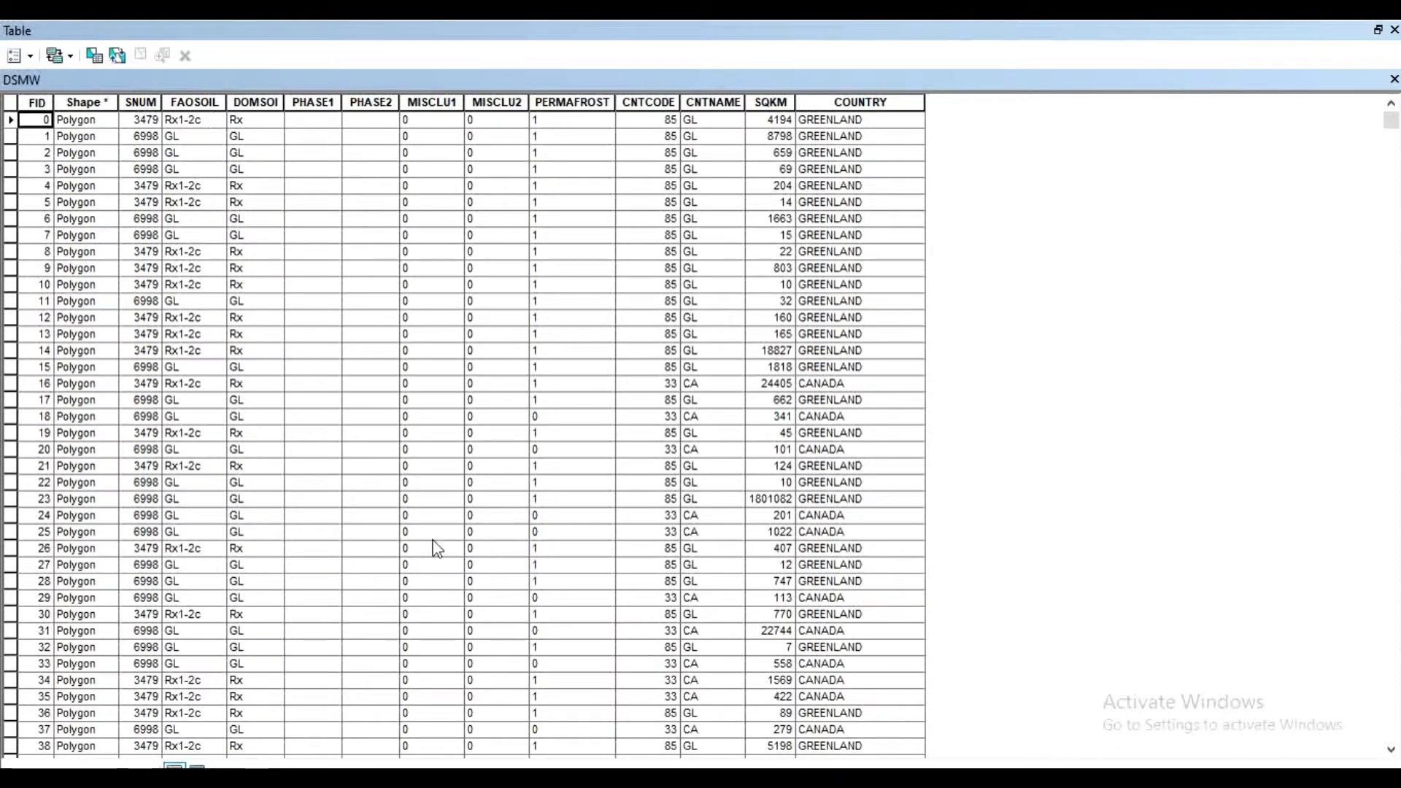
left_click(1395, 30)
View the attribute table of the single-symbol DSMW shapefile layer and close it.
scroll(131, 445, "down", 20)
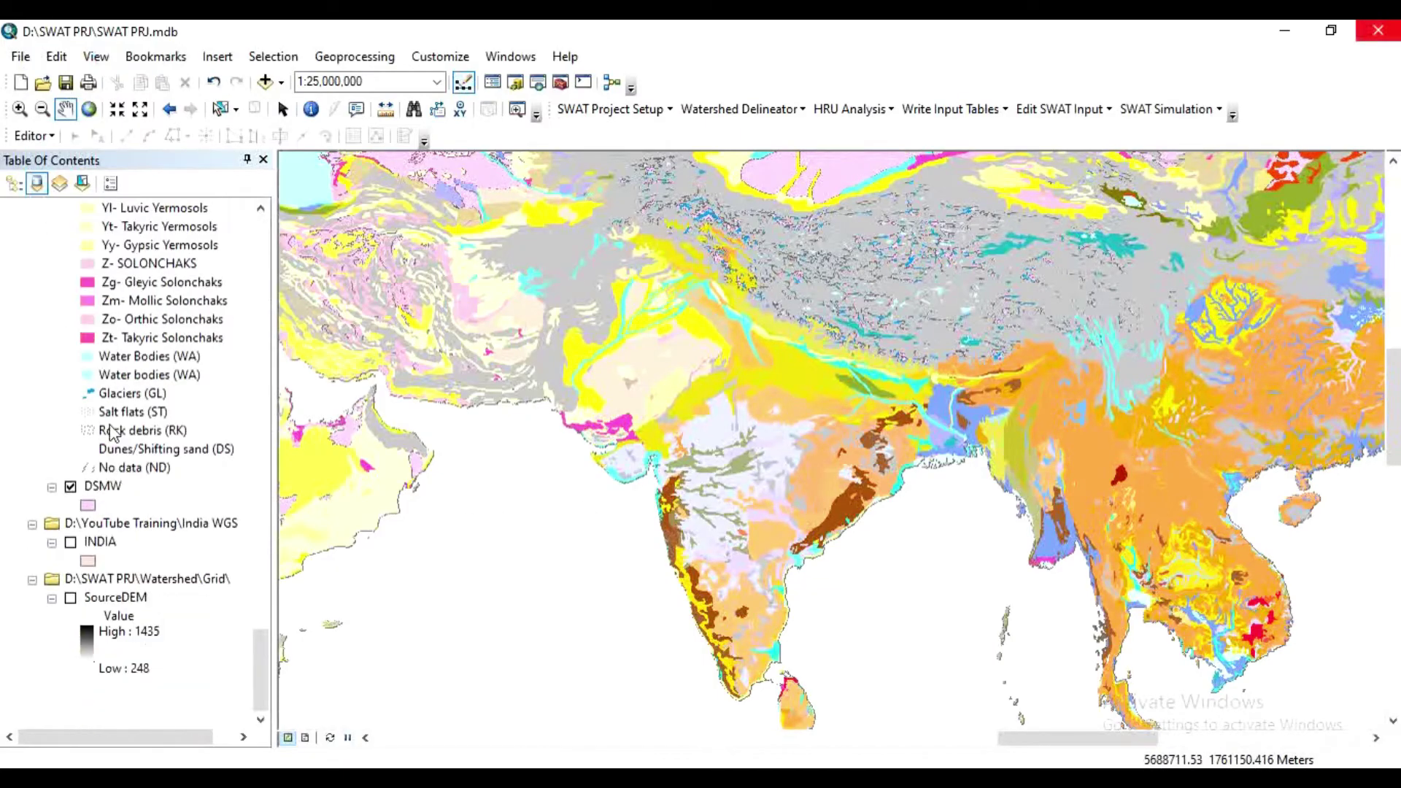
right_click(103, 487)
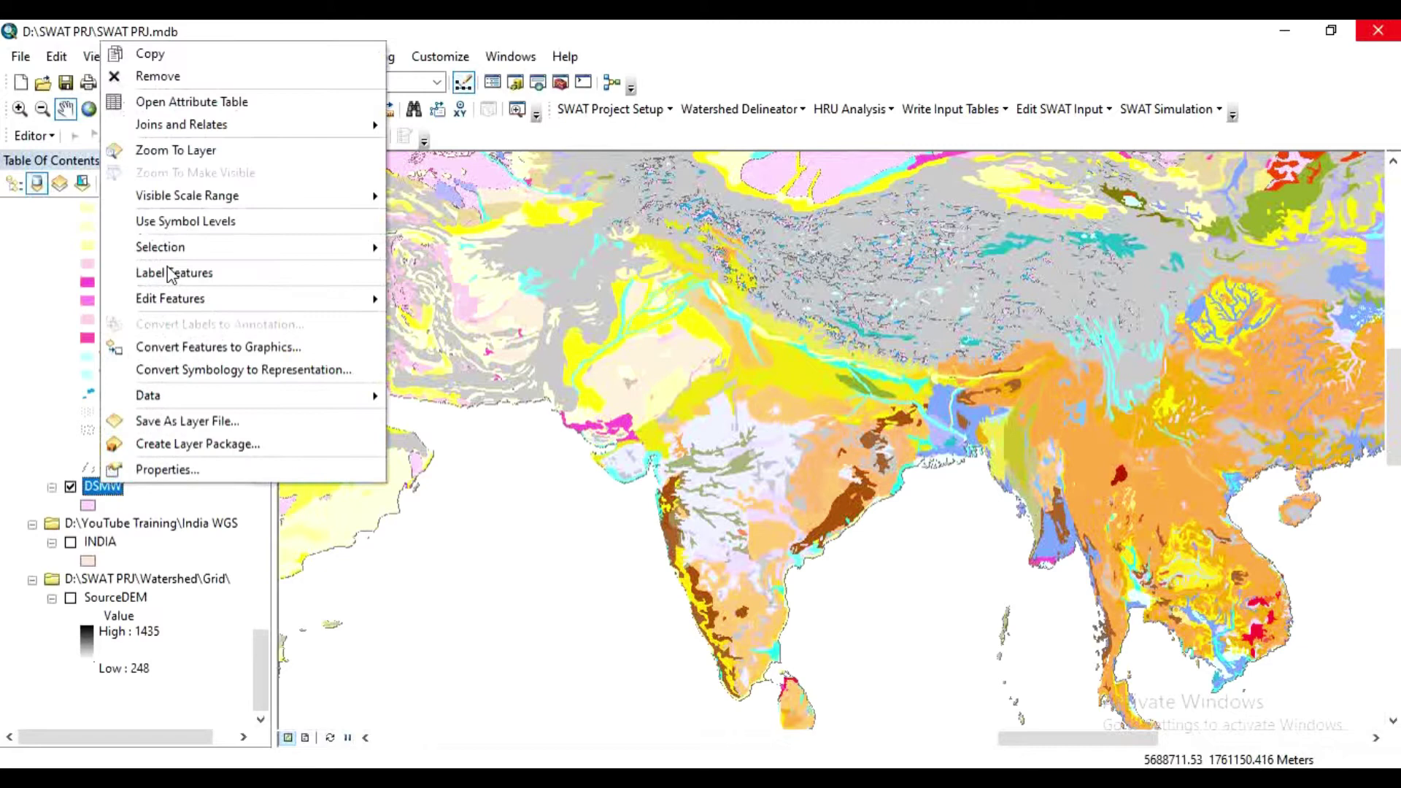
left_click(171, 102)
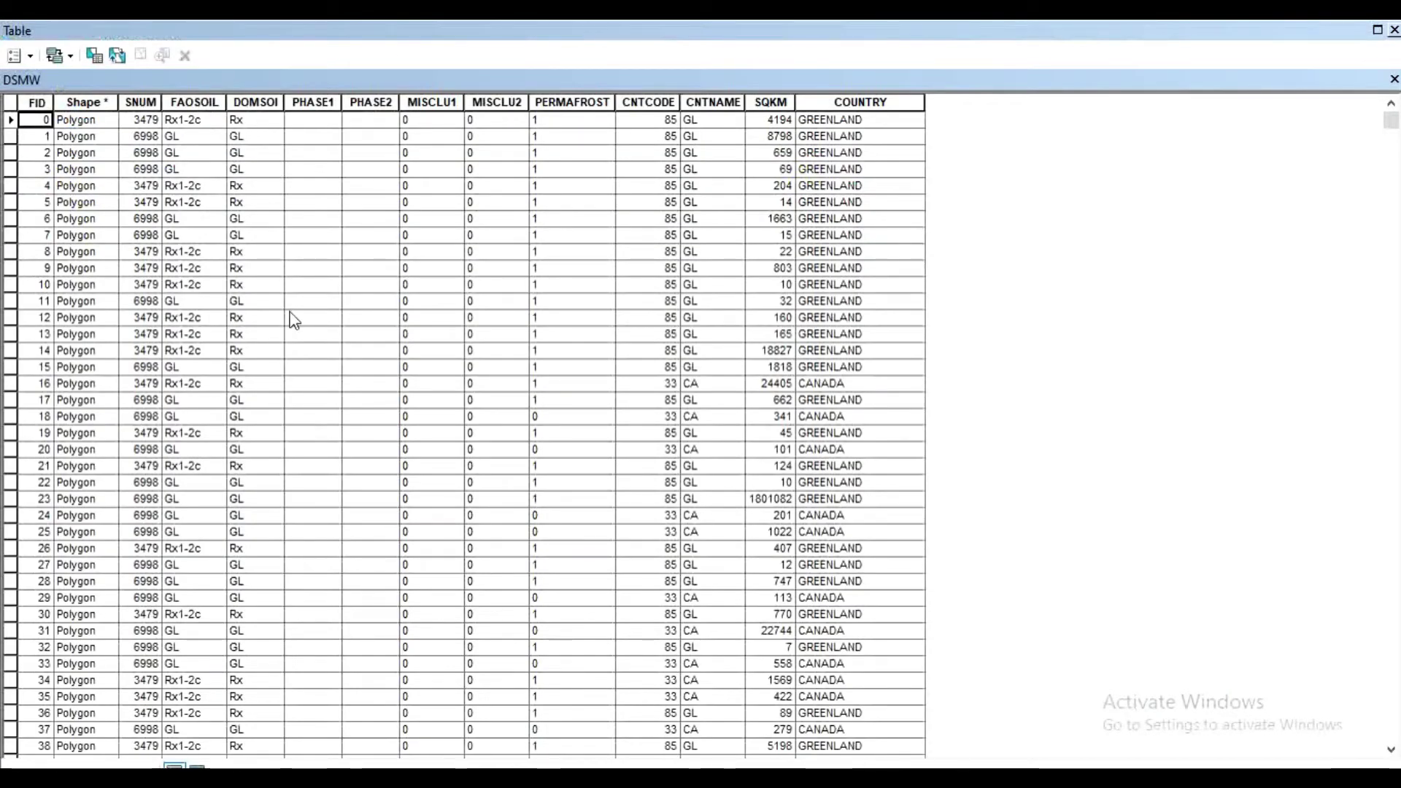
scroll(550, 253, "down", 20)
scroll(584, 266, "up", 20)
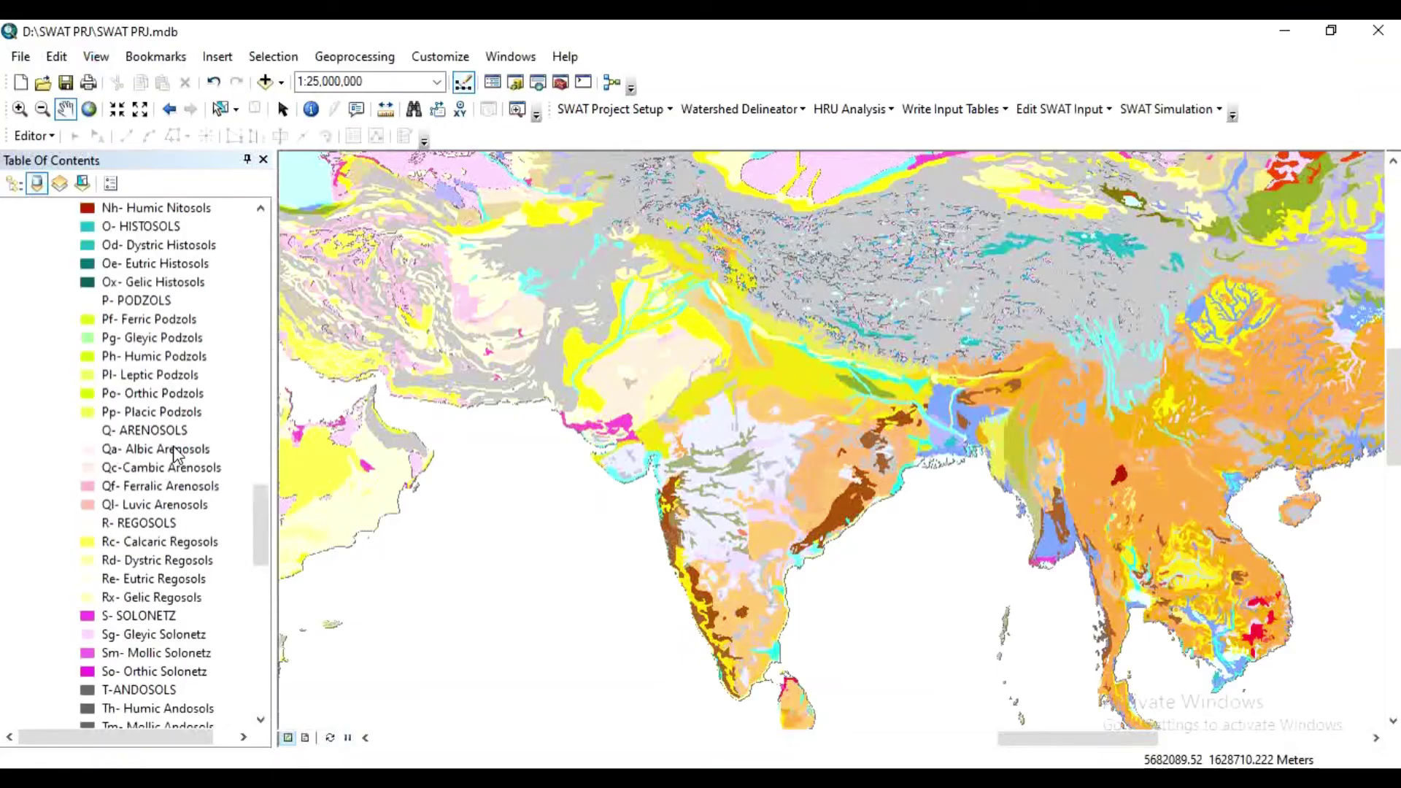
Start exporting all features of the single-symbol DSMW layer in the data frame's coordinate system and browse to YouTube Training\Soils for the output.
scroll(175, 454, "down", 15)
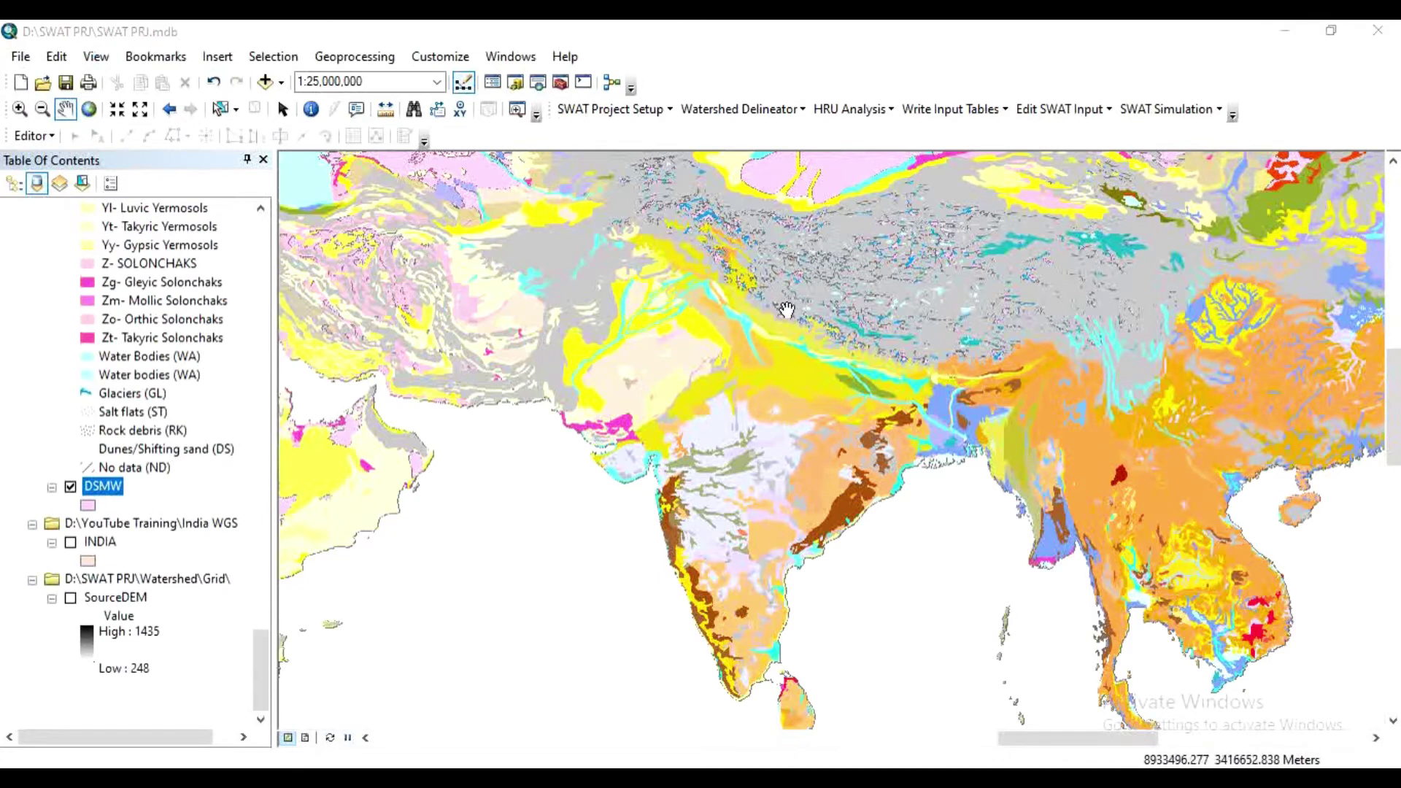
right_click(108, 494)
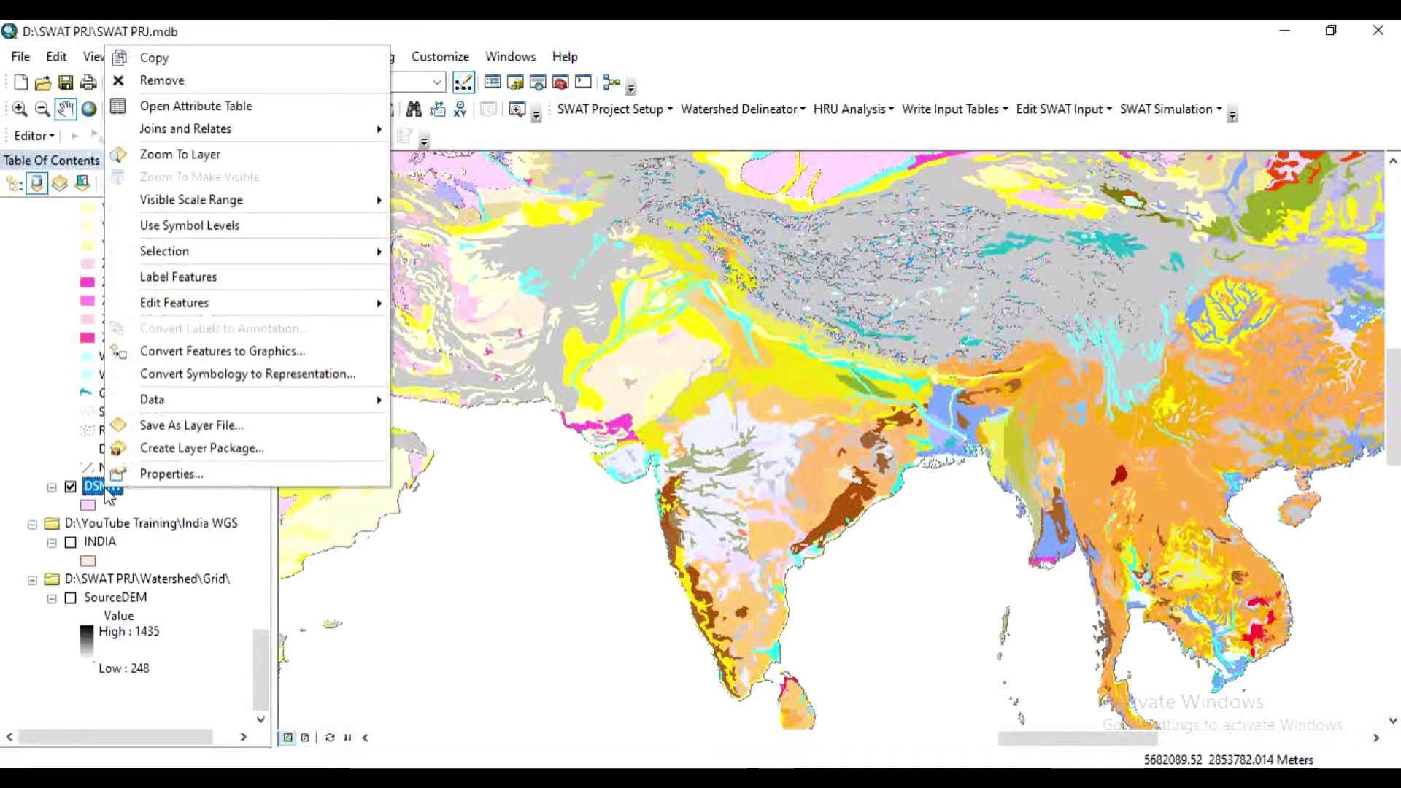
mouse_move(199, 400)
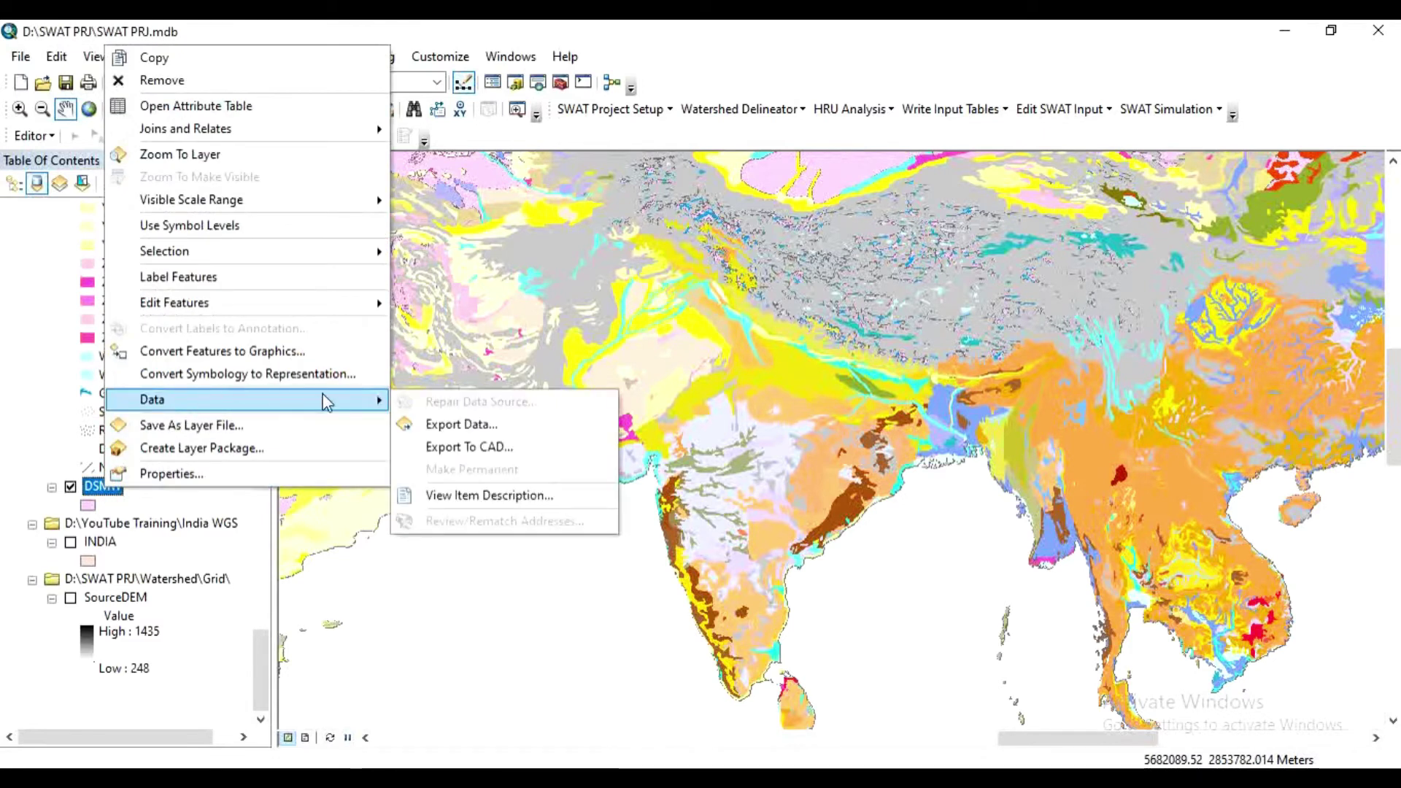
left_click(473, 431)
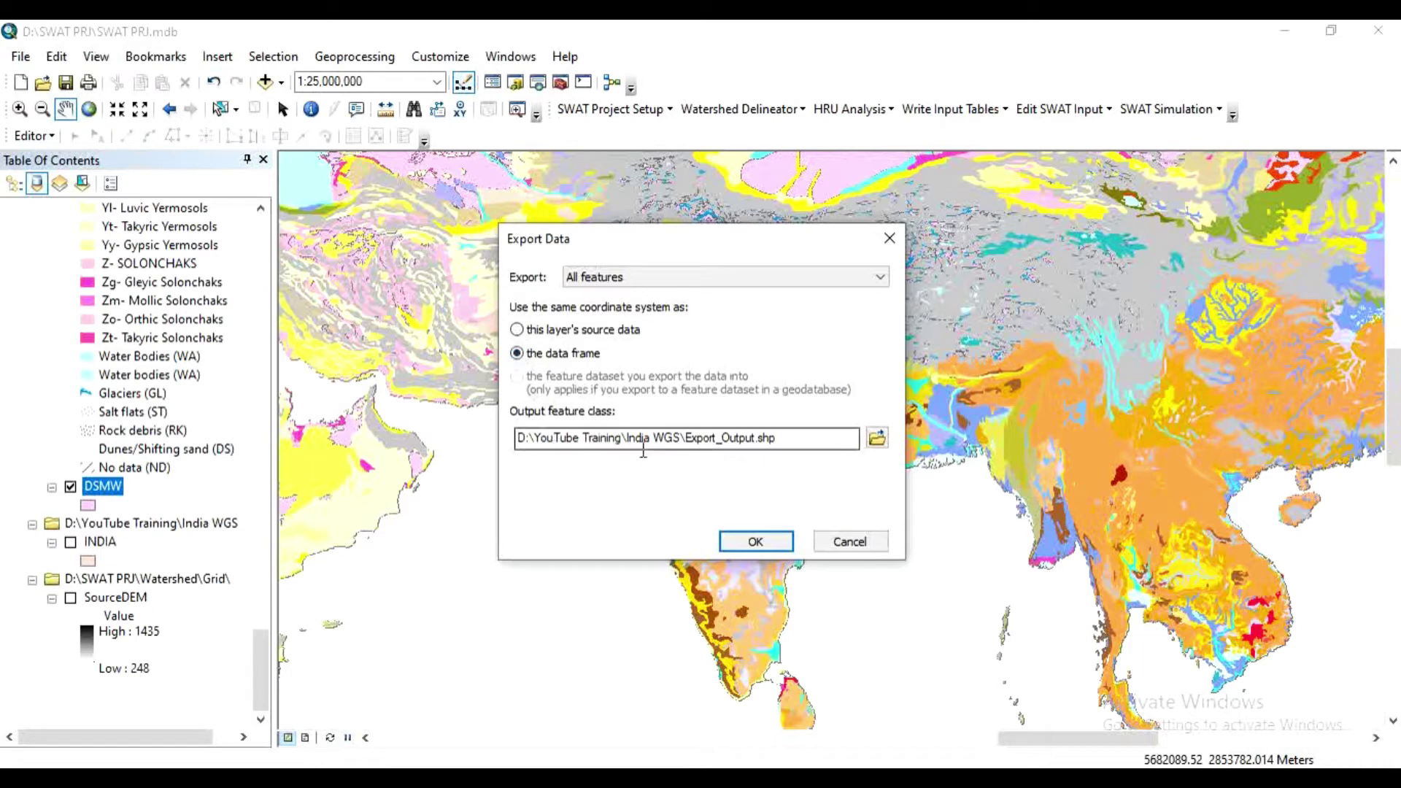
left_click(877, 439)
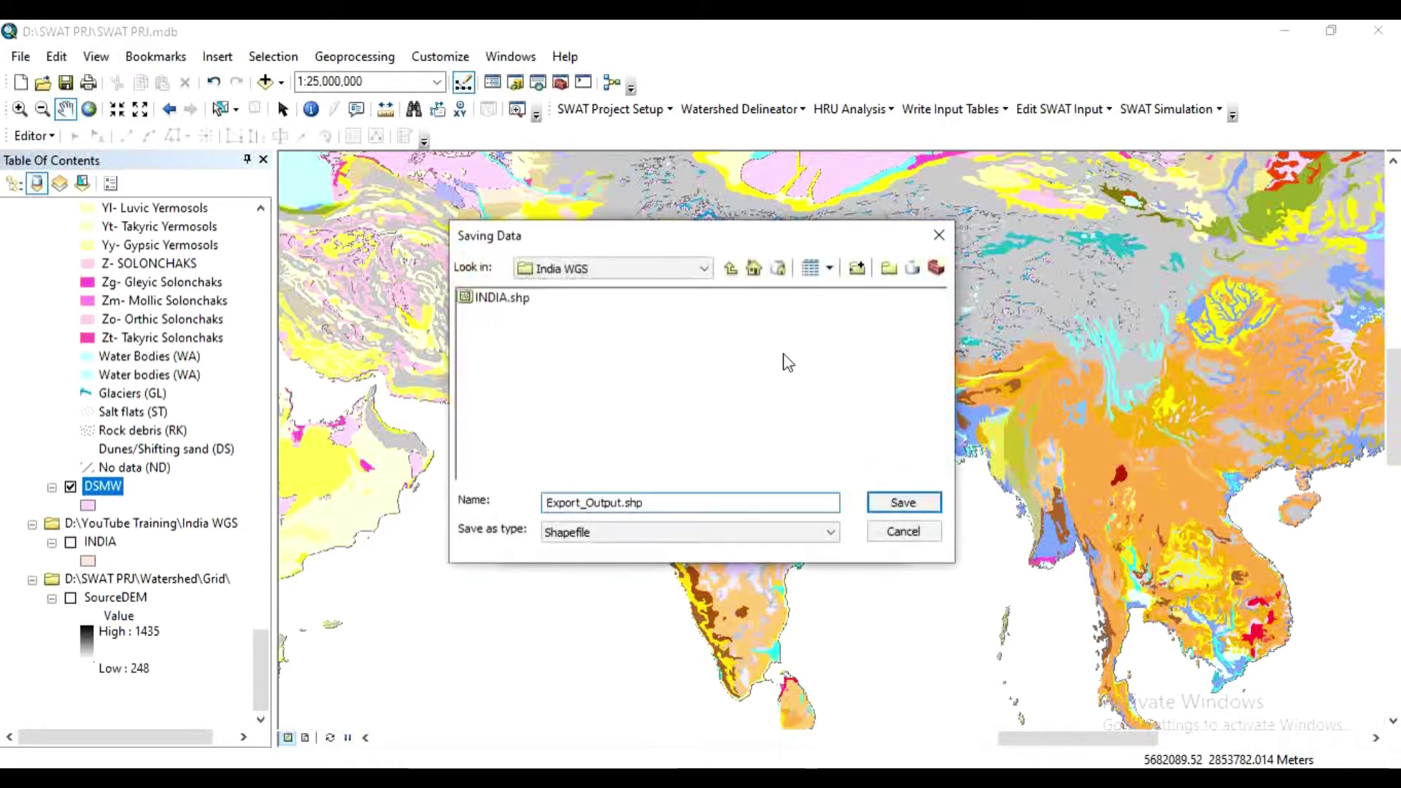
left_click(730, 267)
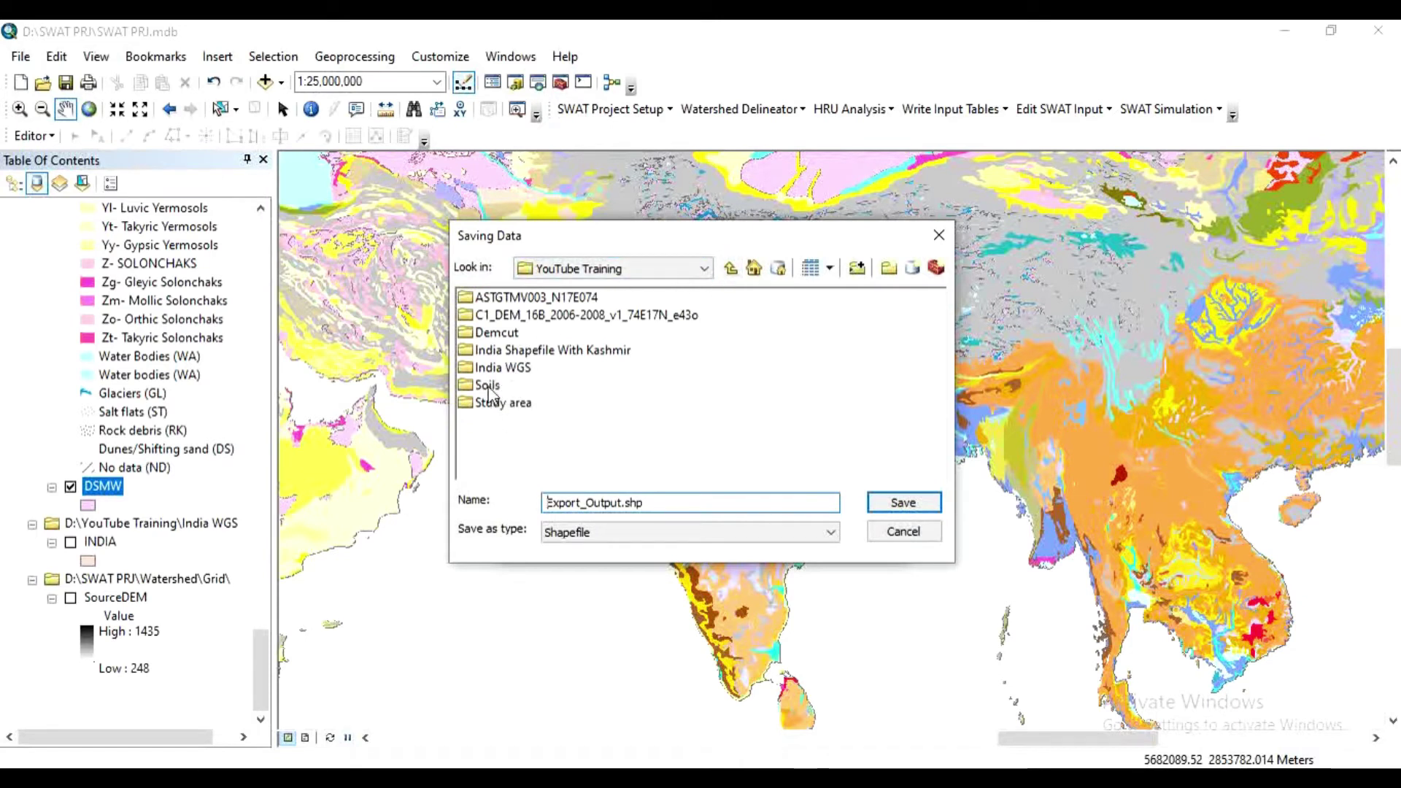
double_click(487, 386)
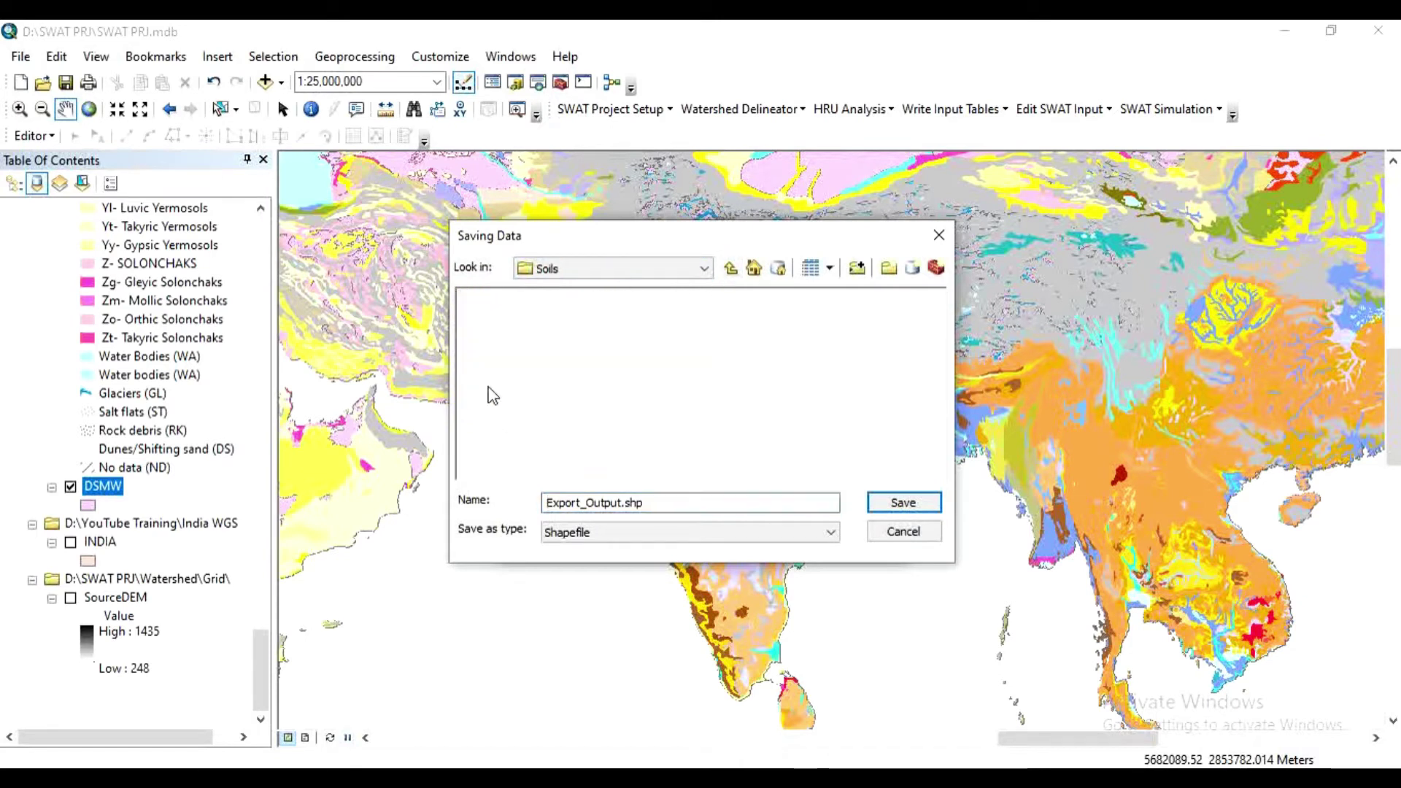
Create a WGS SOILS folder inside the Soils folder and open it as the export location.
left_click(890, 270)
type("WGS ")
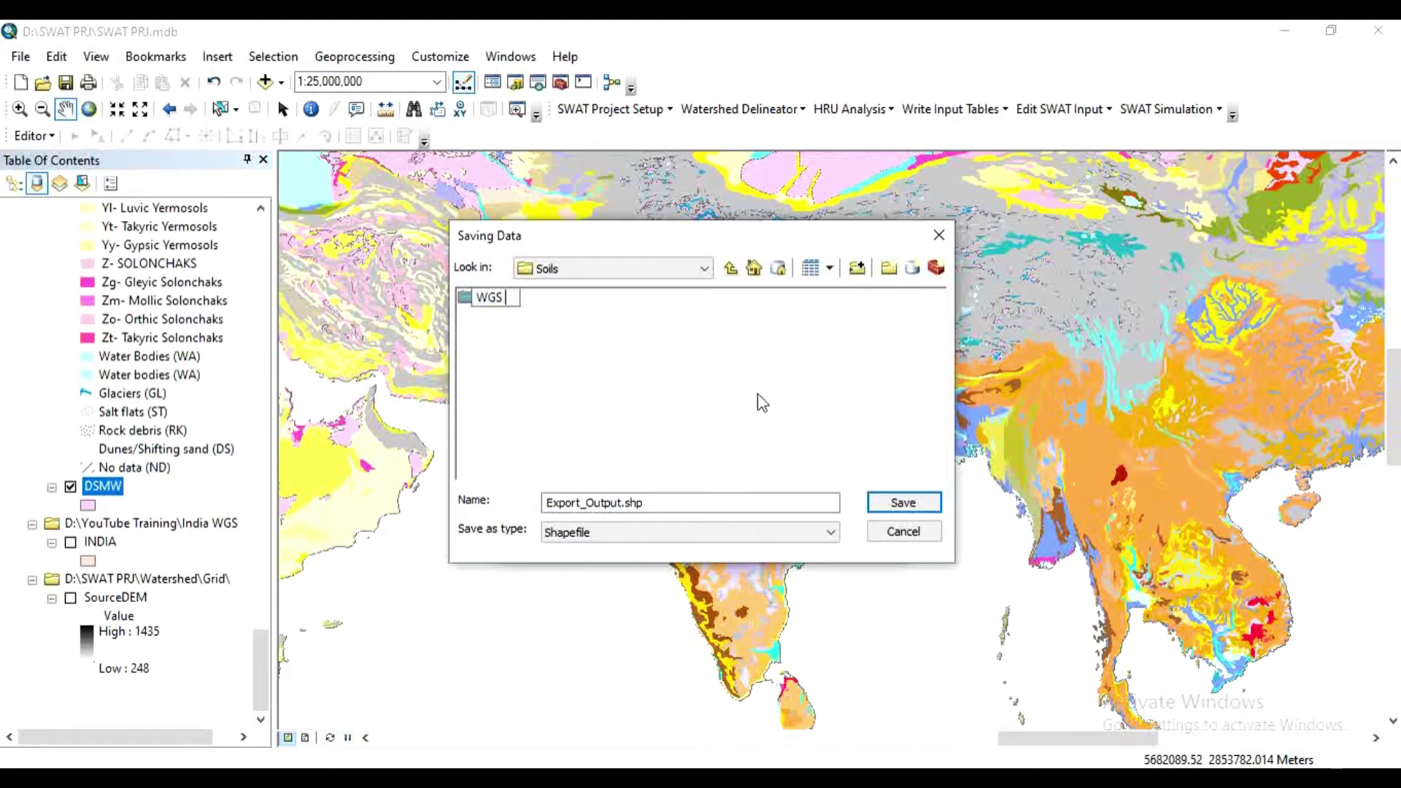
type("SOILS")
key("Return")
double_click(523, 303)
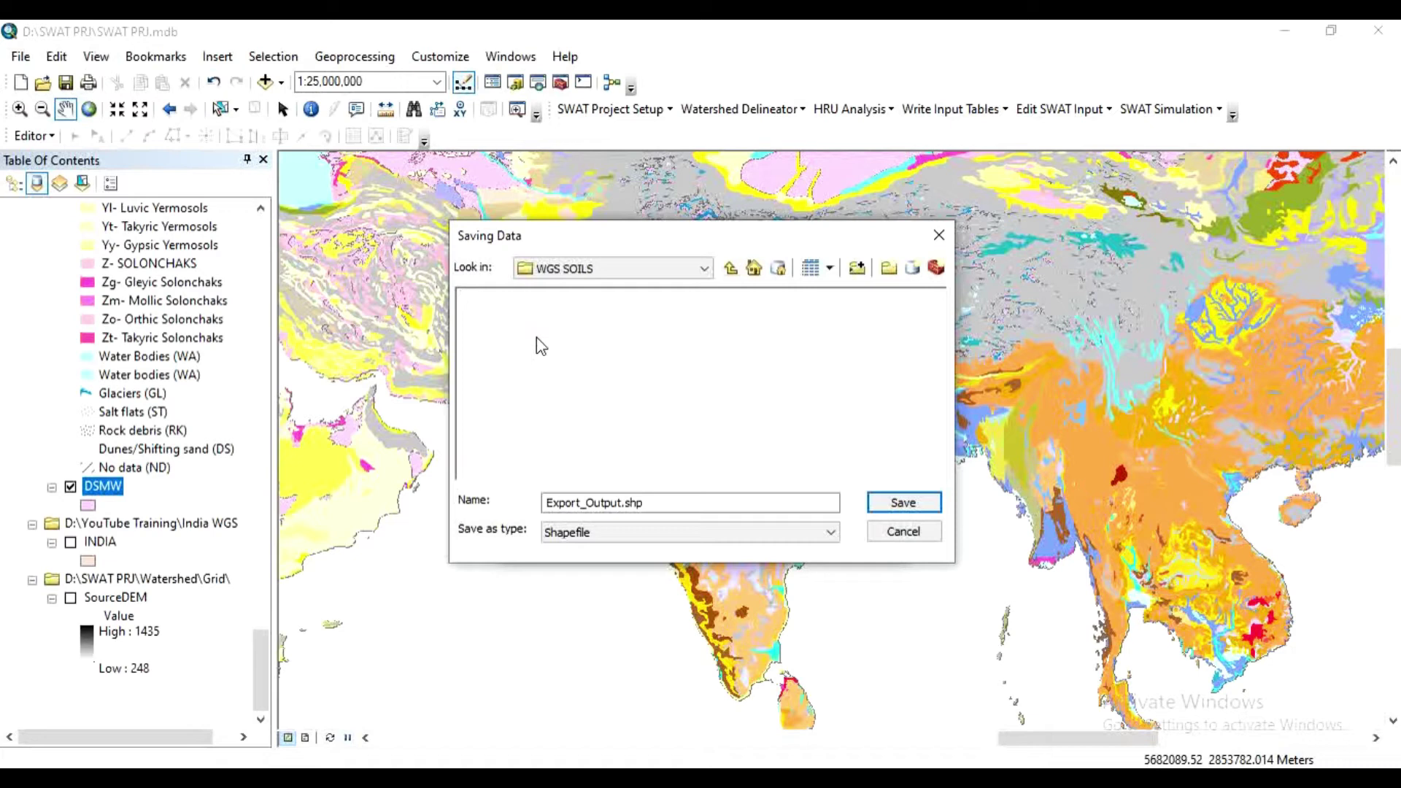
Name the output shapefile FaoWGS.shp, run the export and add the exported data to the map as a layer.
double_click(619, 504)
type("FaoWGS")
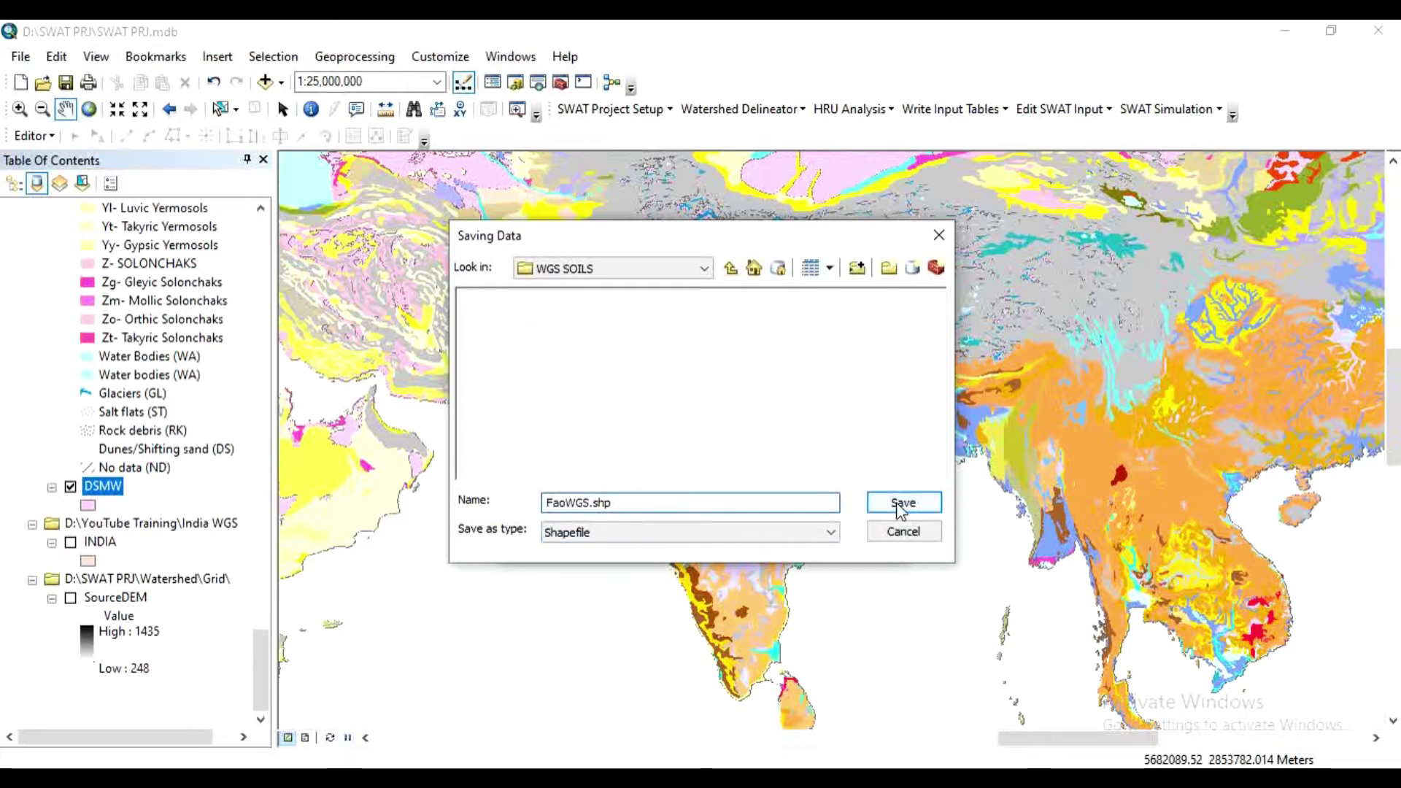
left_click(902, 505)
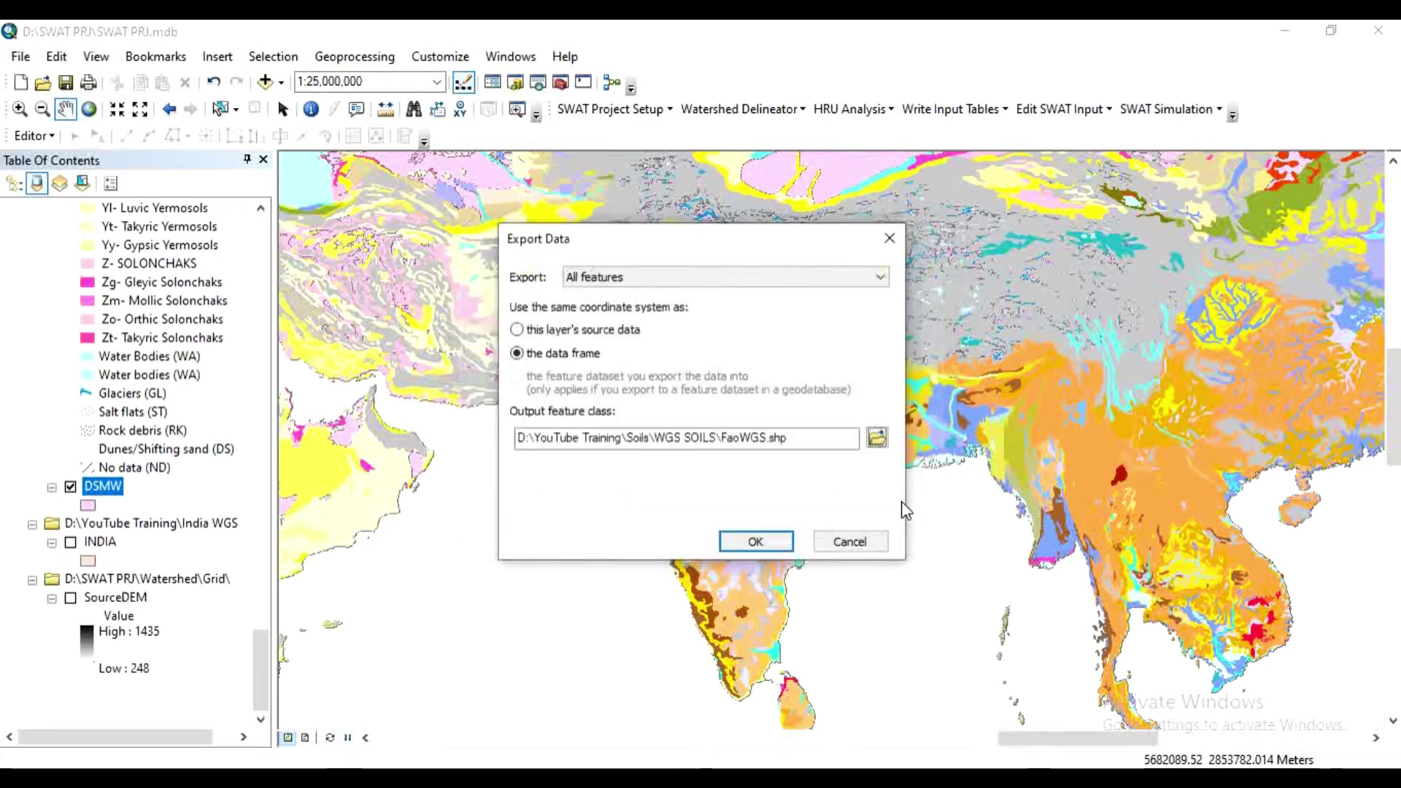
left_click(757, 542)
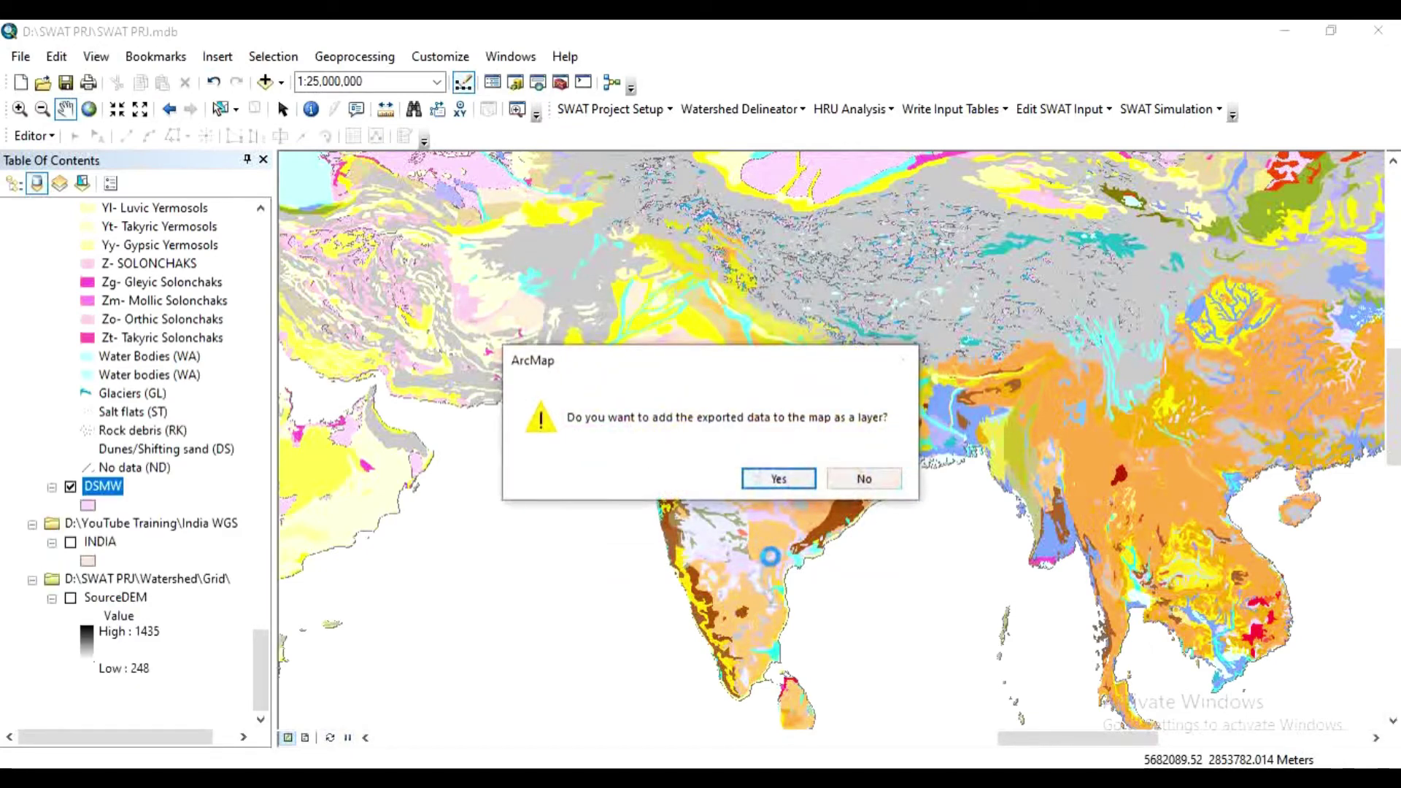
left_click(790, 477)
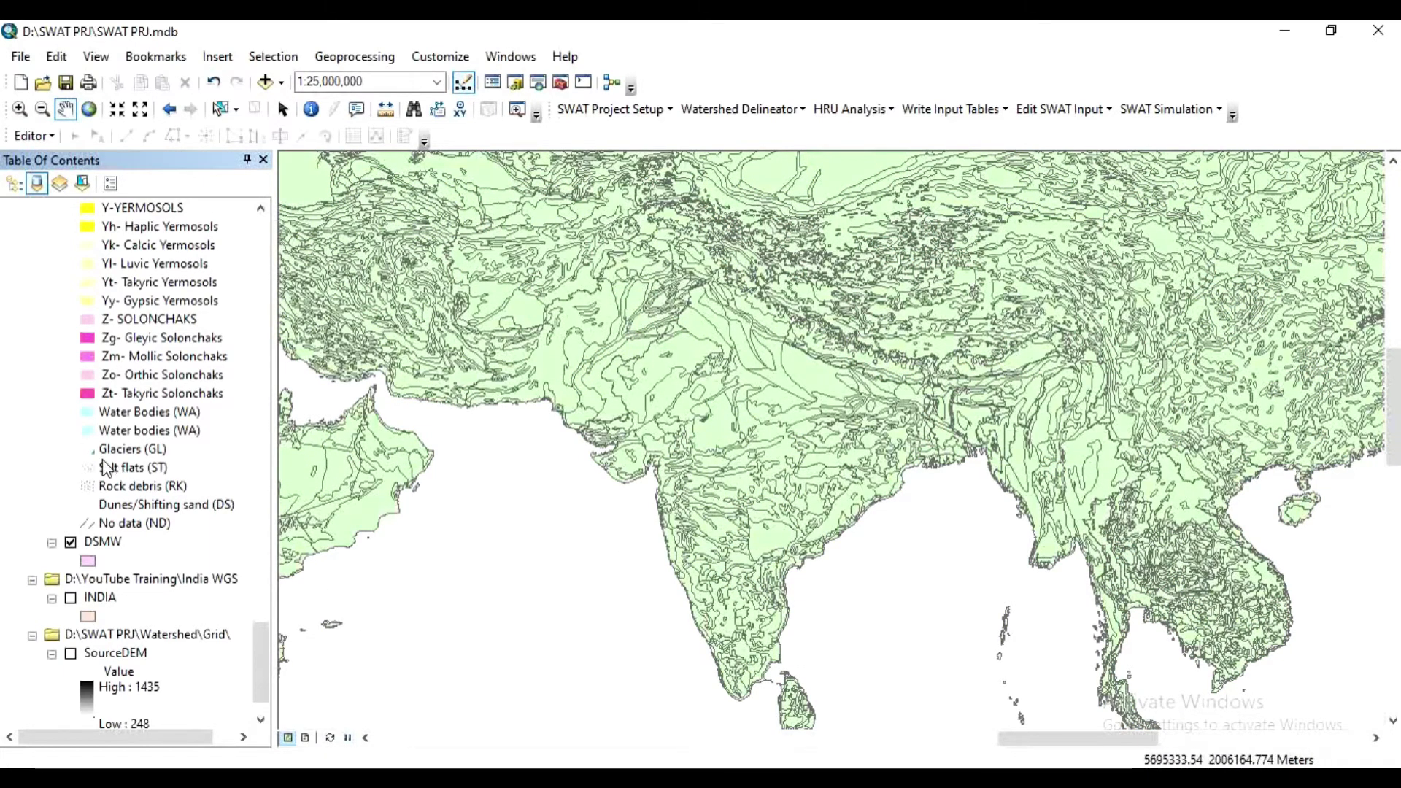
scroll(161, 489, "up", 7)
scroll(228, 504, "up", 20)
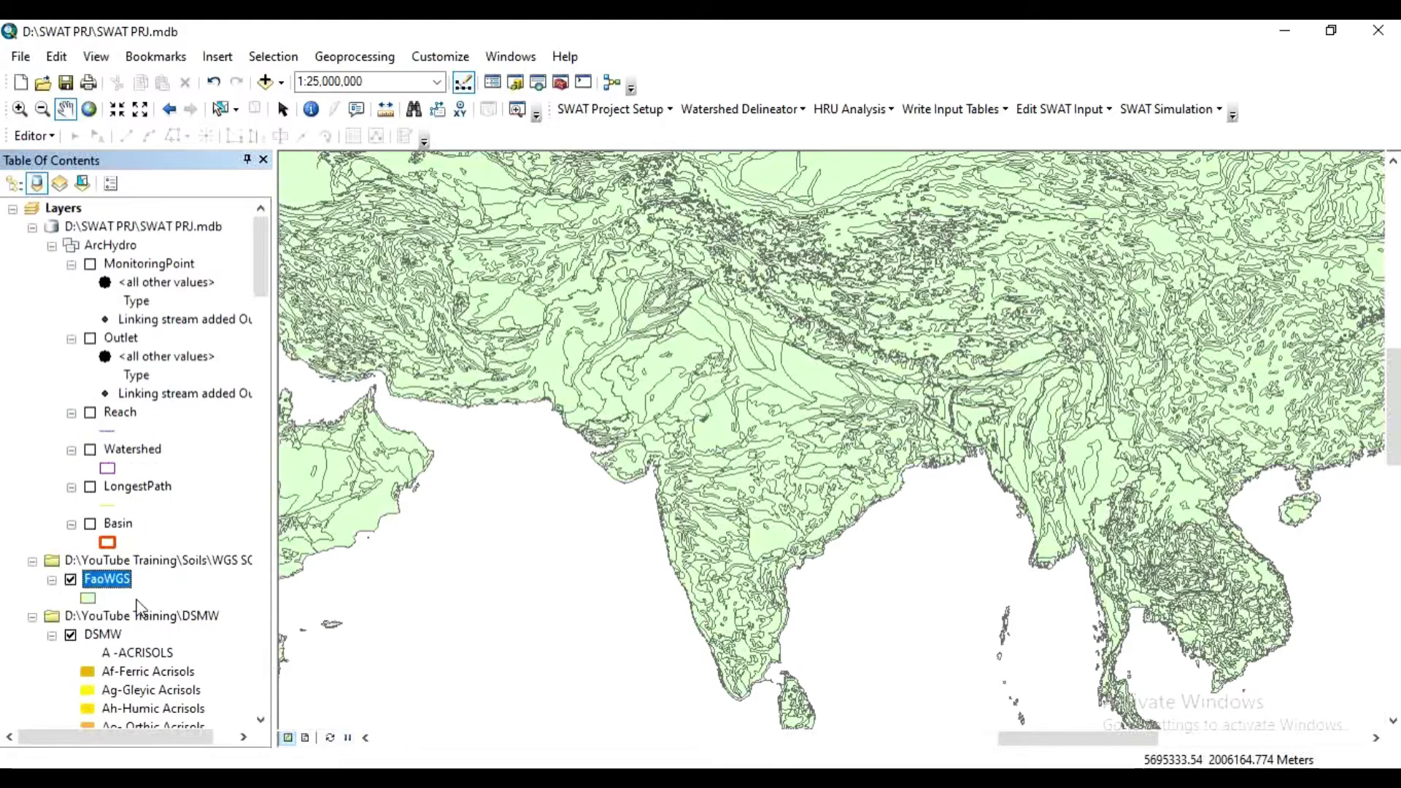
scroll(186, 584, "down", 3)
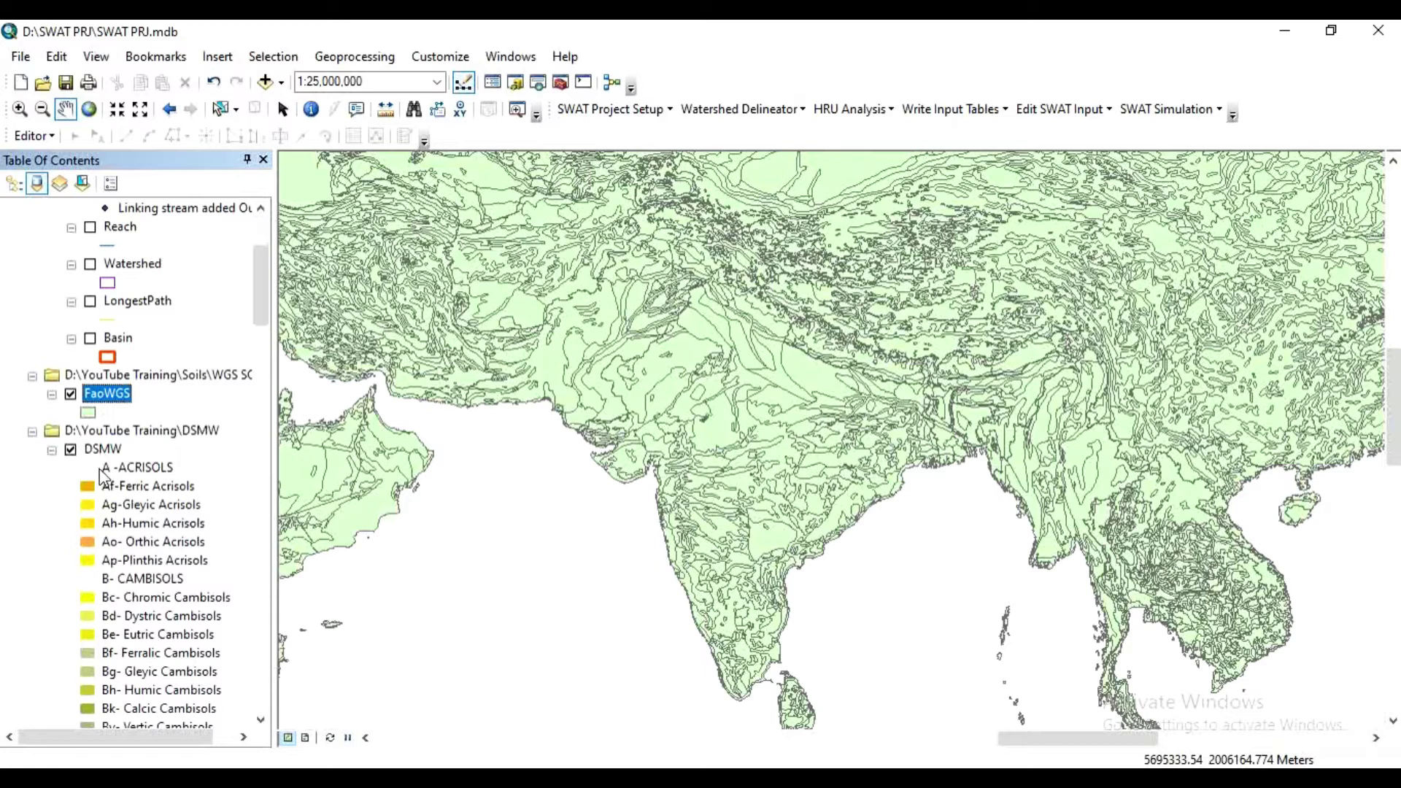
Remove both DSMW layers, the classified one and the single-symbol one, from the map and keep the FaoWGS layer.
right_click(102, 448)
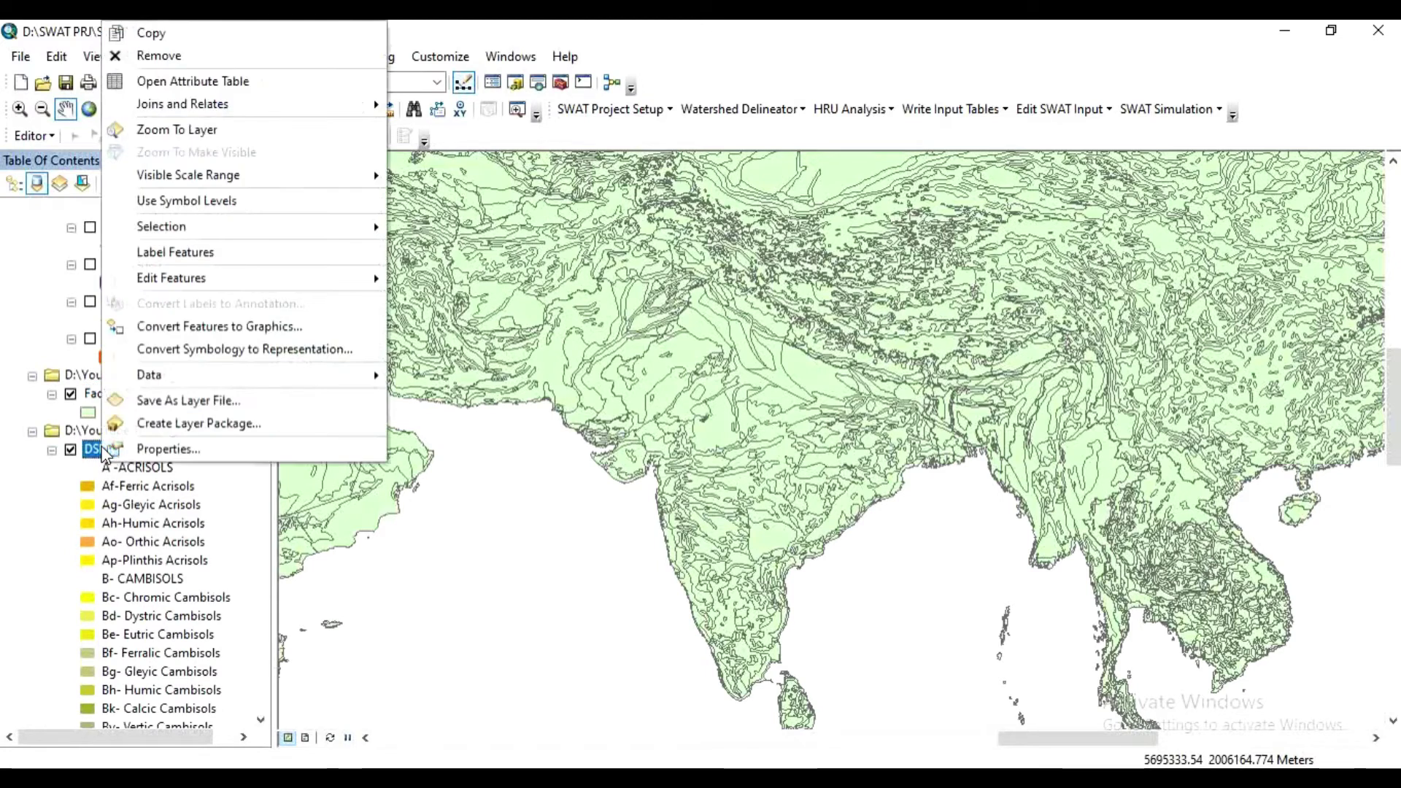
left_click(165, 61)
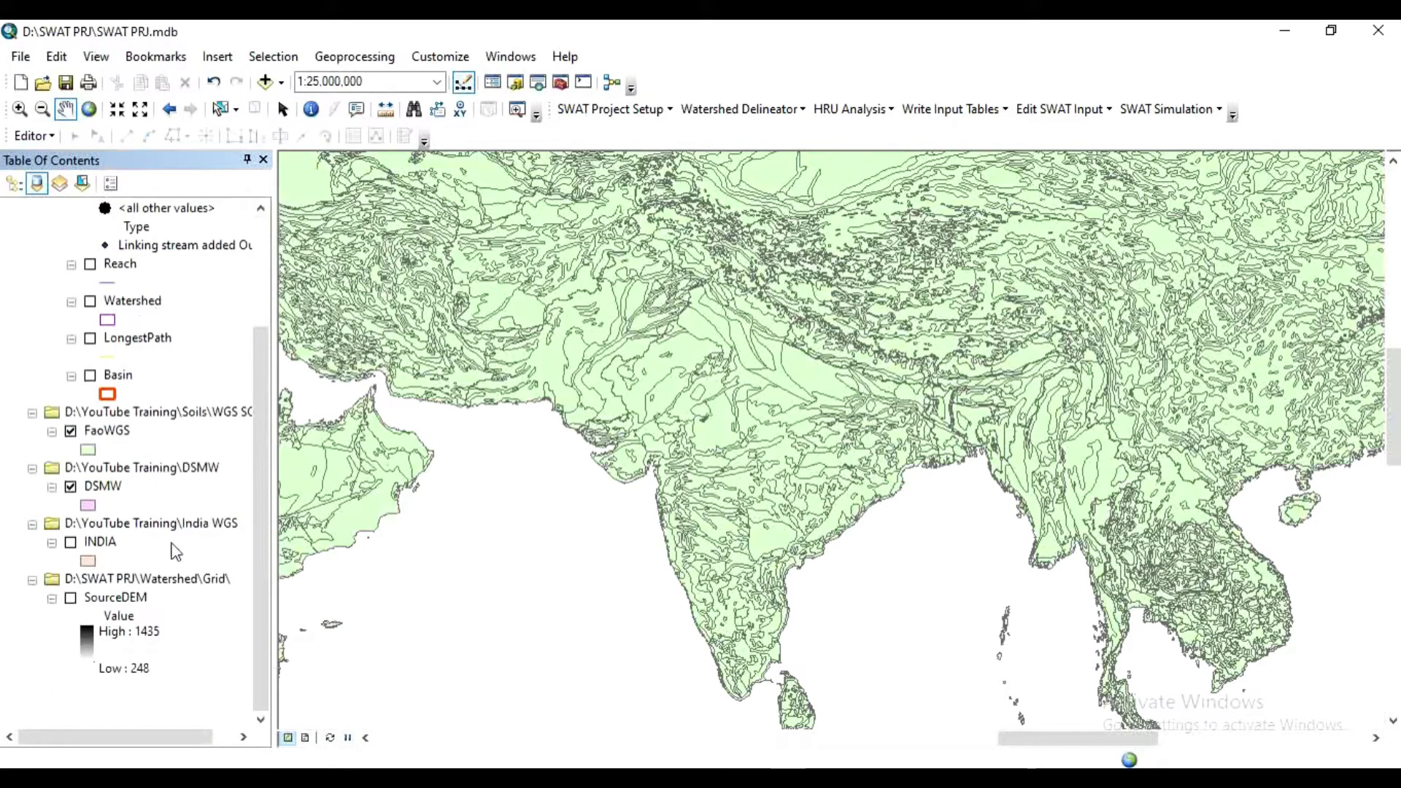
right_click(109, 496)
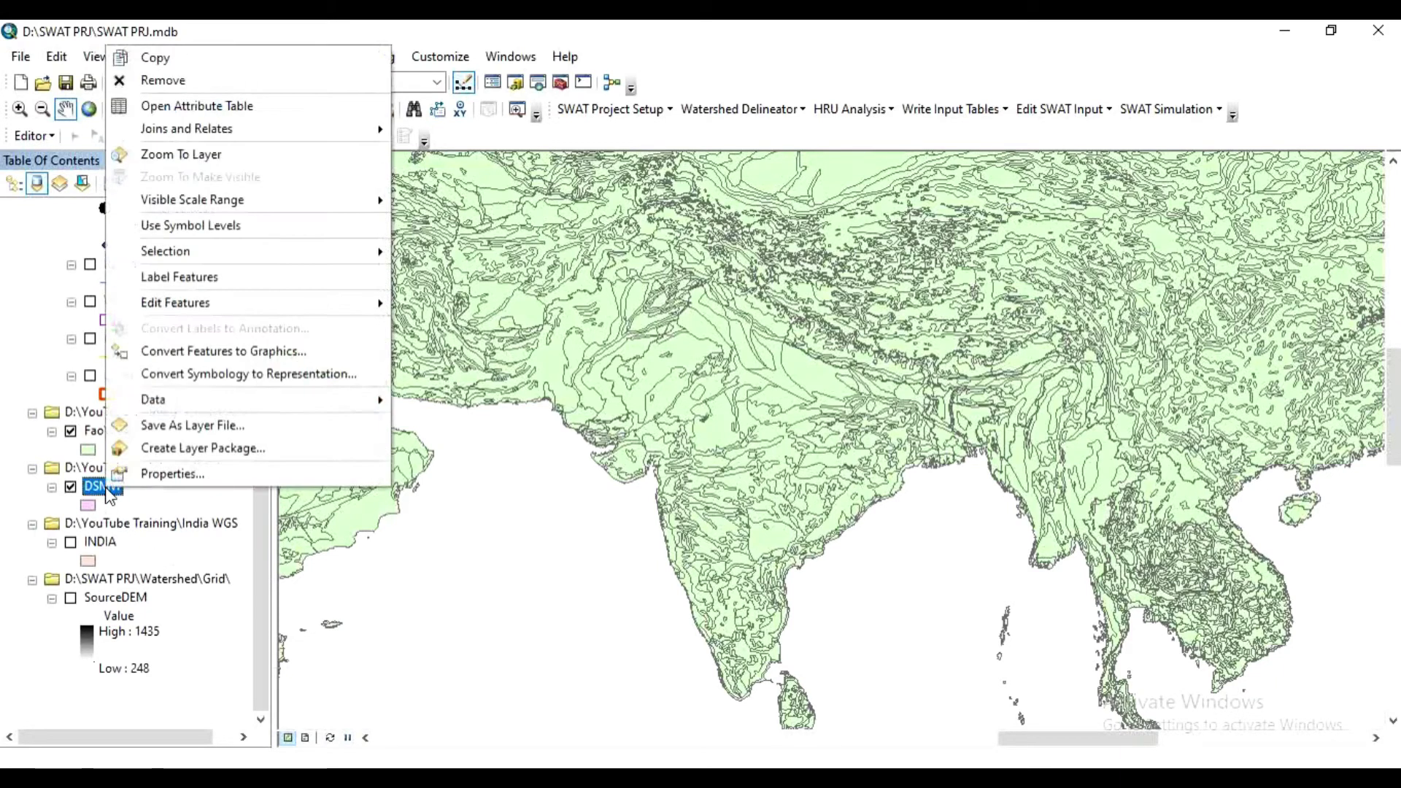
left_click(159, 81)
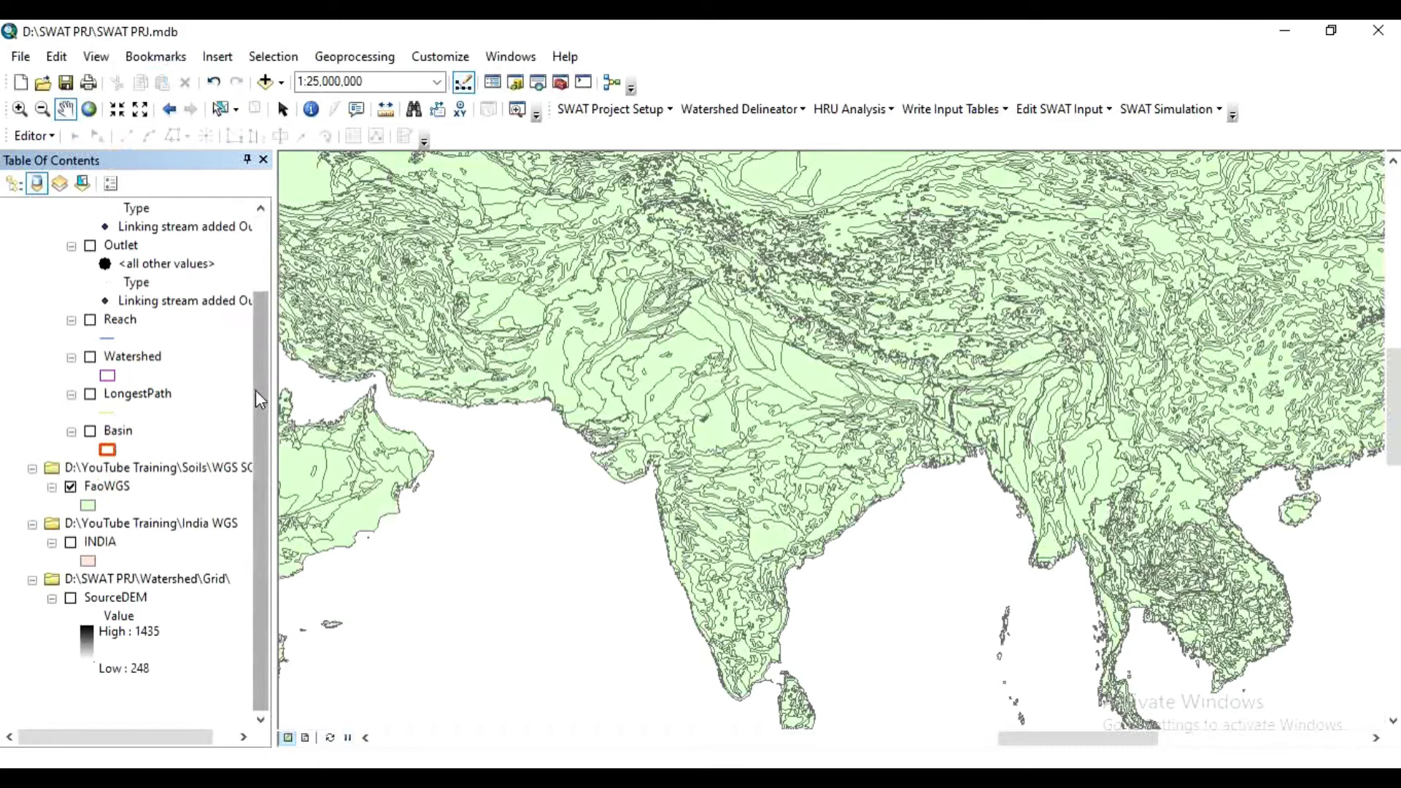
left_click_drag(261, 389, 260, 314)
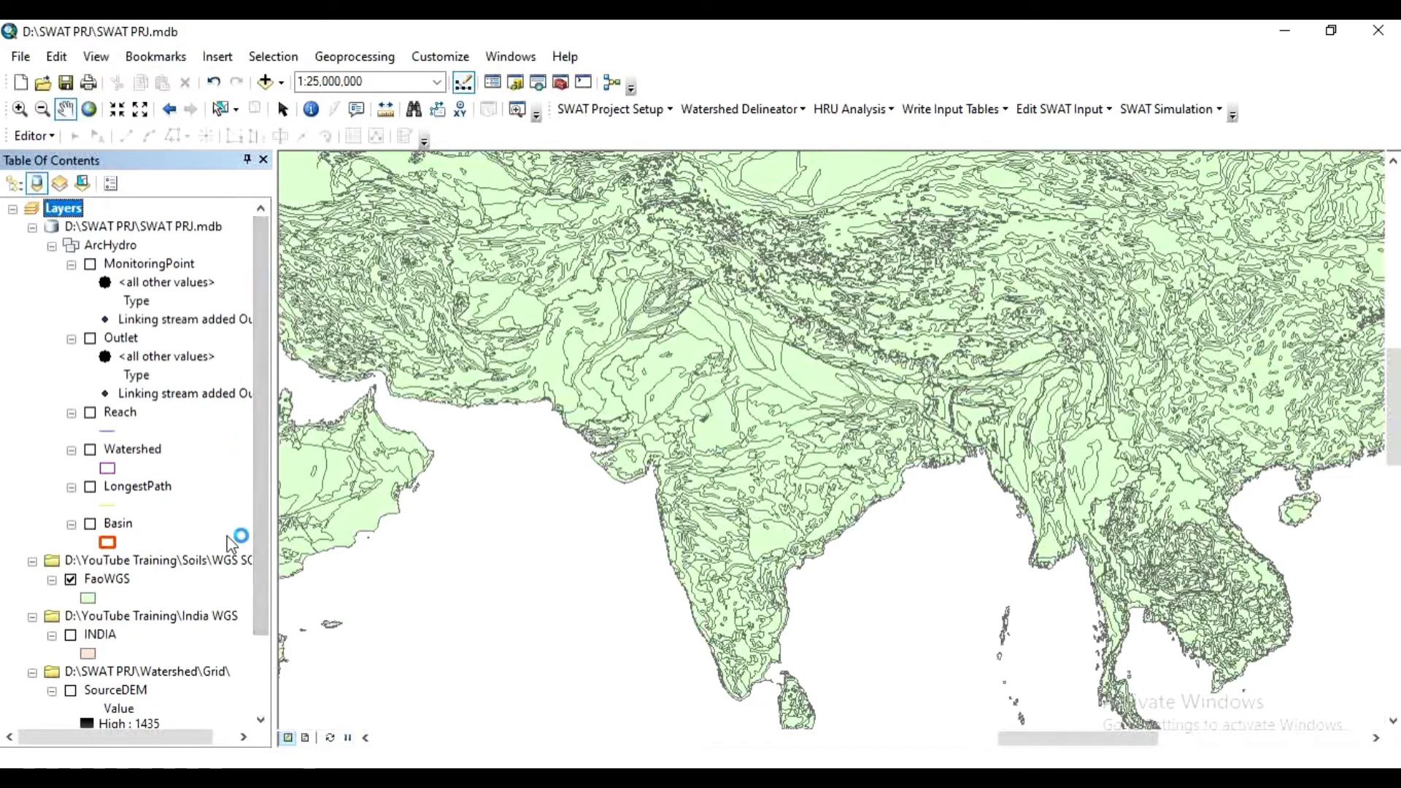
left_click(125, 582)
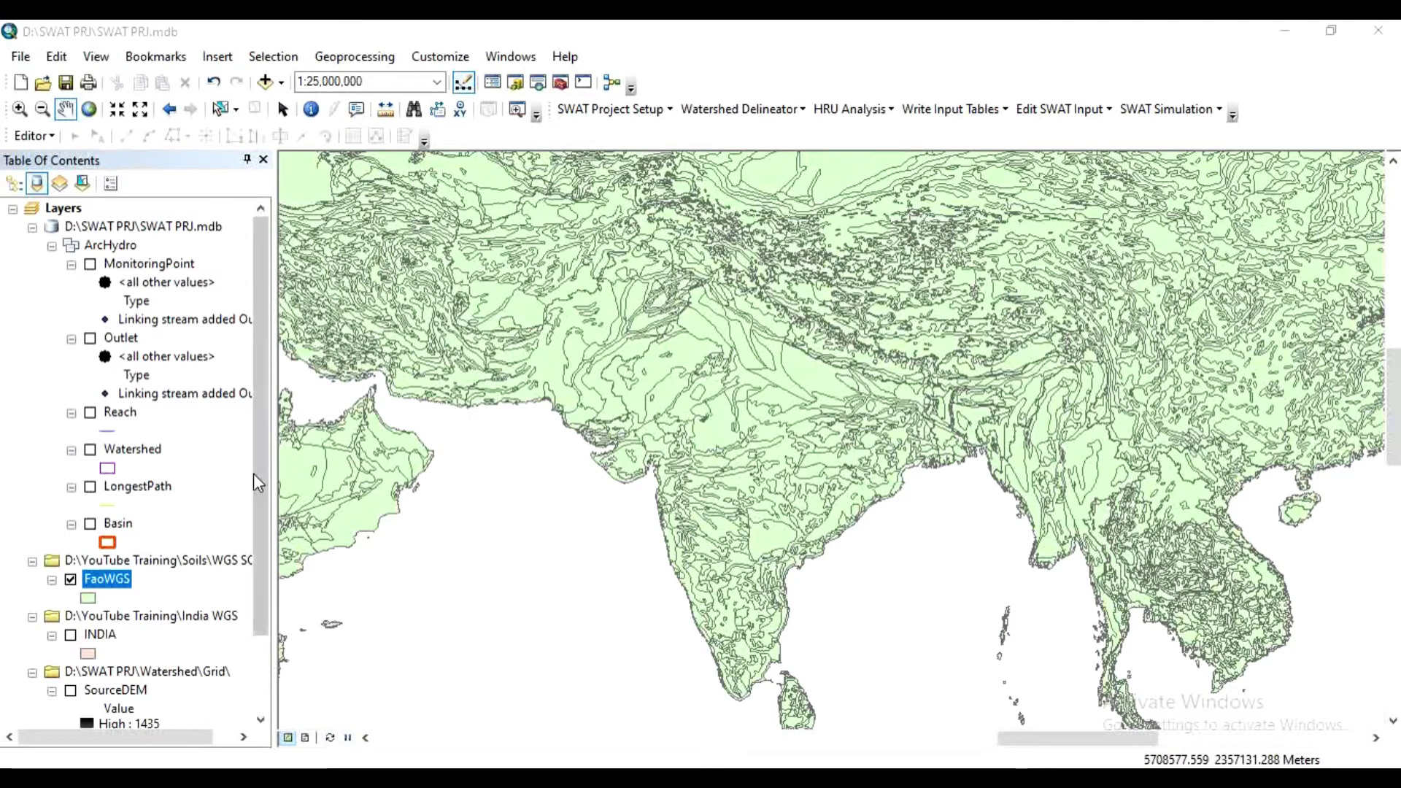
Add the INDIA.shp boundary shapefile from the India WGS folder to the map.
left_click_drag(256, 457, 264, 548)
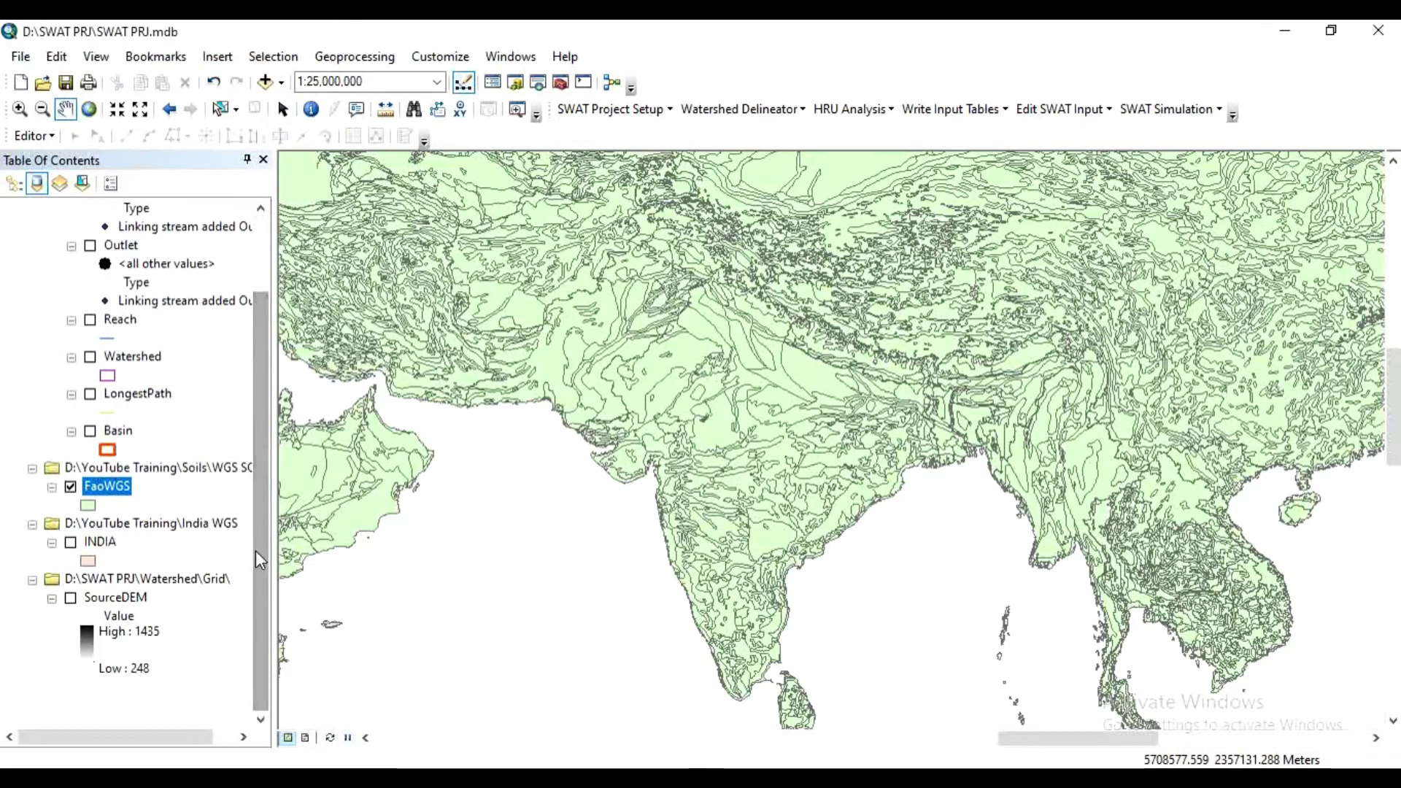
left_click(280, 84)
left_click(307, 108)
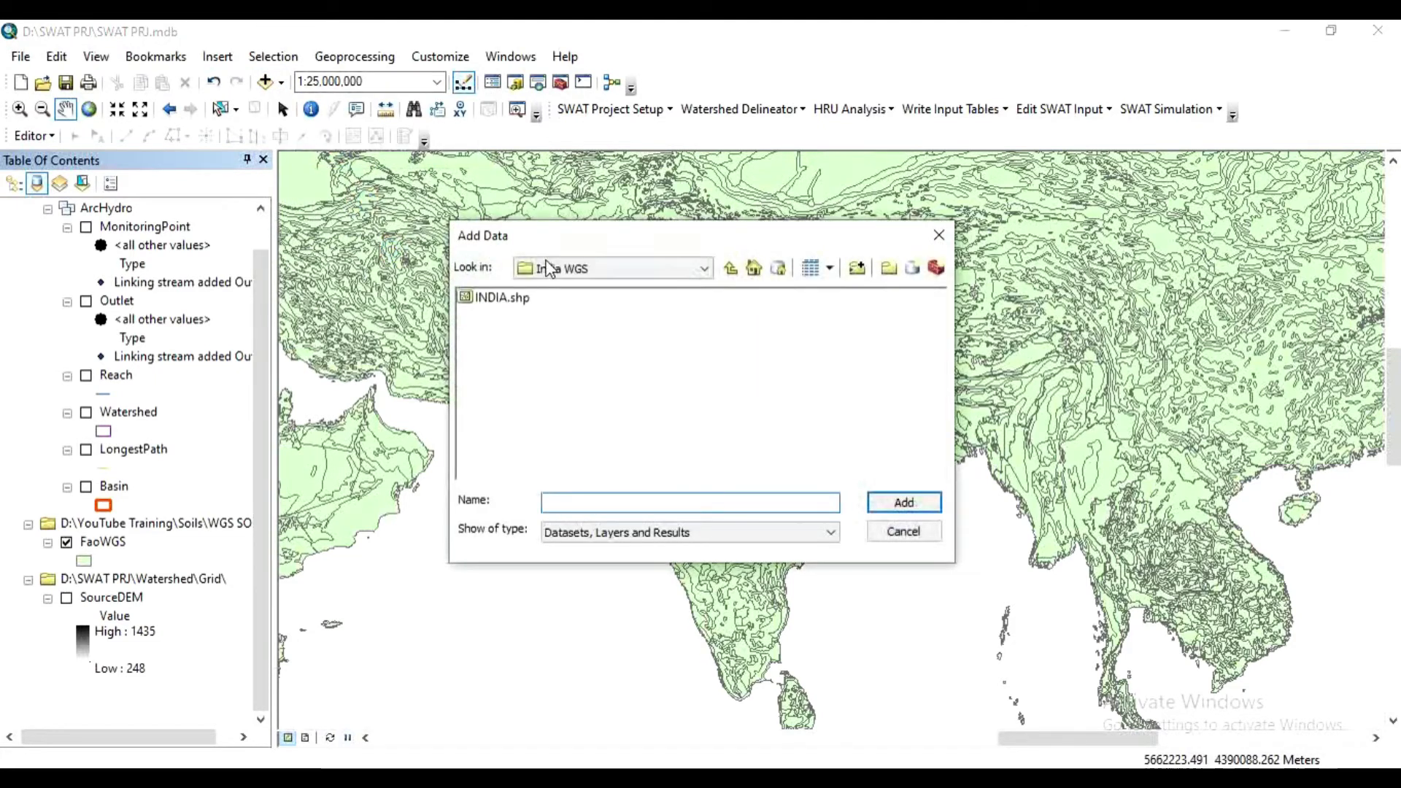
left_click(500, 299)
left_click(897, 504)
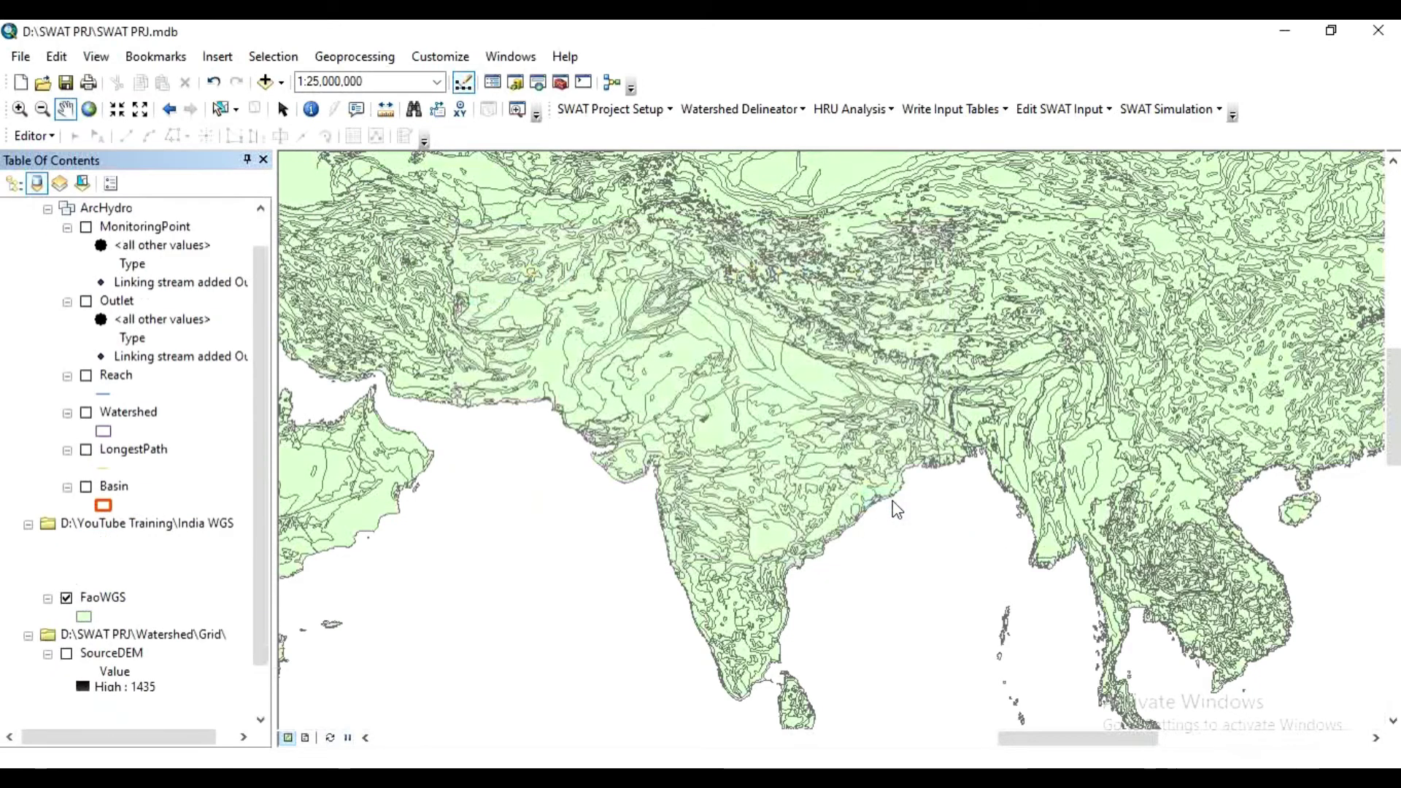
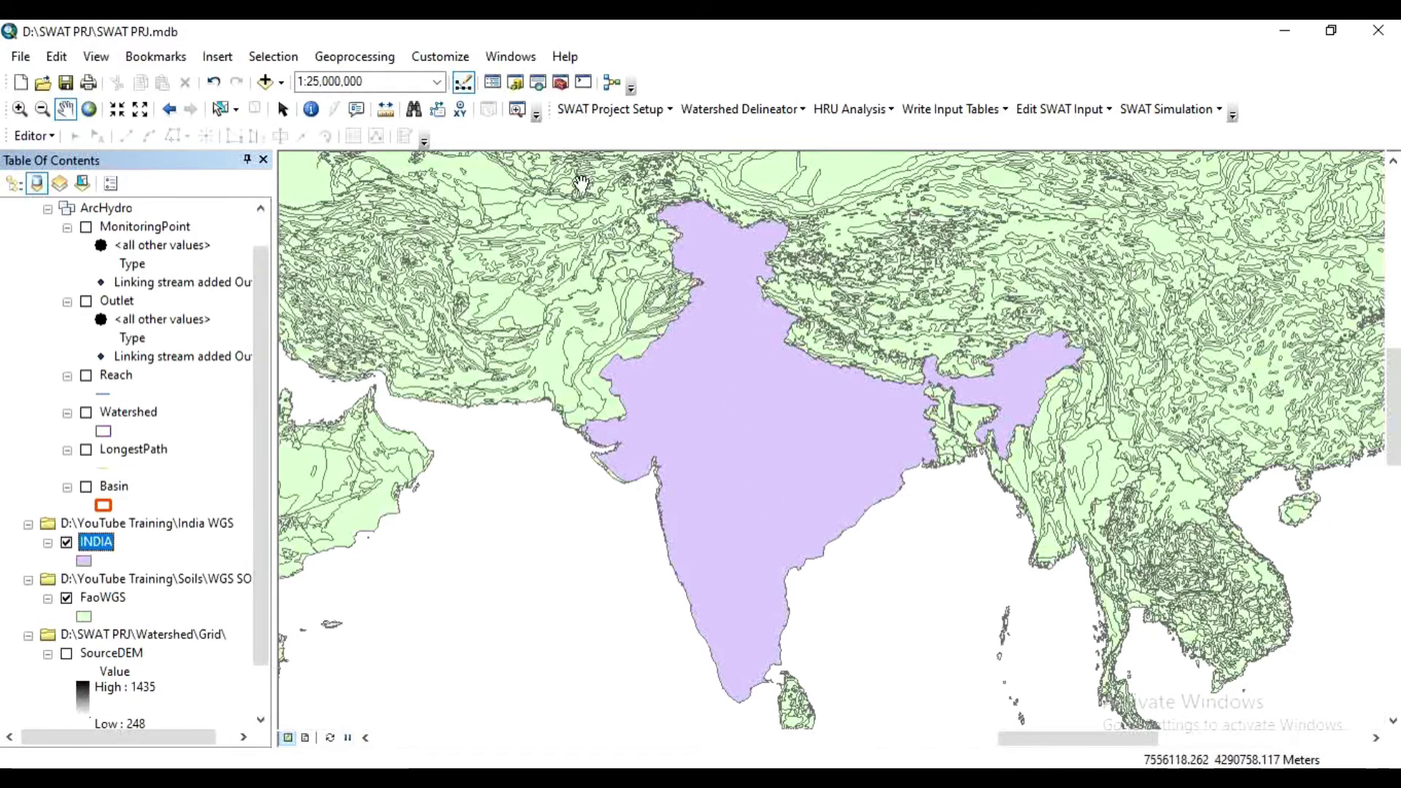
Set up the Clip analysis tool with FaoWGS as the input features and INDIA as the clip features.
left_click(560, 83)
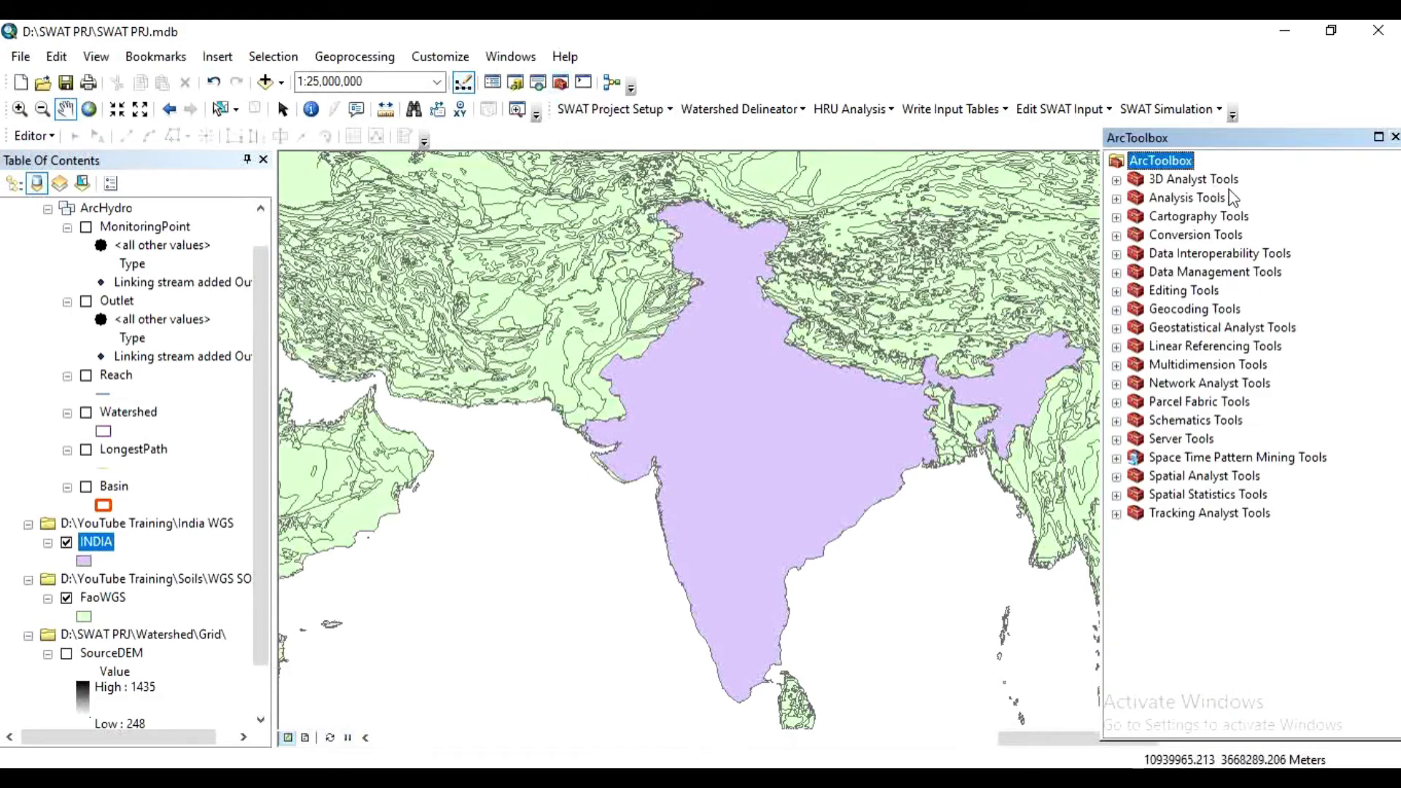
left_click(1117, 199)
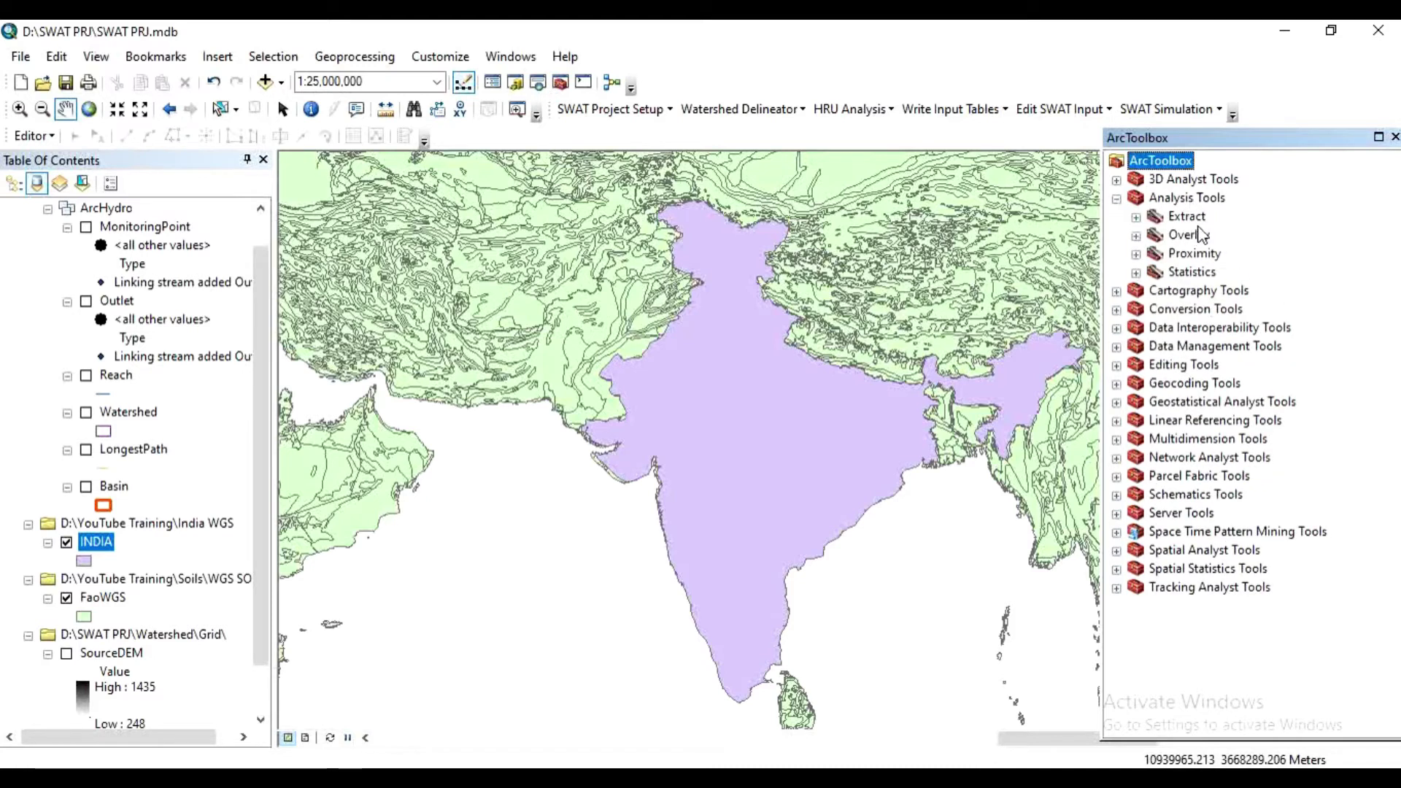
left_click(1136, 218)
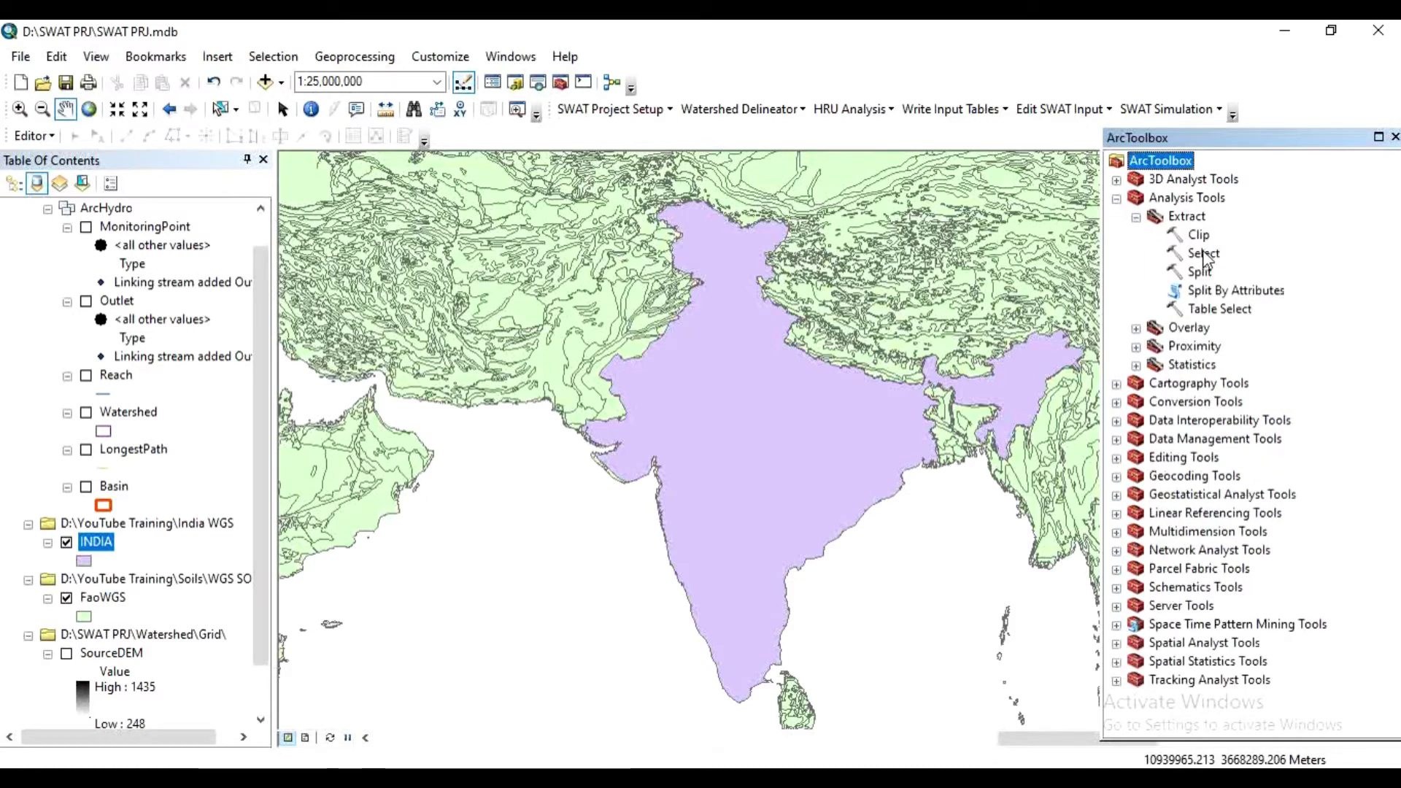
left_click(1198, 235)
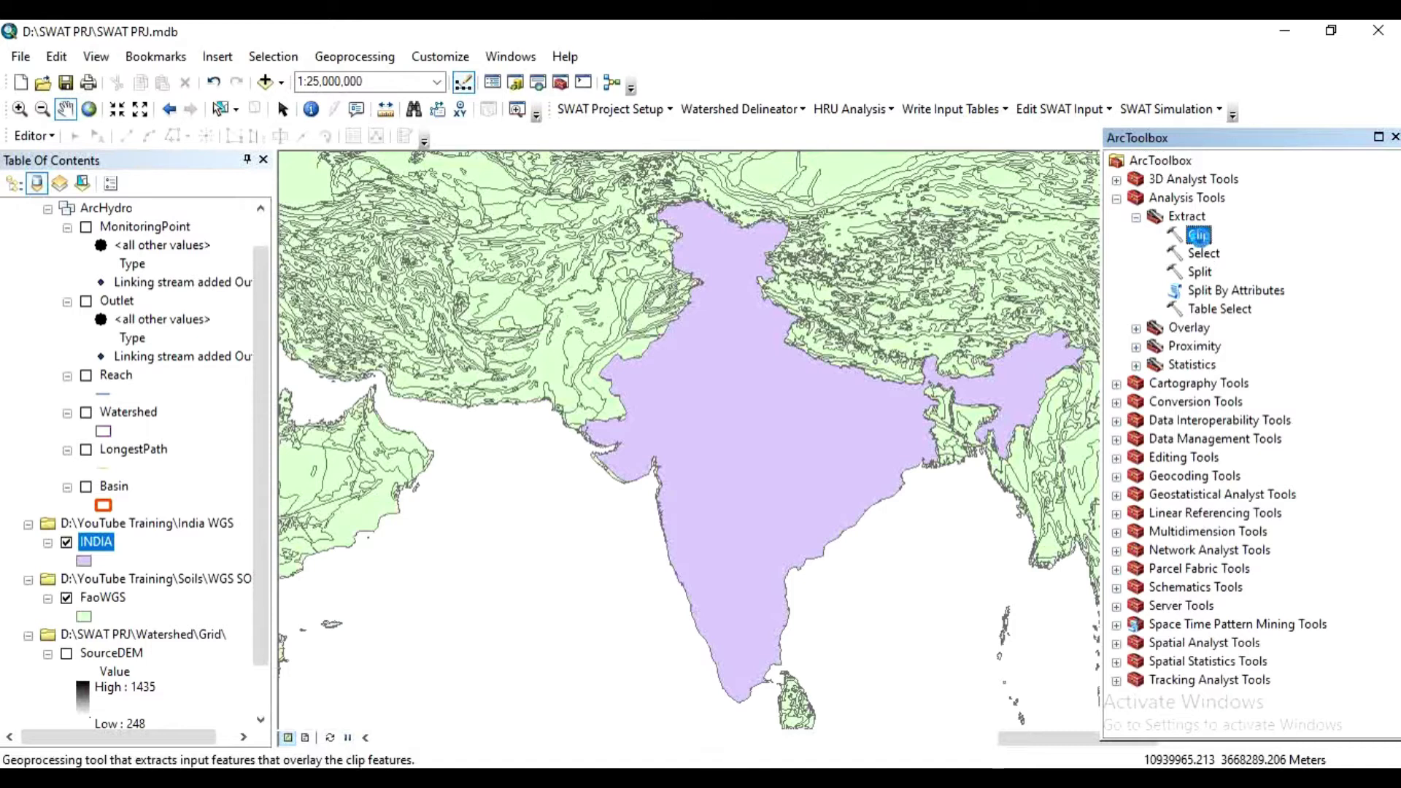
double_click(1198, 235)
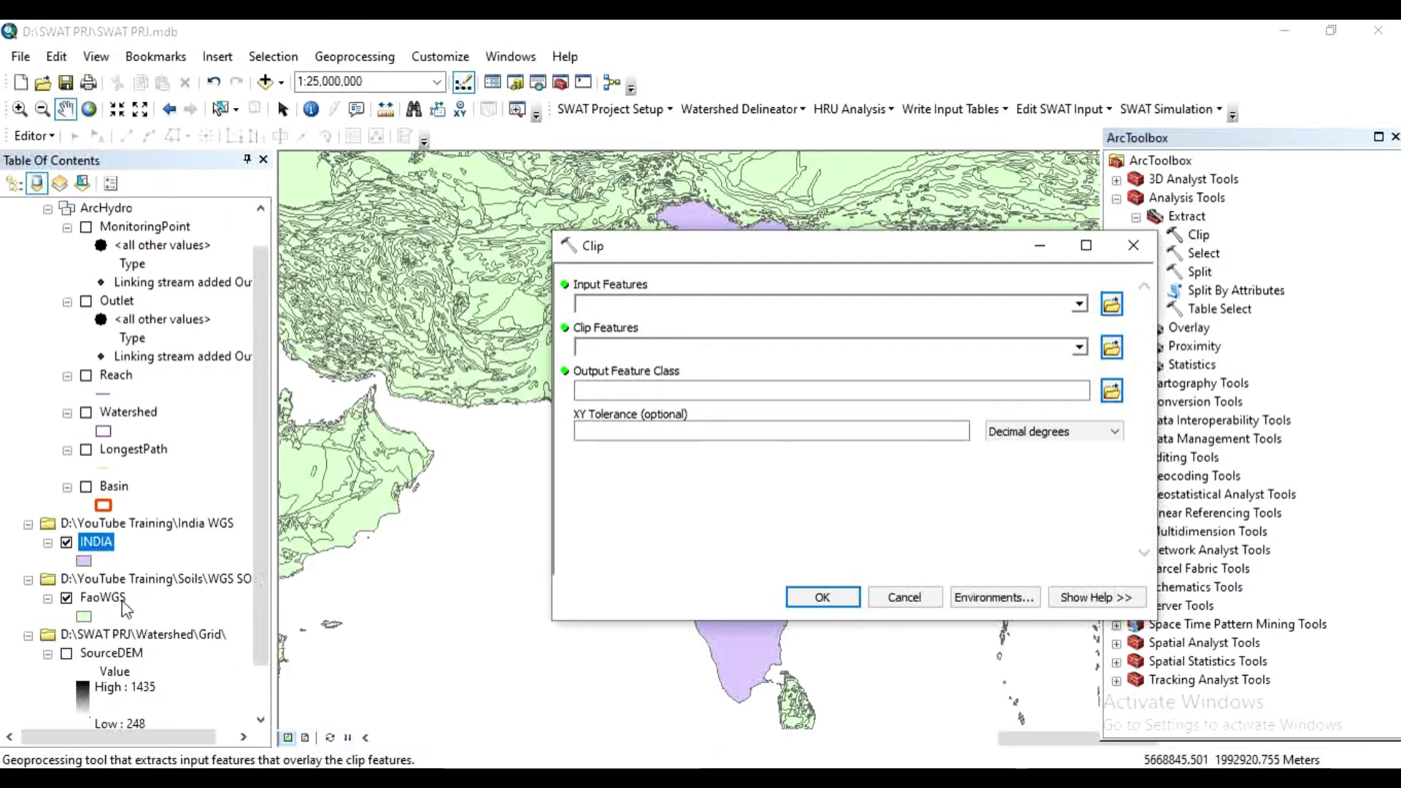
left_click(1079, 305)
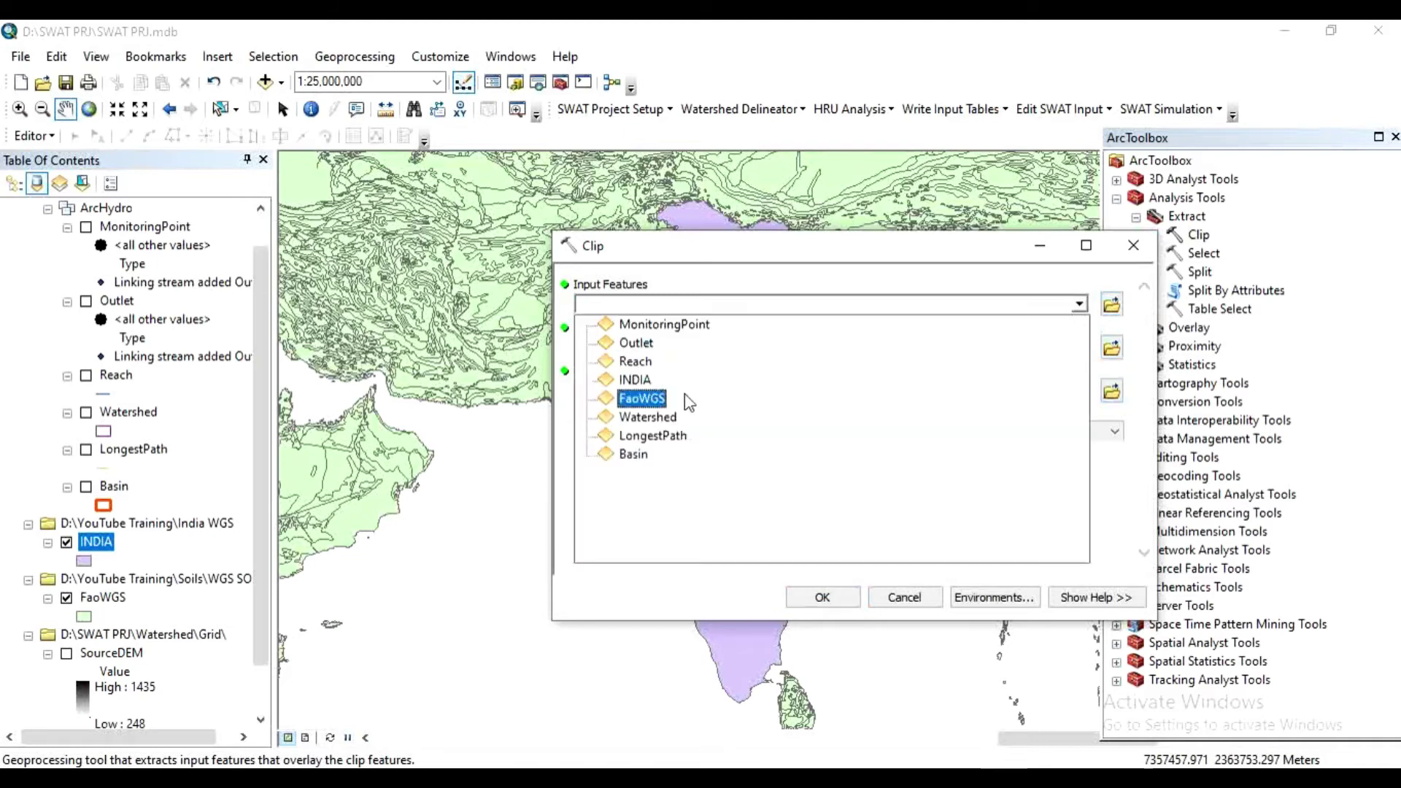
left_click(645, 398)
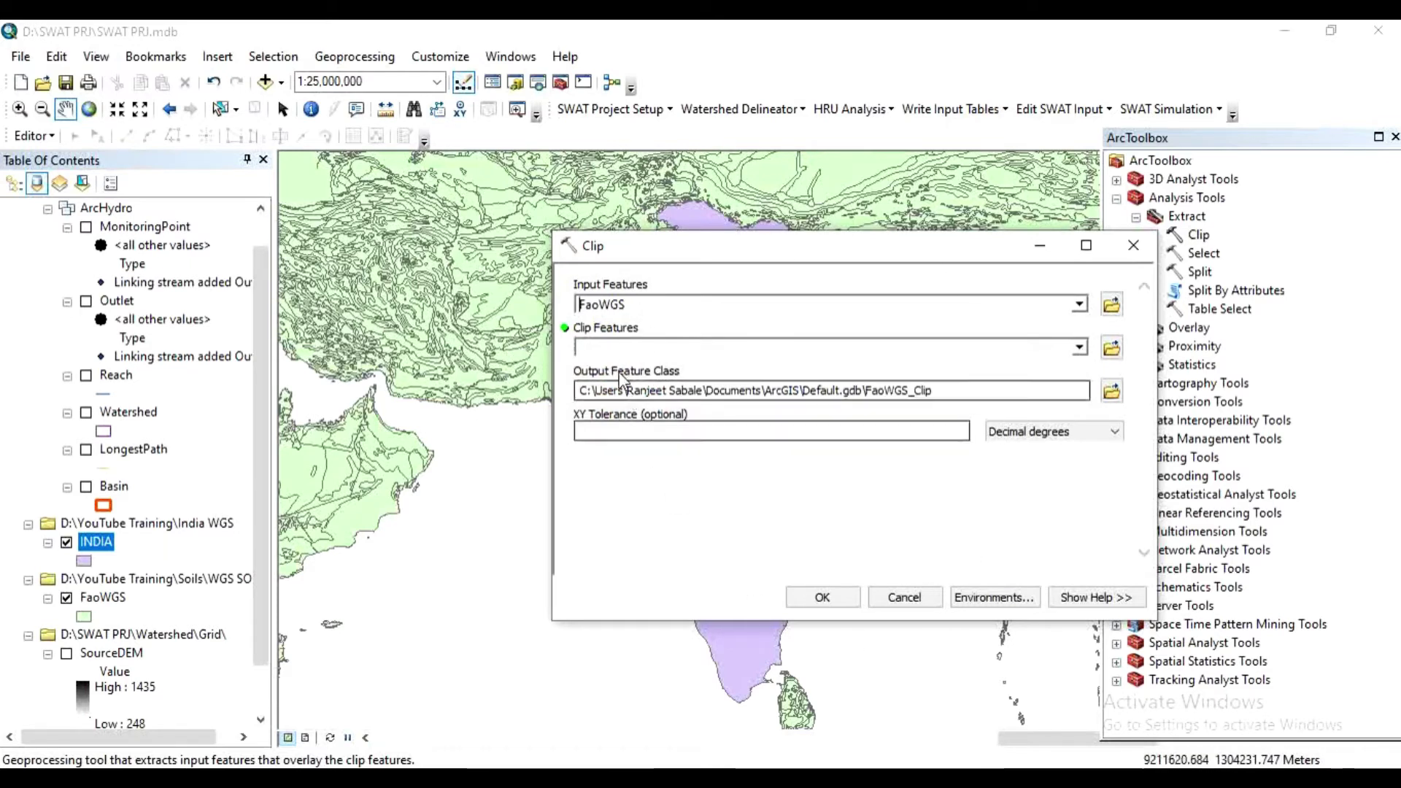
left_click(1079, 348)
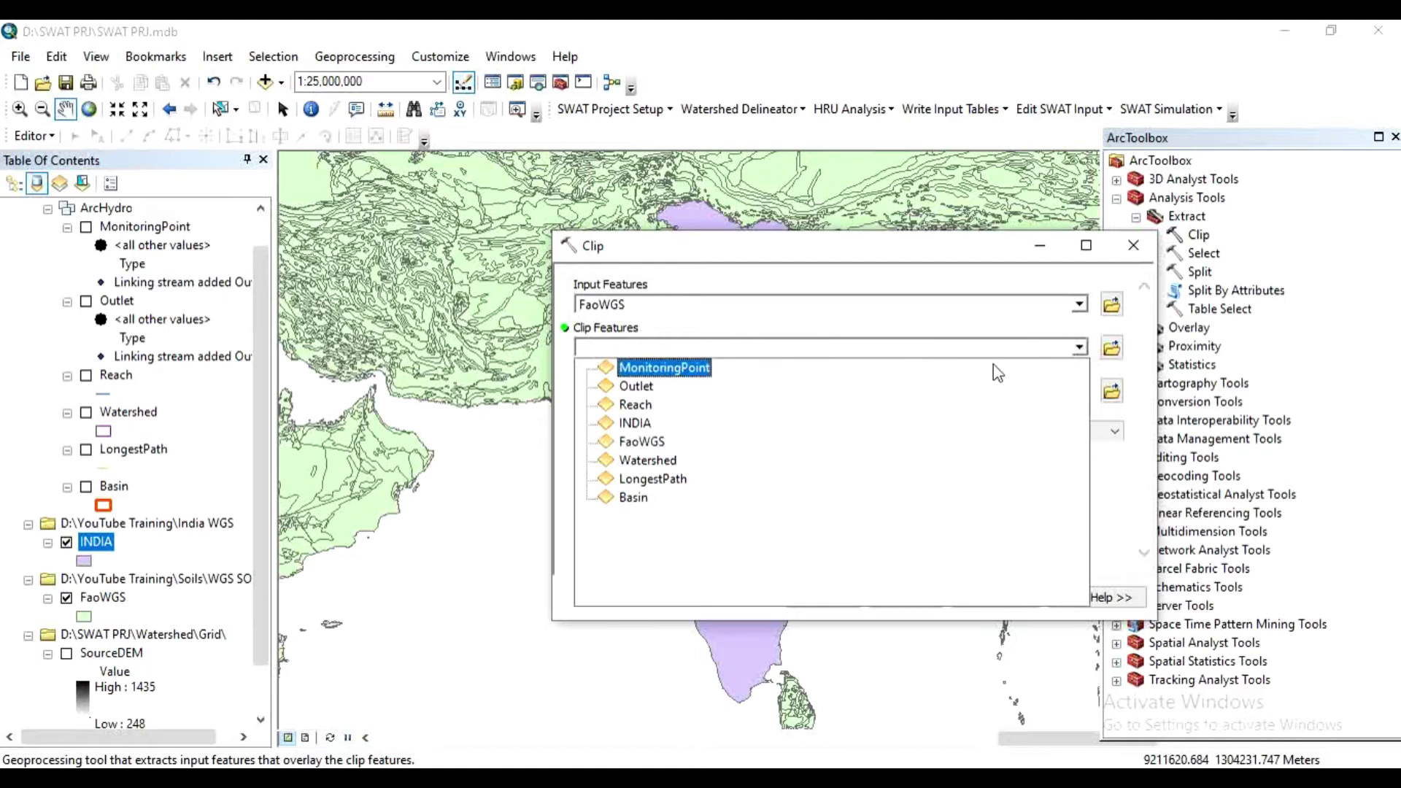
left_click(635, 424)
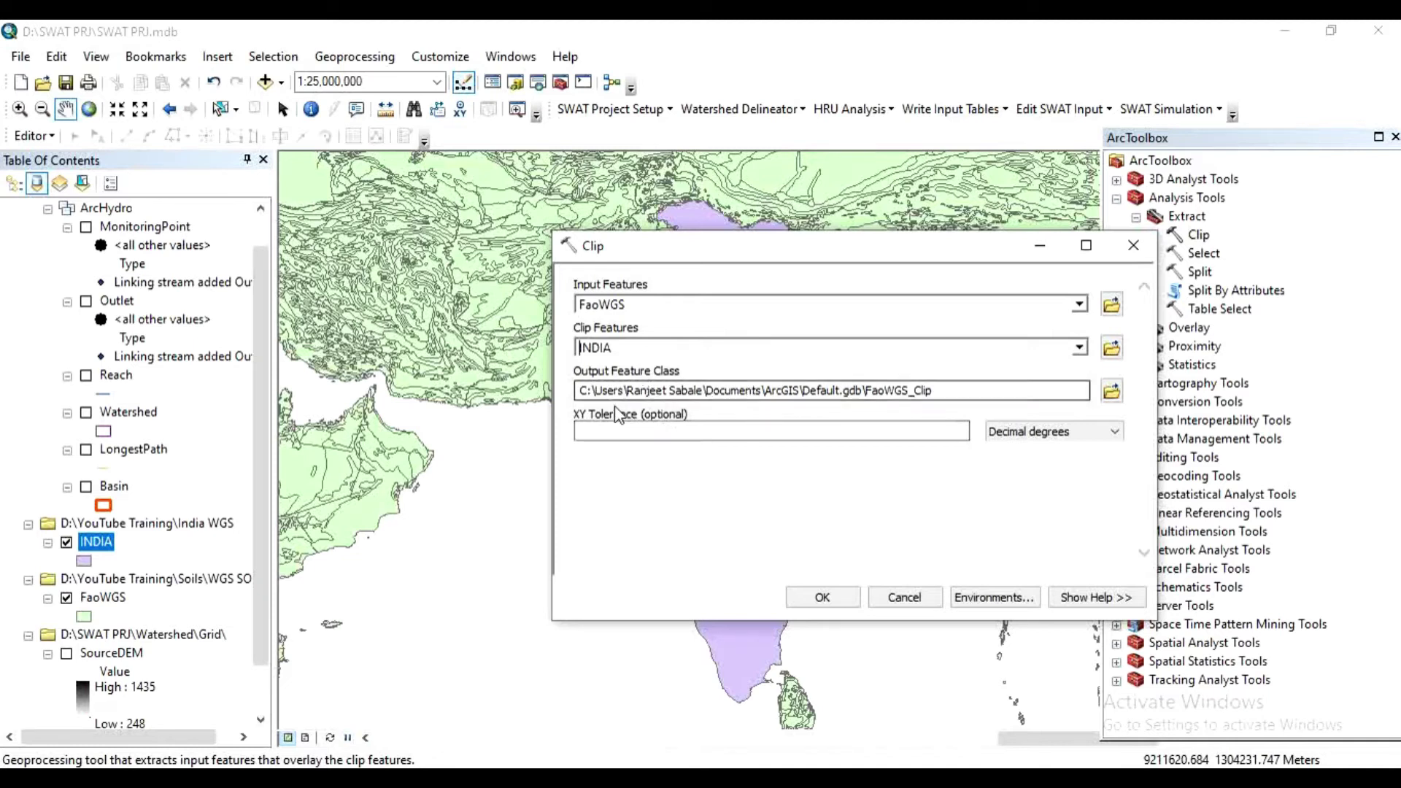
Create an India soils folder inside YouTube Training\Soils and open it as the clip's output location.
left_click(1111, 391)
double_click(687, 440)
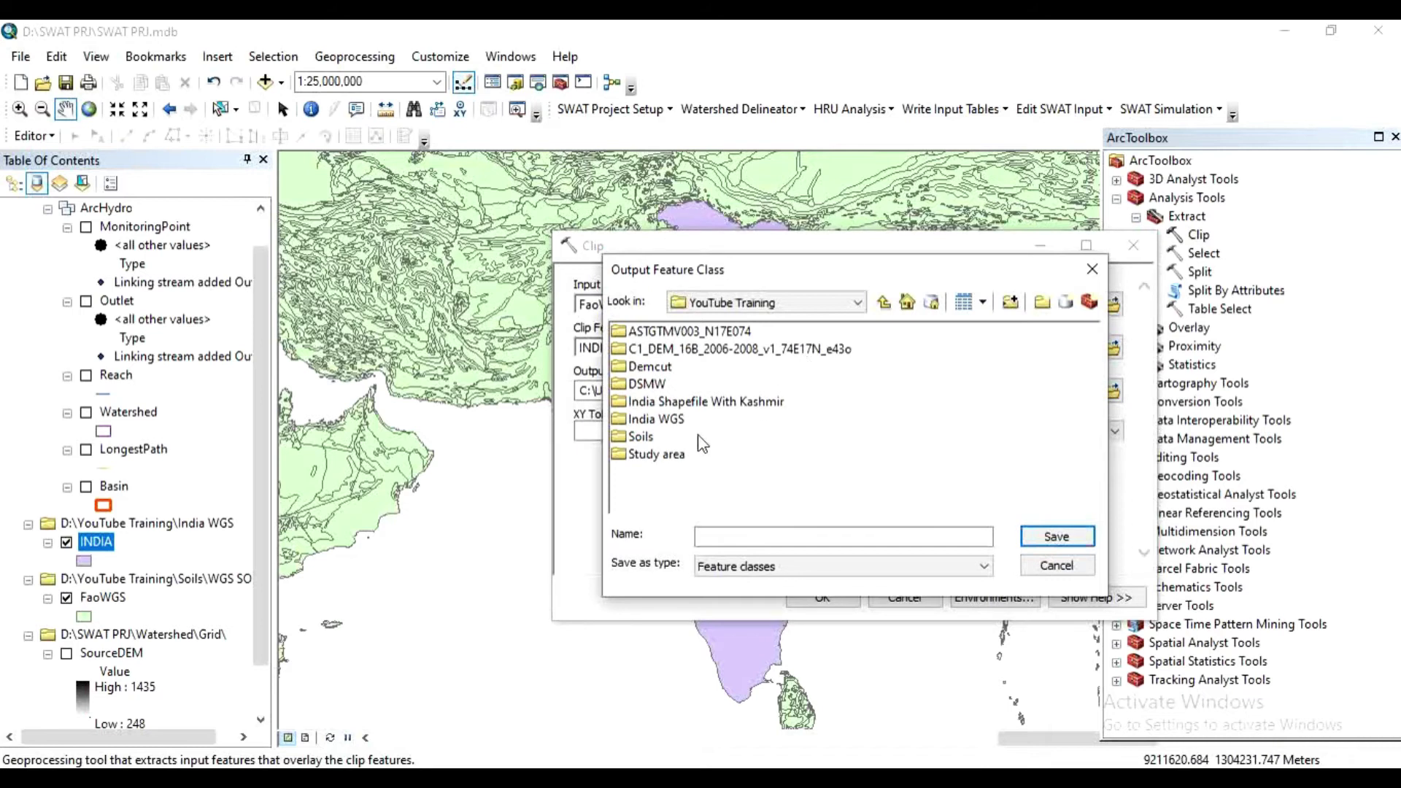
double_click(642, 438)
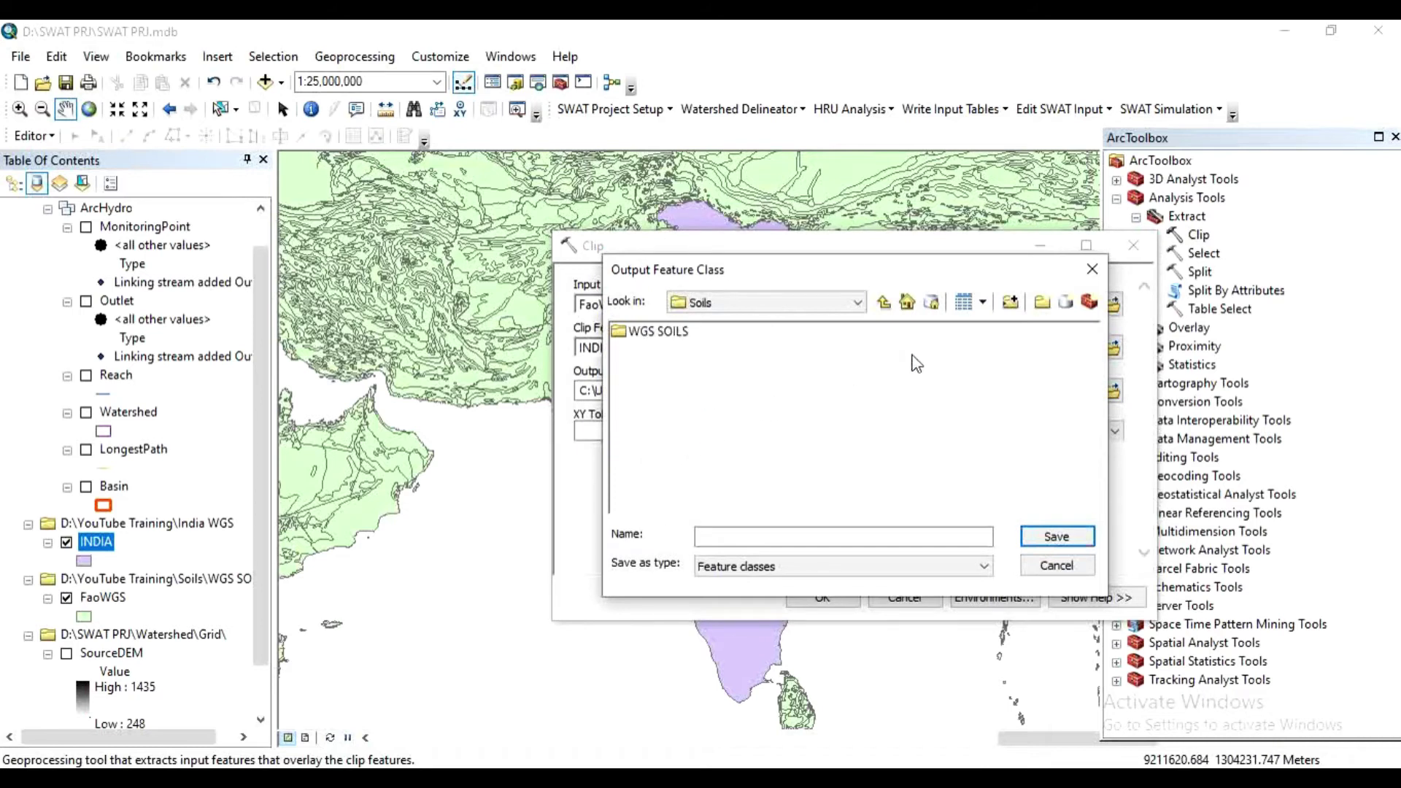
left_click(1042, 303)
type("India soils")
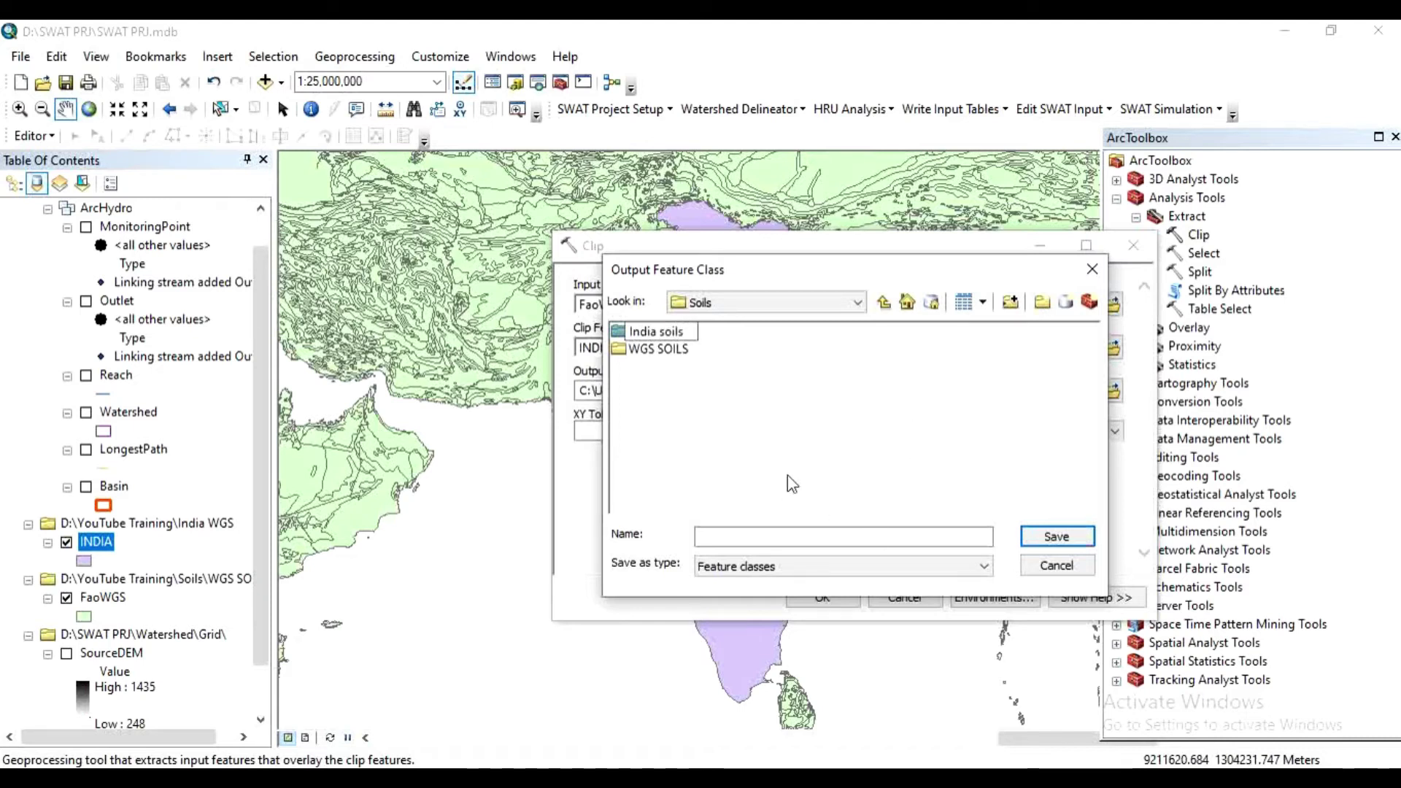
left_click(751, 406)
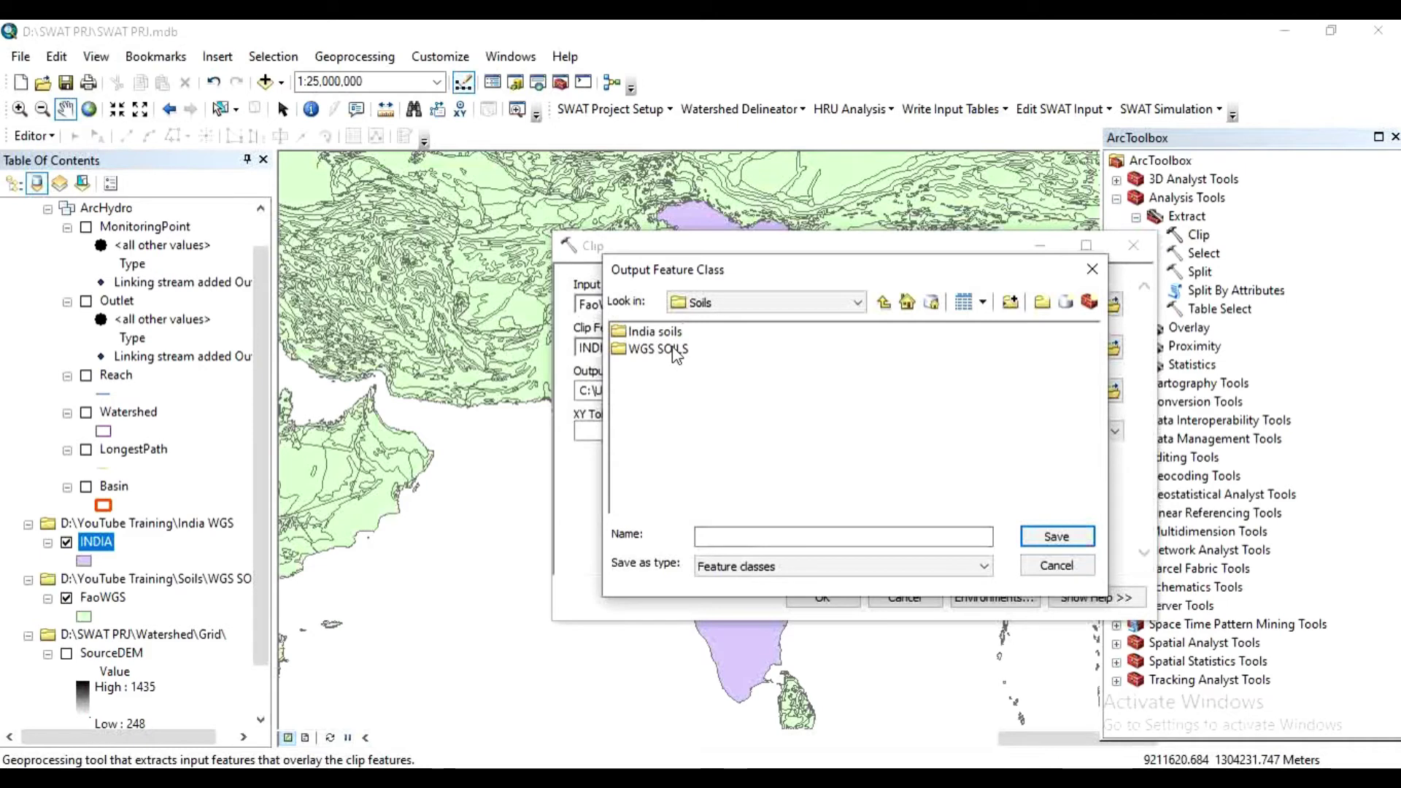
double_click(655, 332)
Name the clip output Indiasoil.shp, save the output path and run the Clip tool.
left_click(743, 537)
type("Indiasoils")
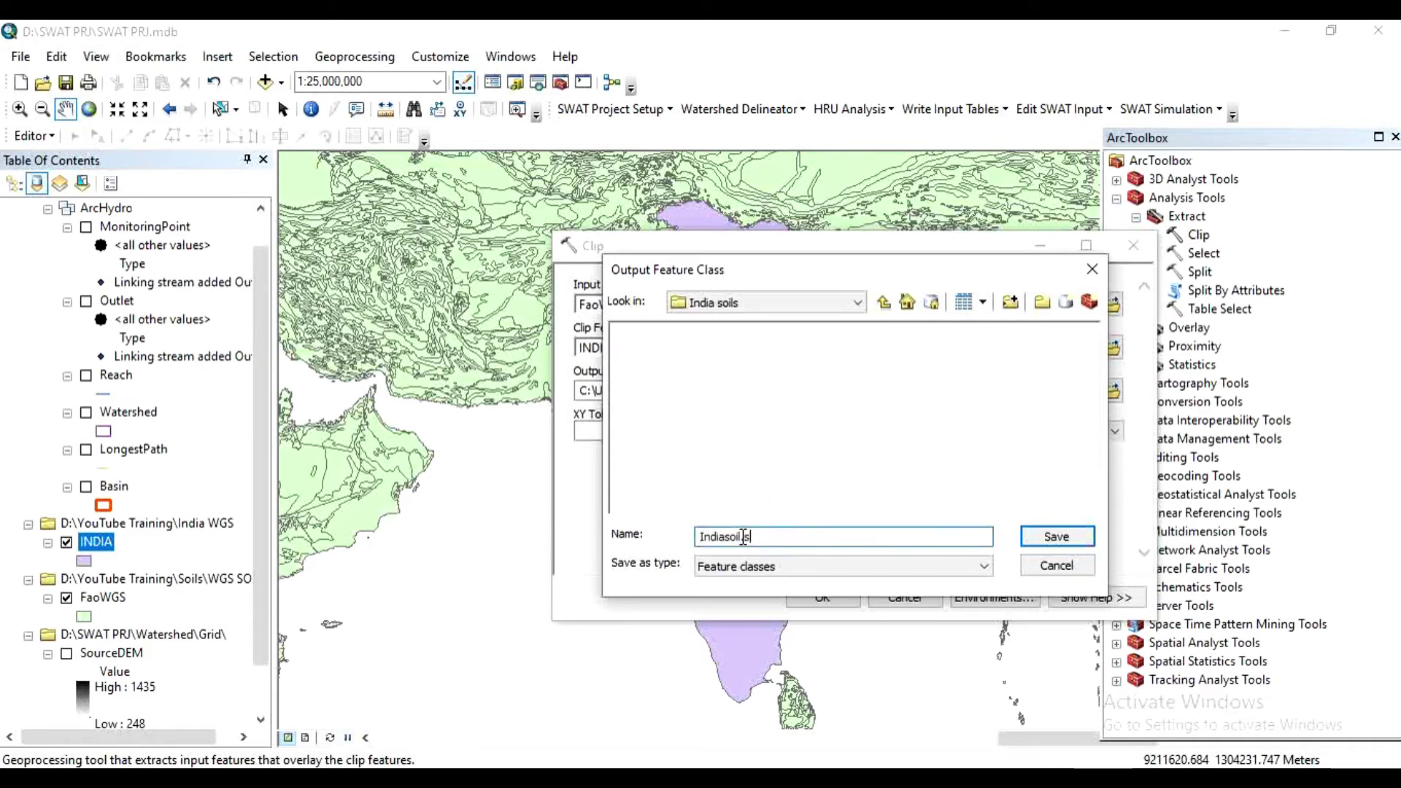
left_click(778, 563)
left_click(778, 562)
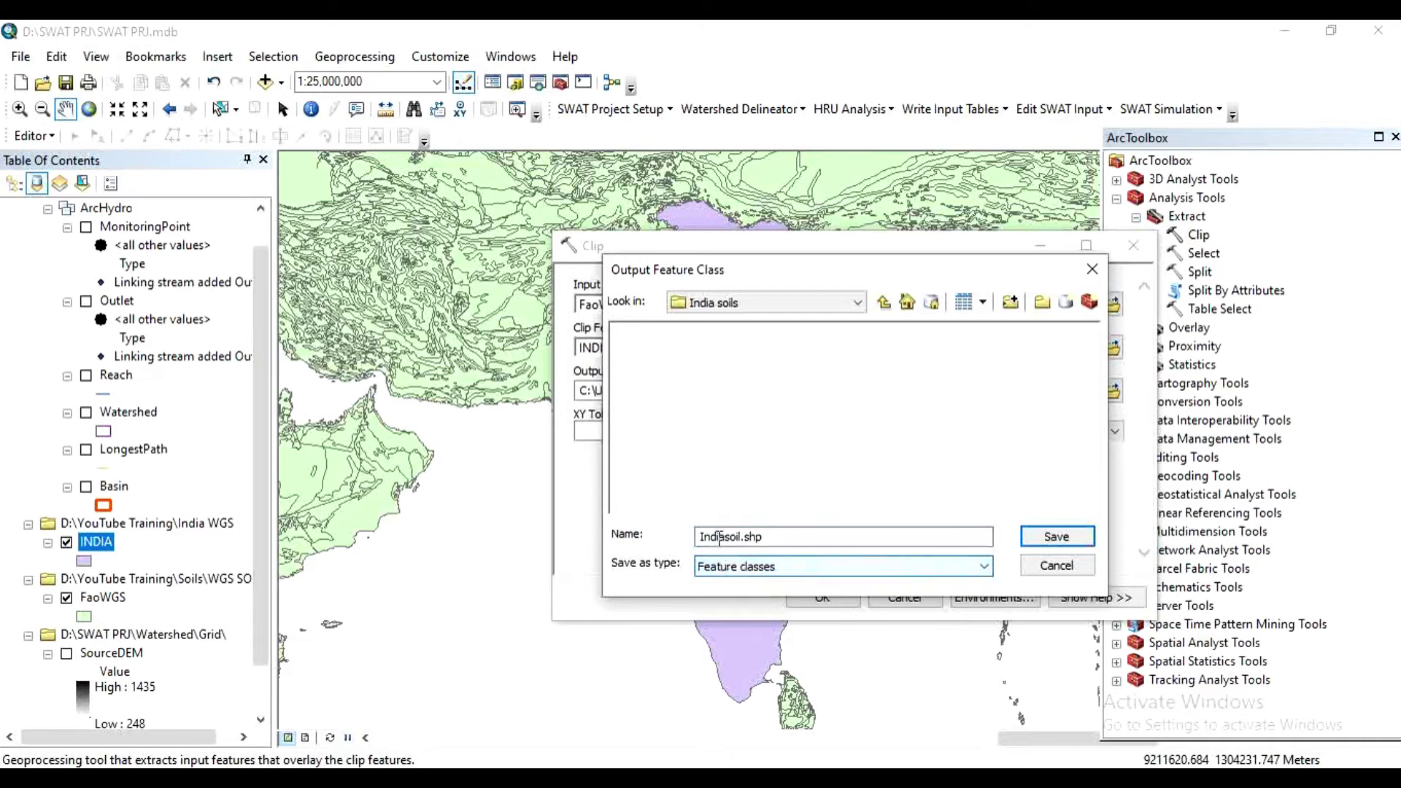
left_click(1057, 537)
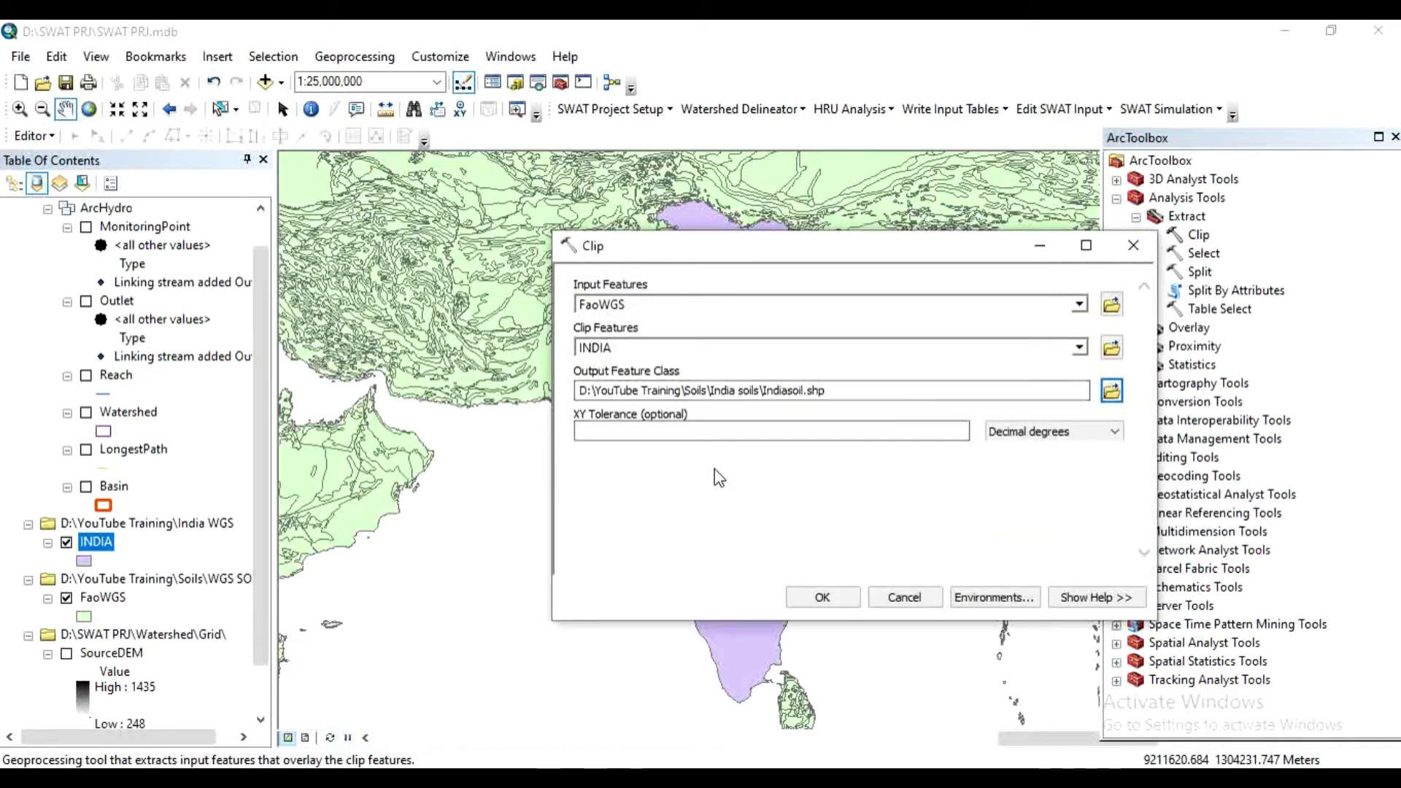
left_click(836, 601)
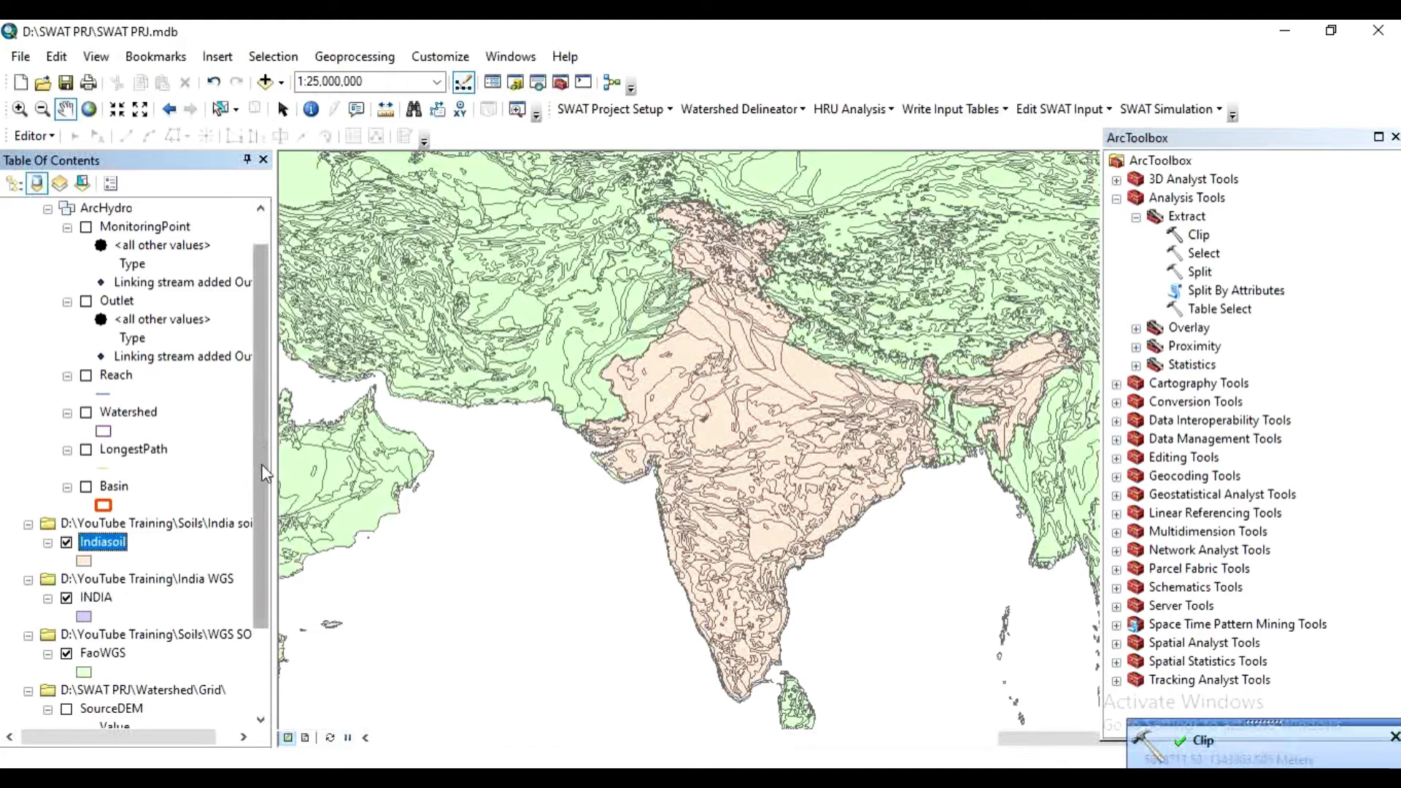
Turn off the FaoWGS and INDIA layers to view only the clipped Indiasoil layer.
left_click_drag(263, 516, 263, 535)
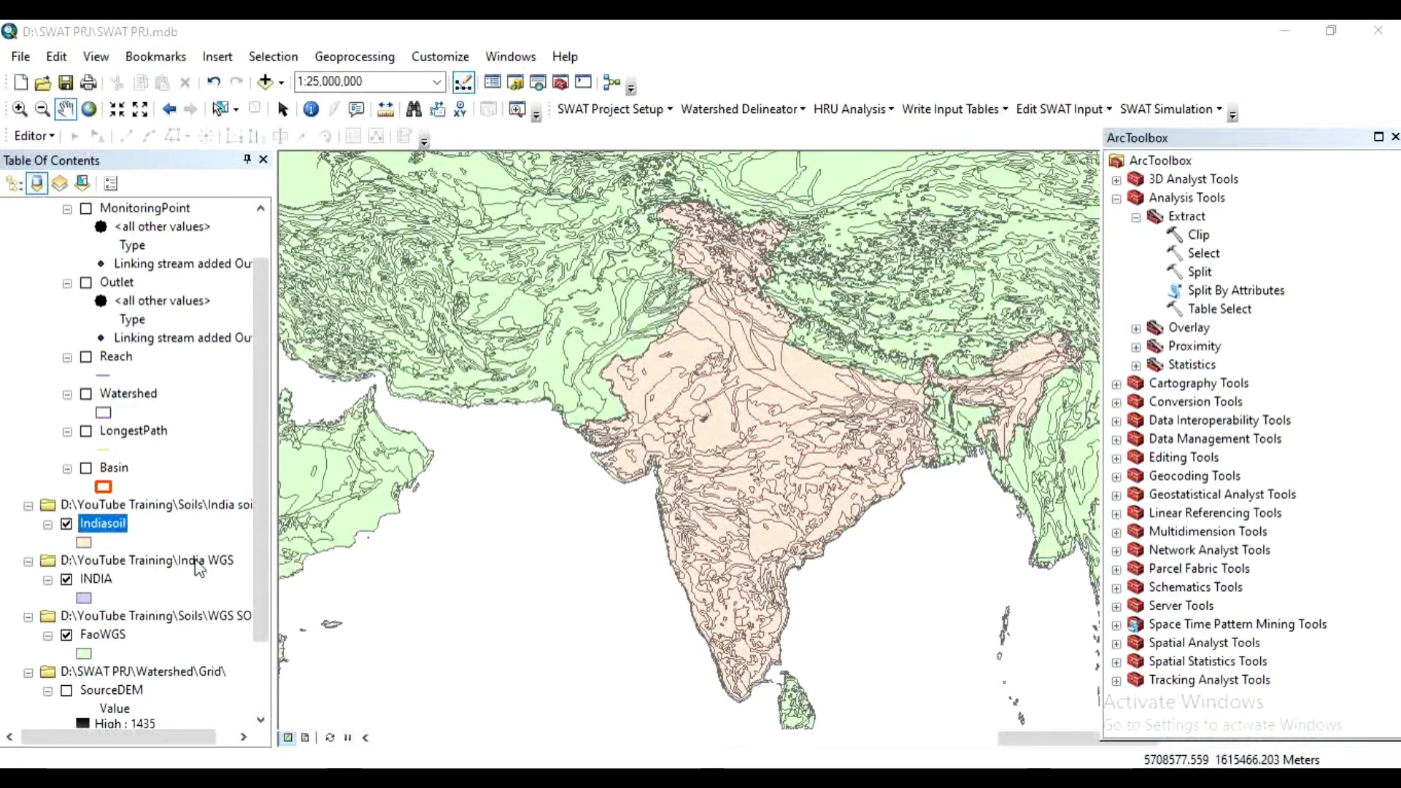
left_click(66, 635)
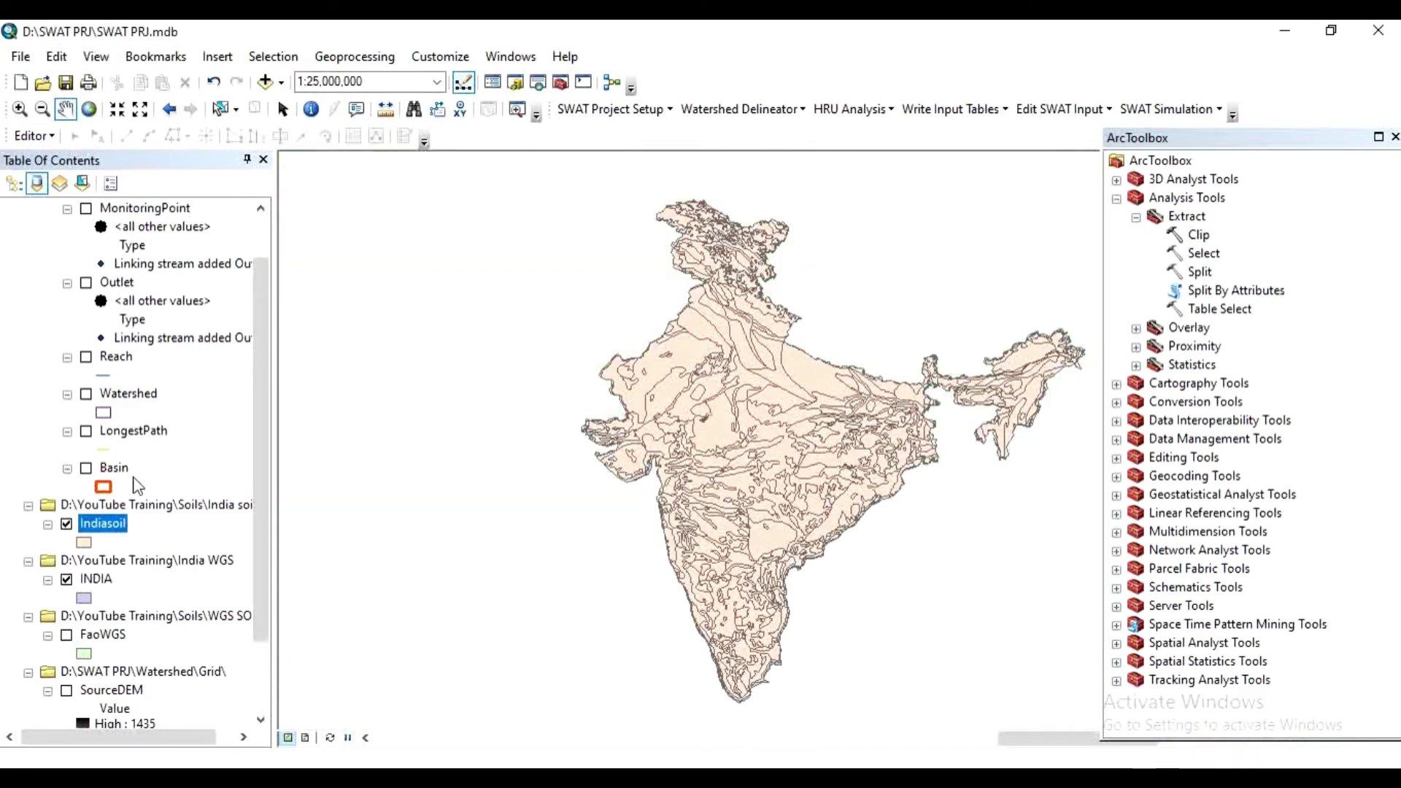
left_click(66, 579)
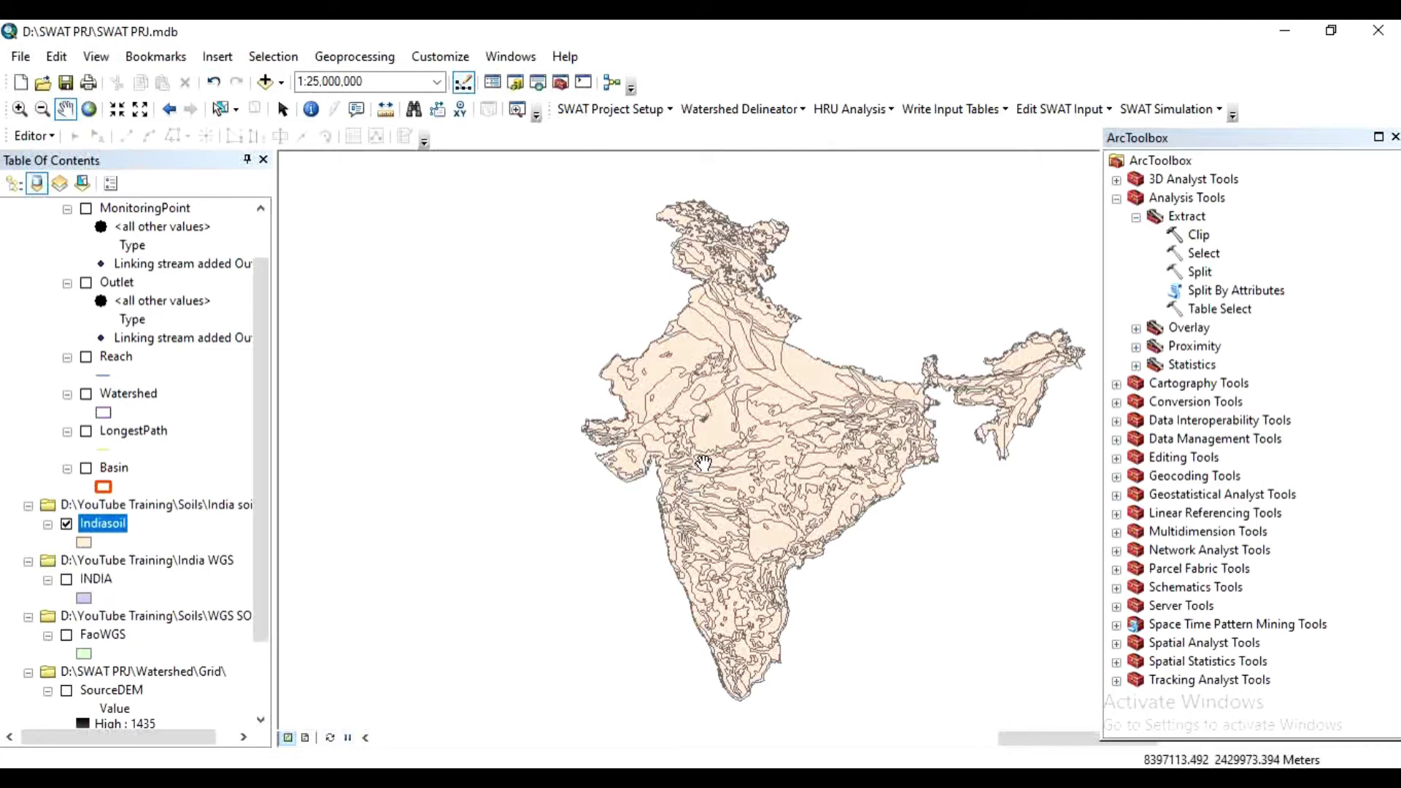
left_click_drag(802, 432, 693, 435)
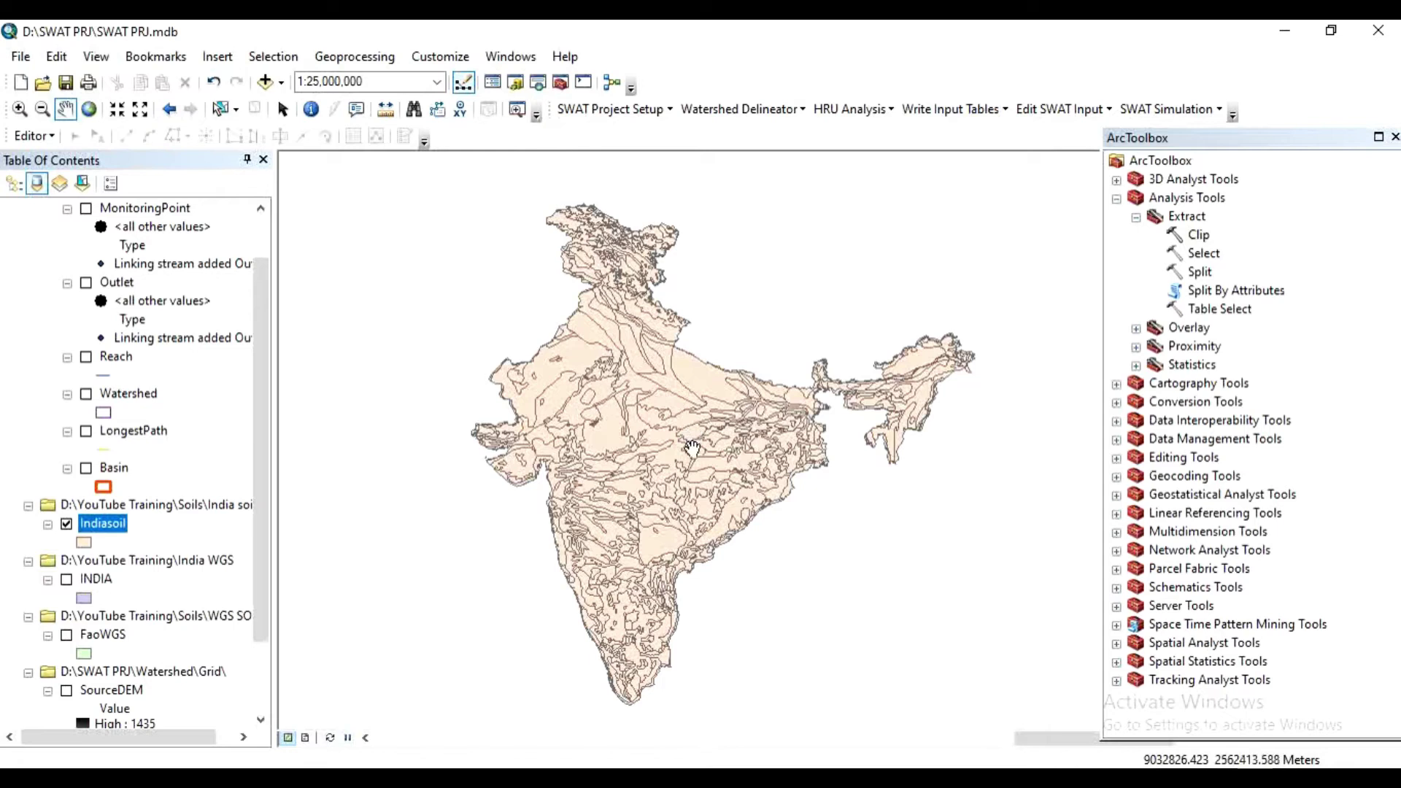
left_click_drag(659, 477, 684, 466)
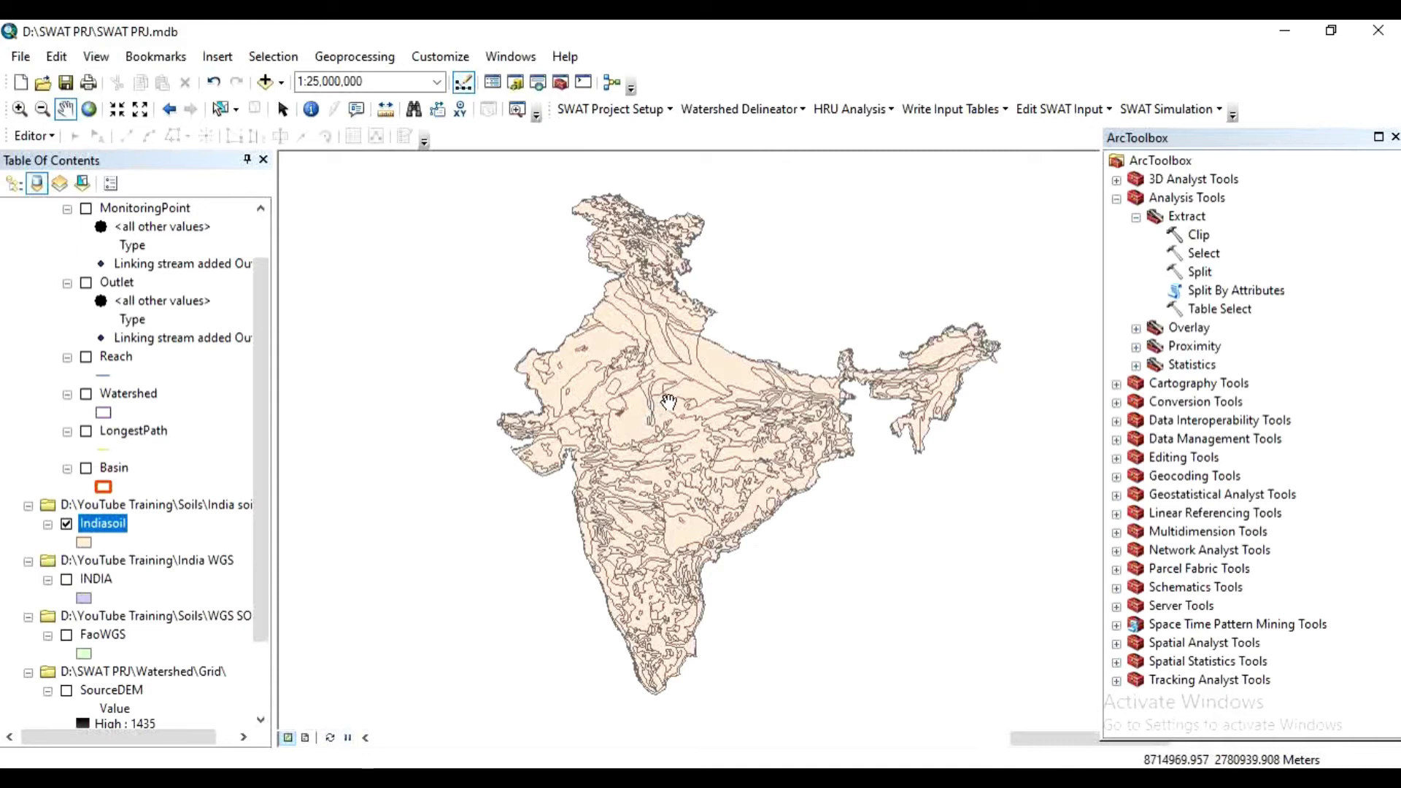
left_click_drag(668, 402, 679, 409)
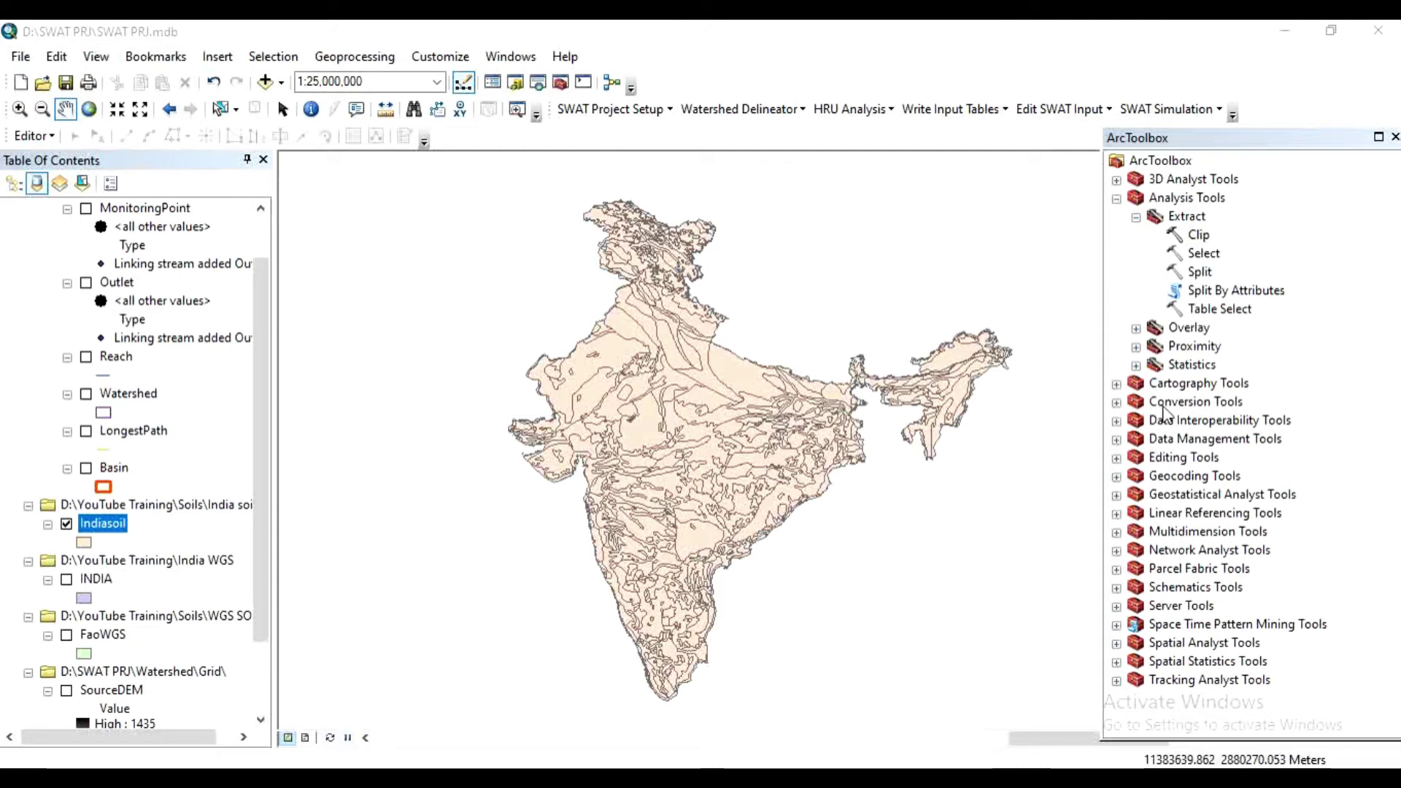
Open the Polygon to Raster conversion tool.
double_click(1132, 407)
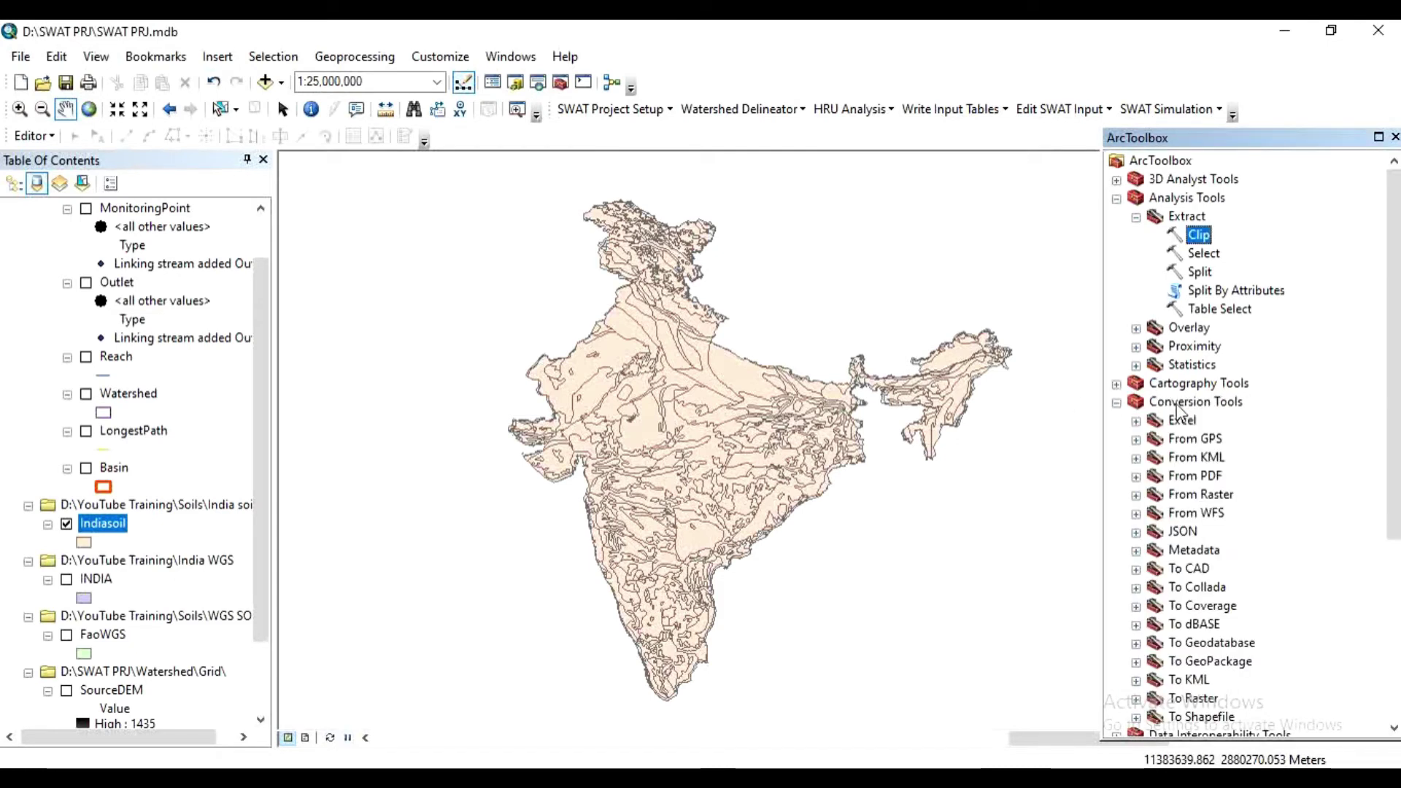
scroll(1204, 544, "down", 3)
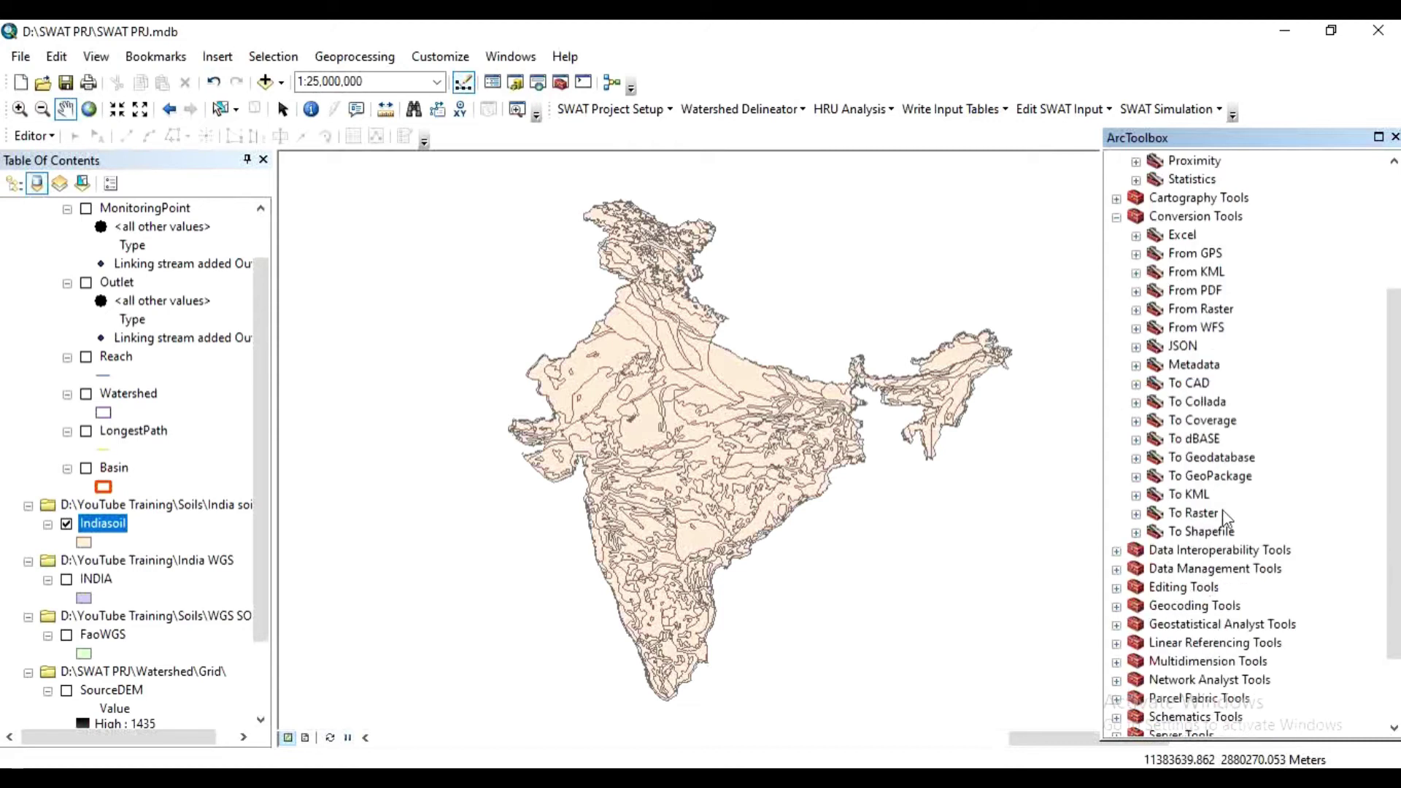
left_click(1137, 514)
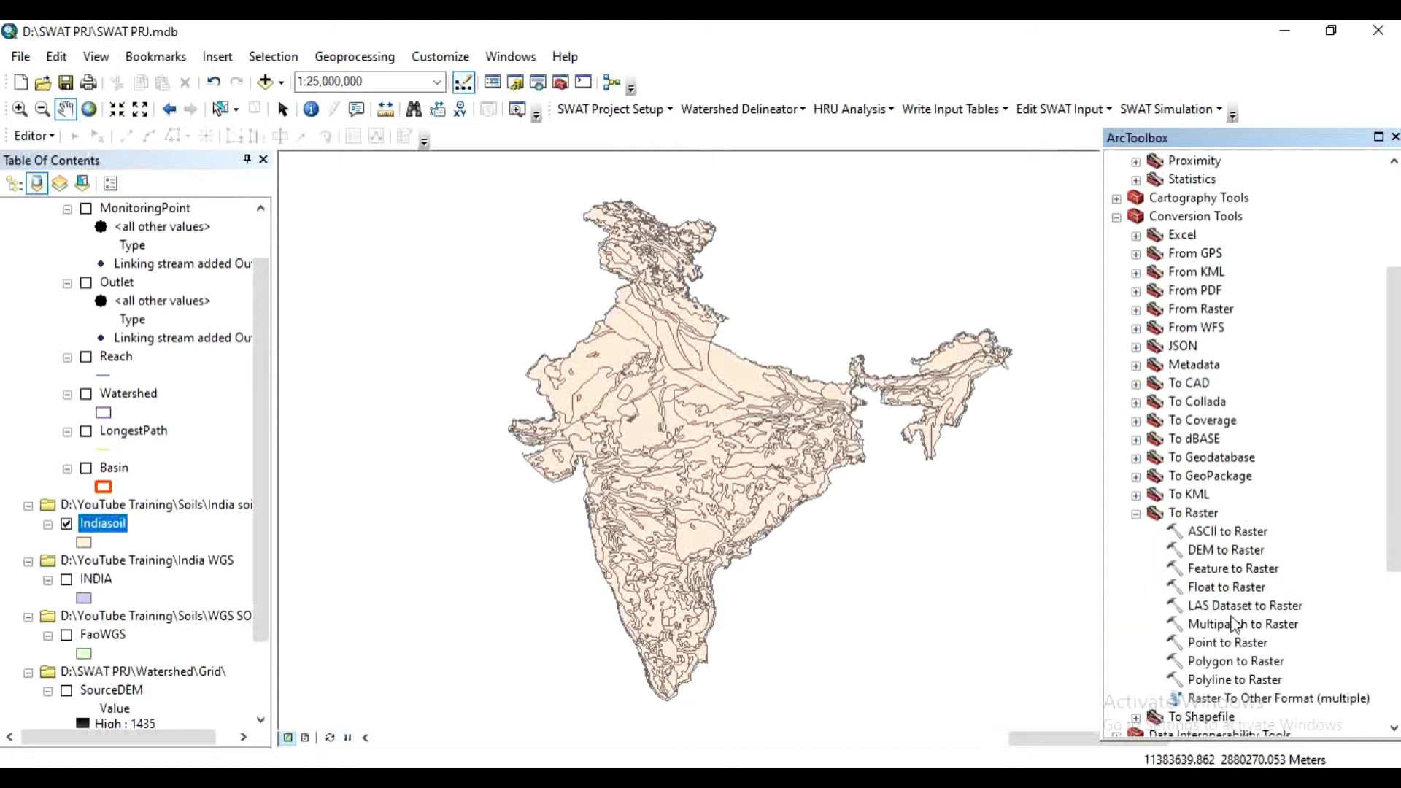
double_click(1253, 663)
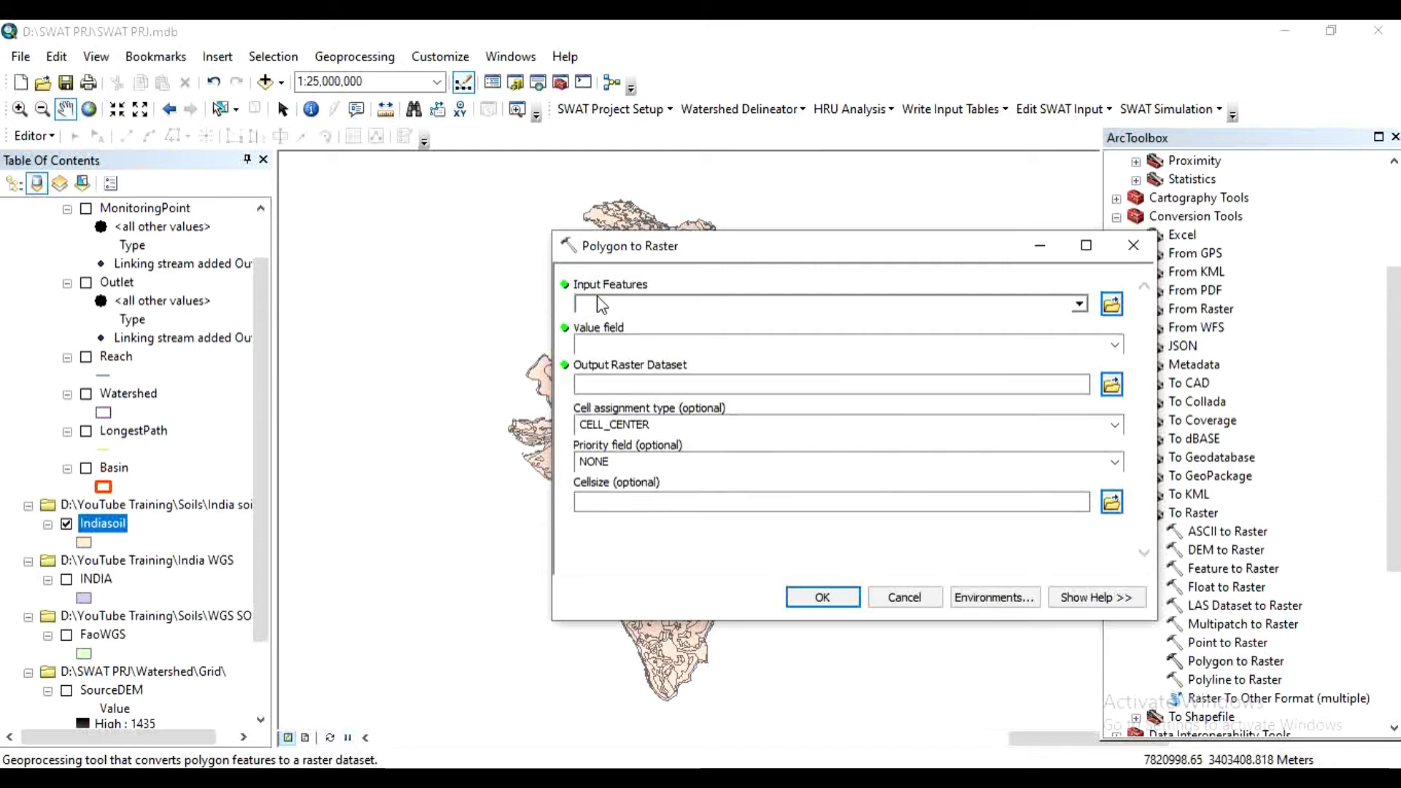
Examine the fields in the Indiasoil layer's attribute table and close it.
right_click(103, 522)
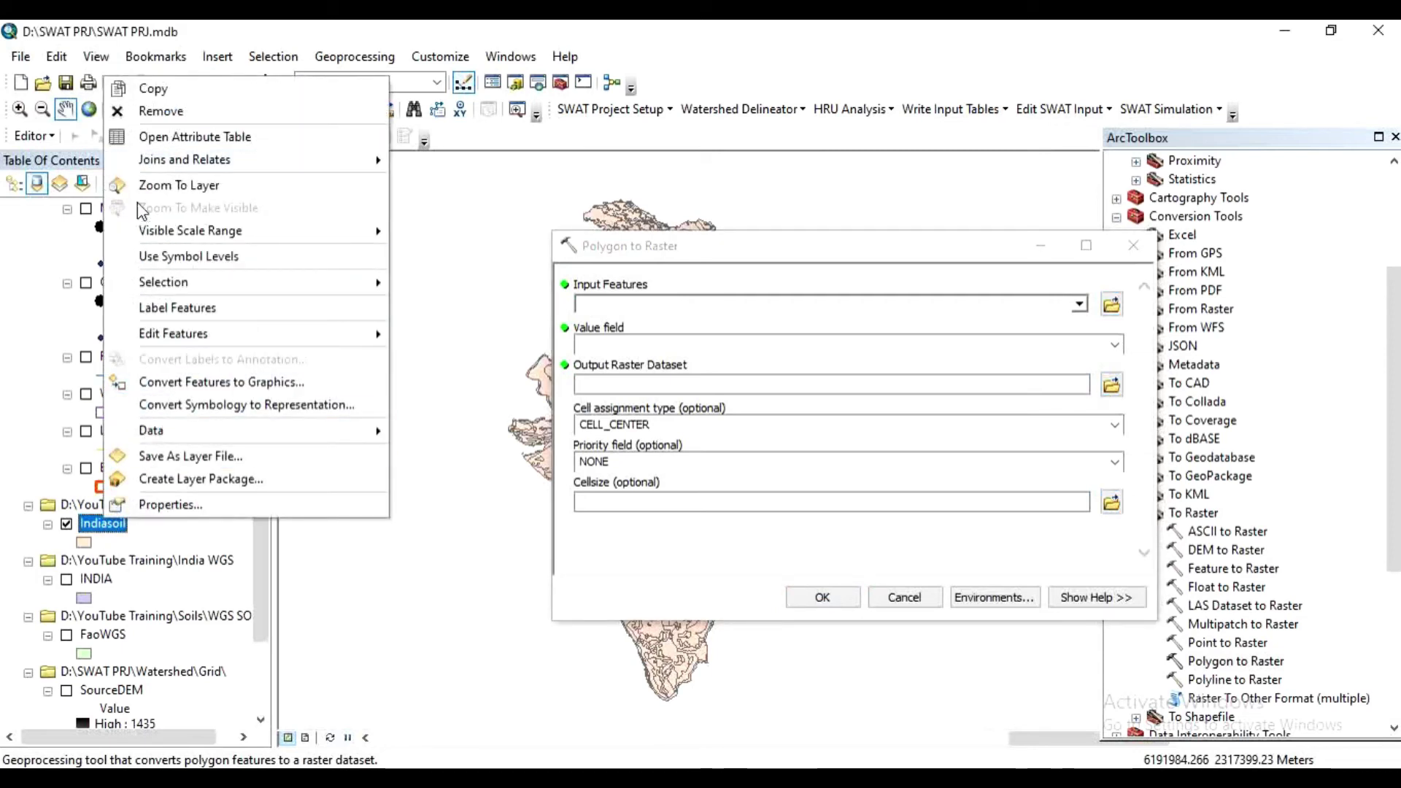
left_click(195, 136)
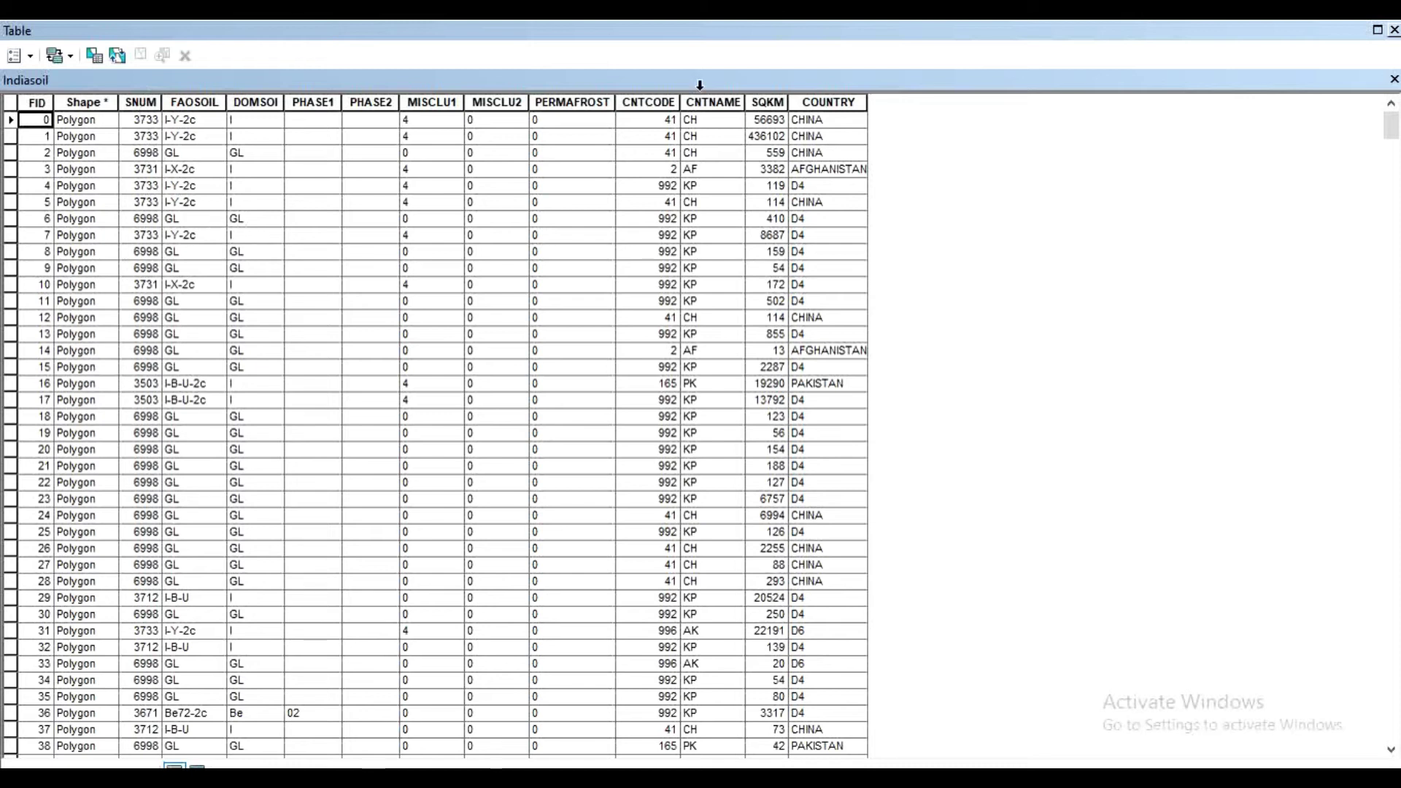
left_click(1395, 30)
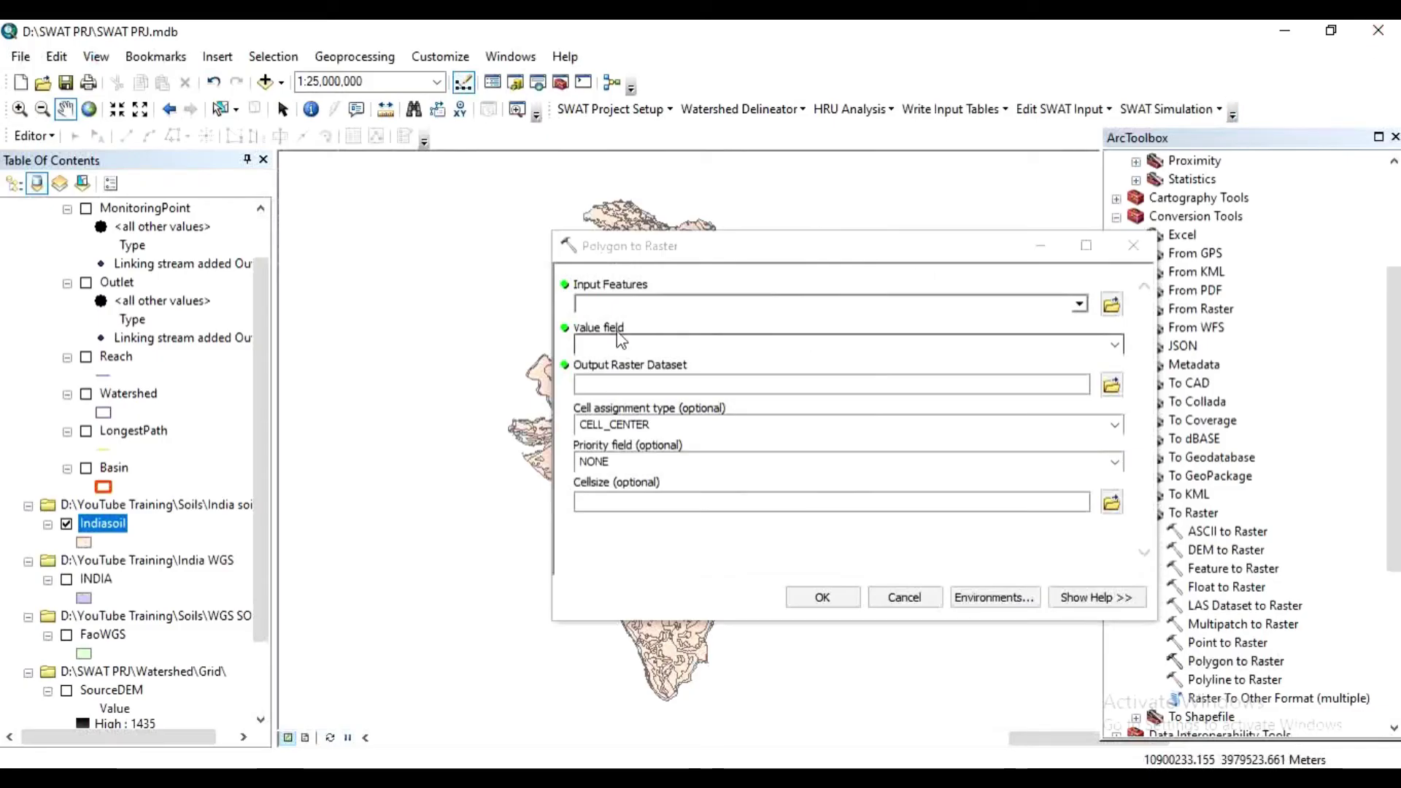
Set Indiasoil as the input features and SNUM as the value field for the raster conversion.
left_click(1079, 305)
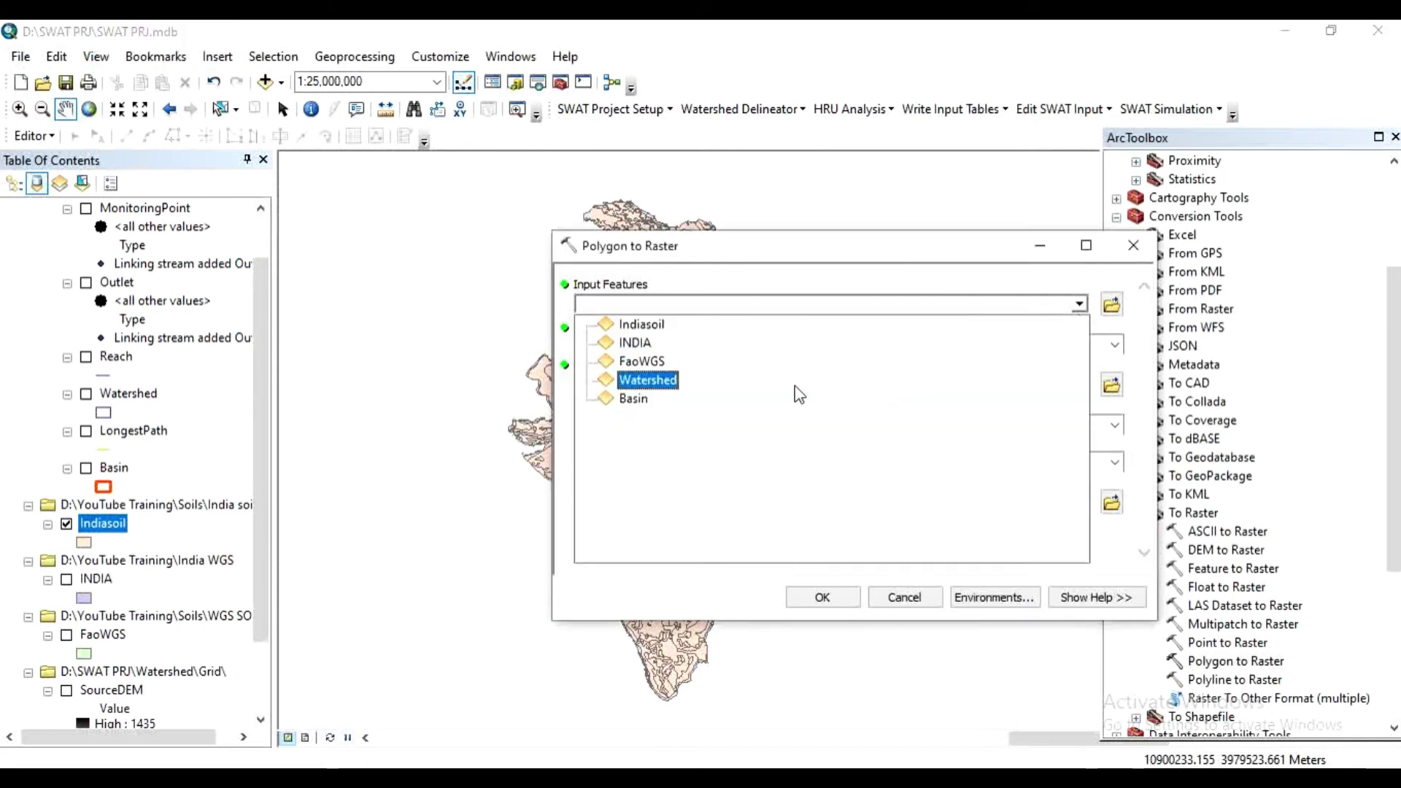
left_click(646, 325)
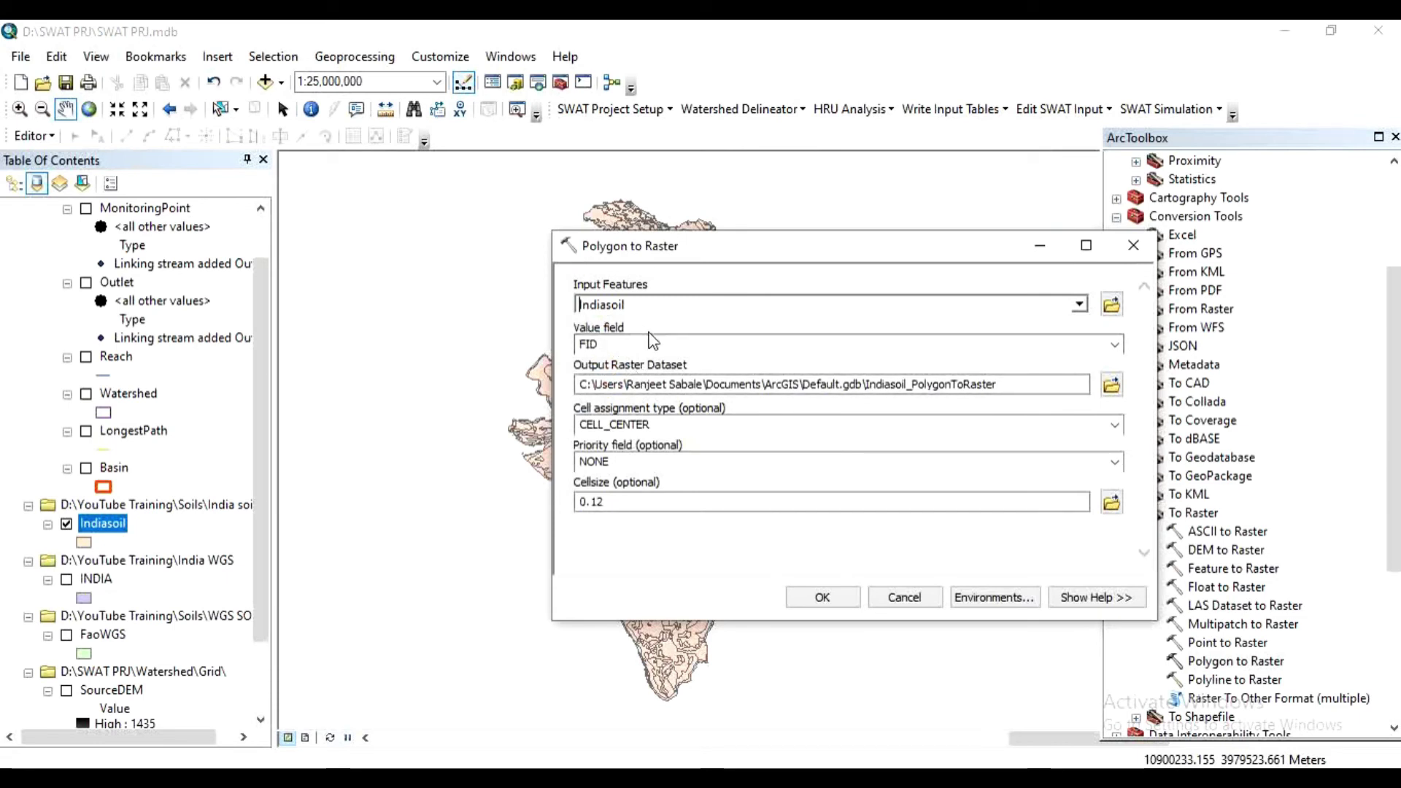
left_click(1114, 344)
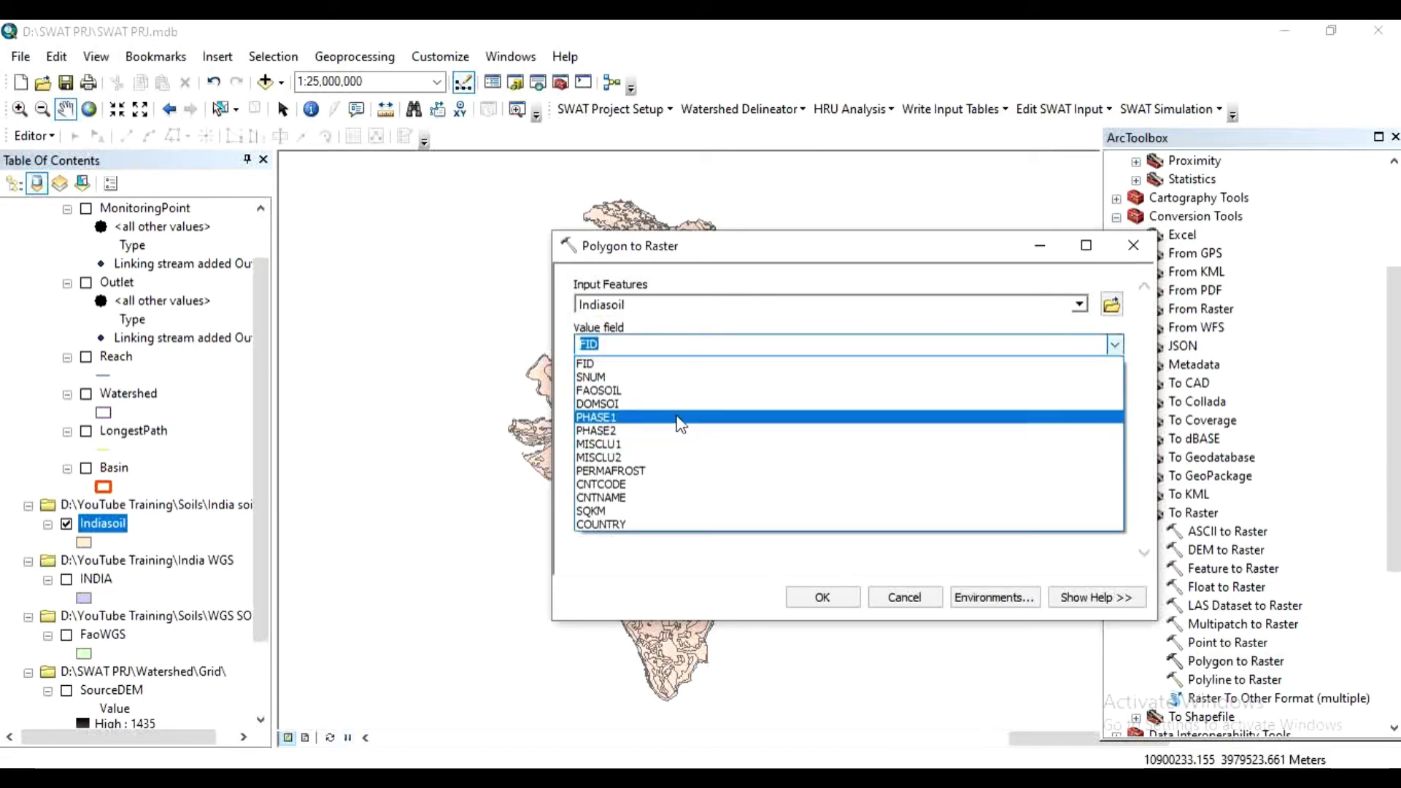
left_click(611, 377)
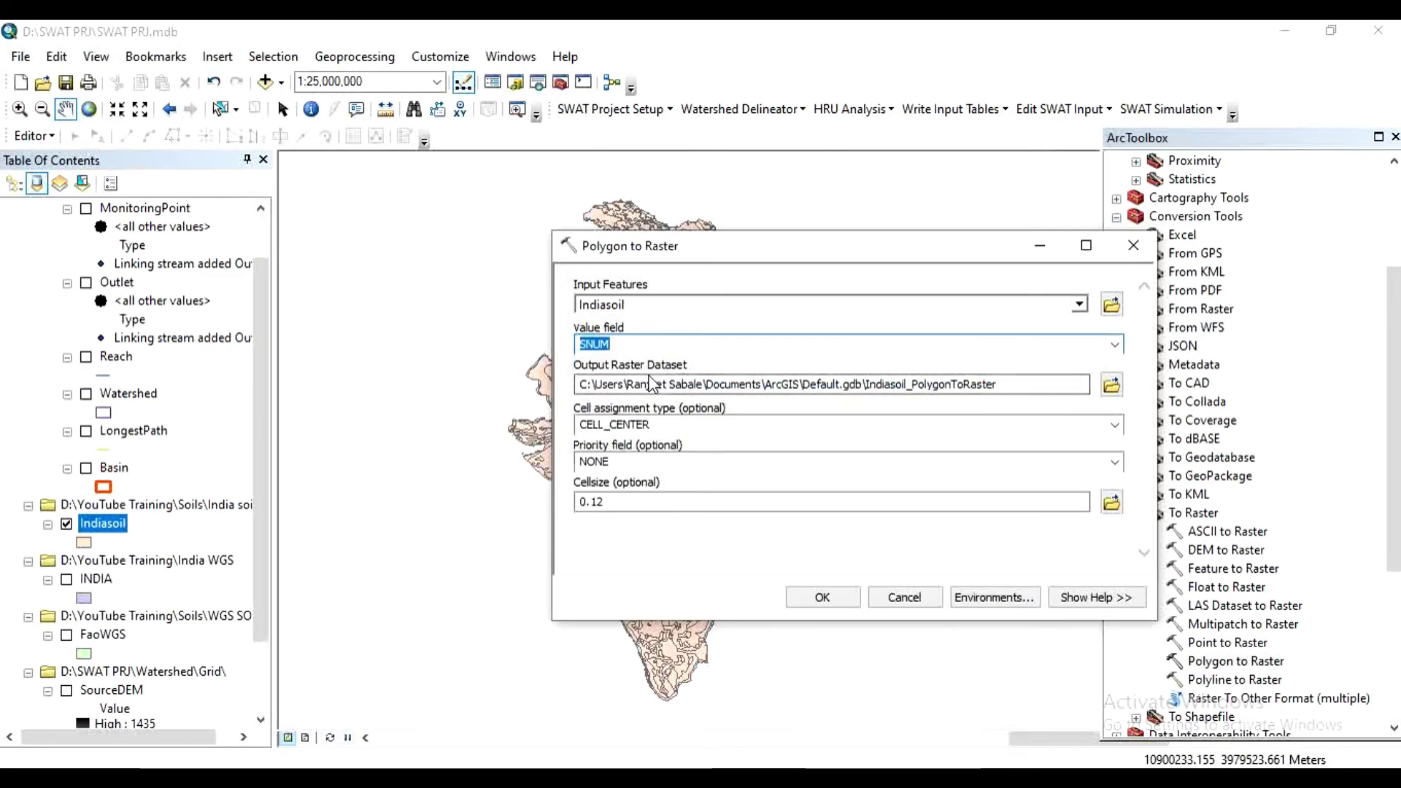
Create an IndiaRAS folder inside YouTube Training\Soils and open it as the output raster's location.
left_click(1111, 384)
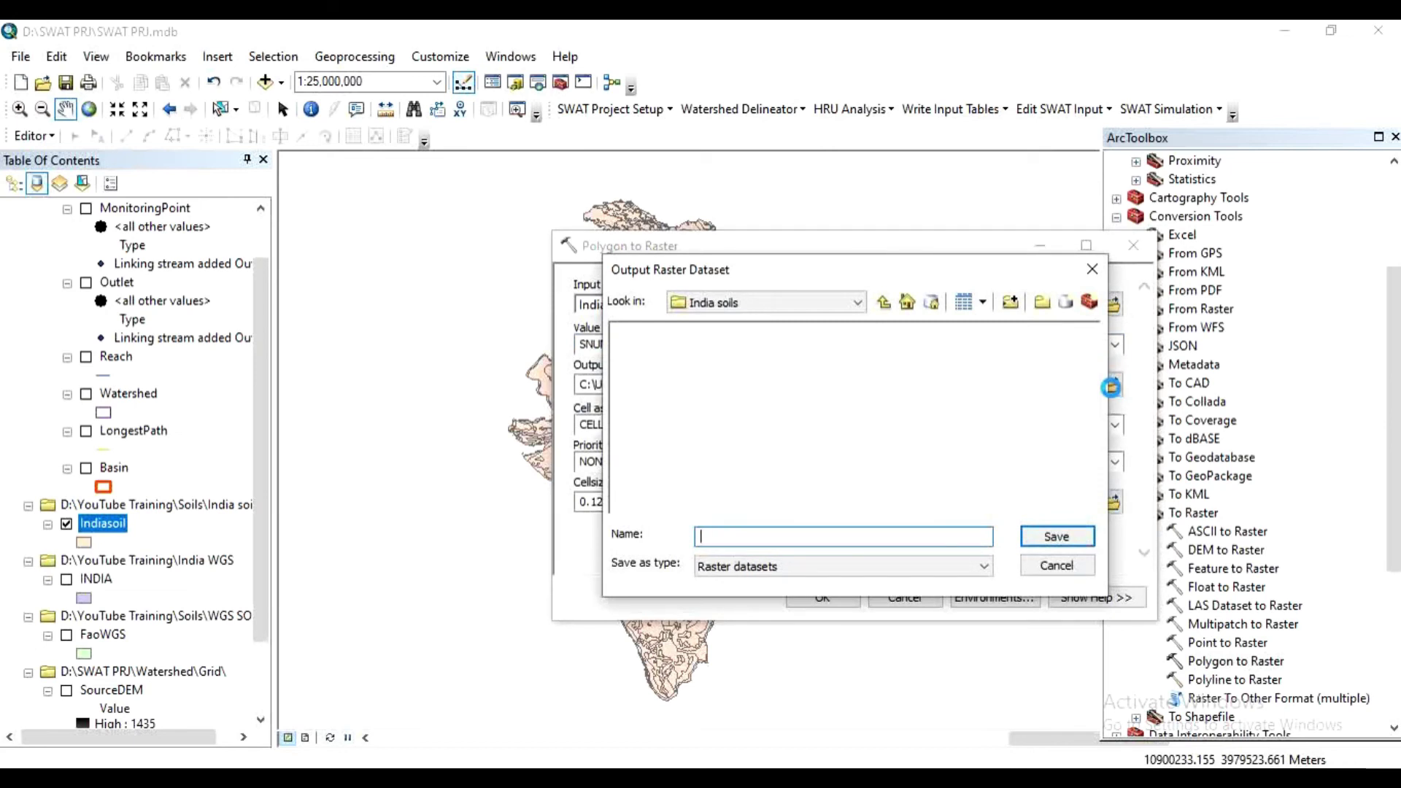
left_click(884, 304)
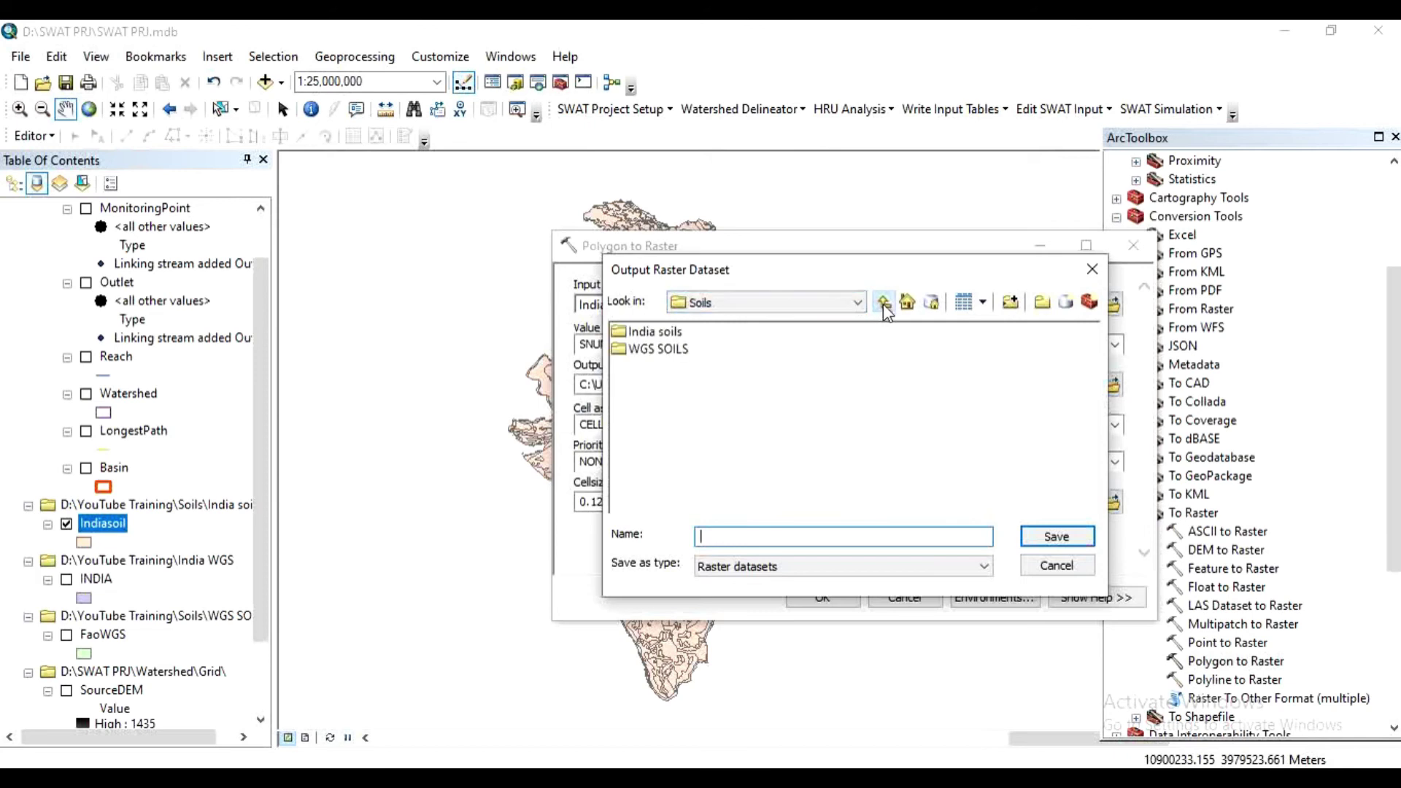
left_click(883, 304)
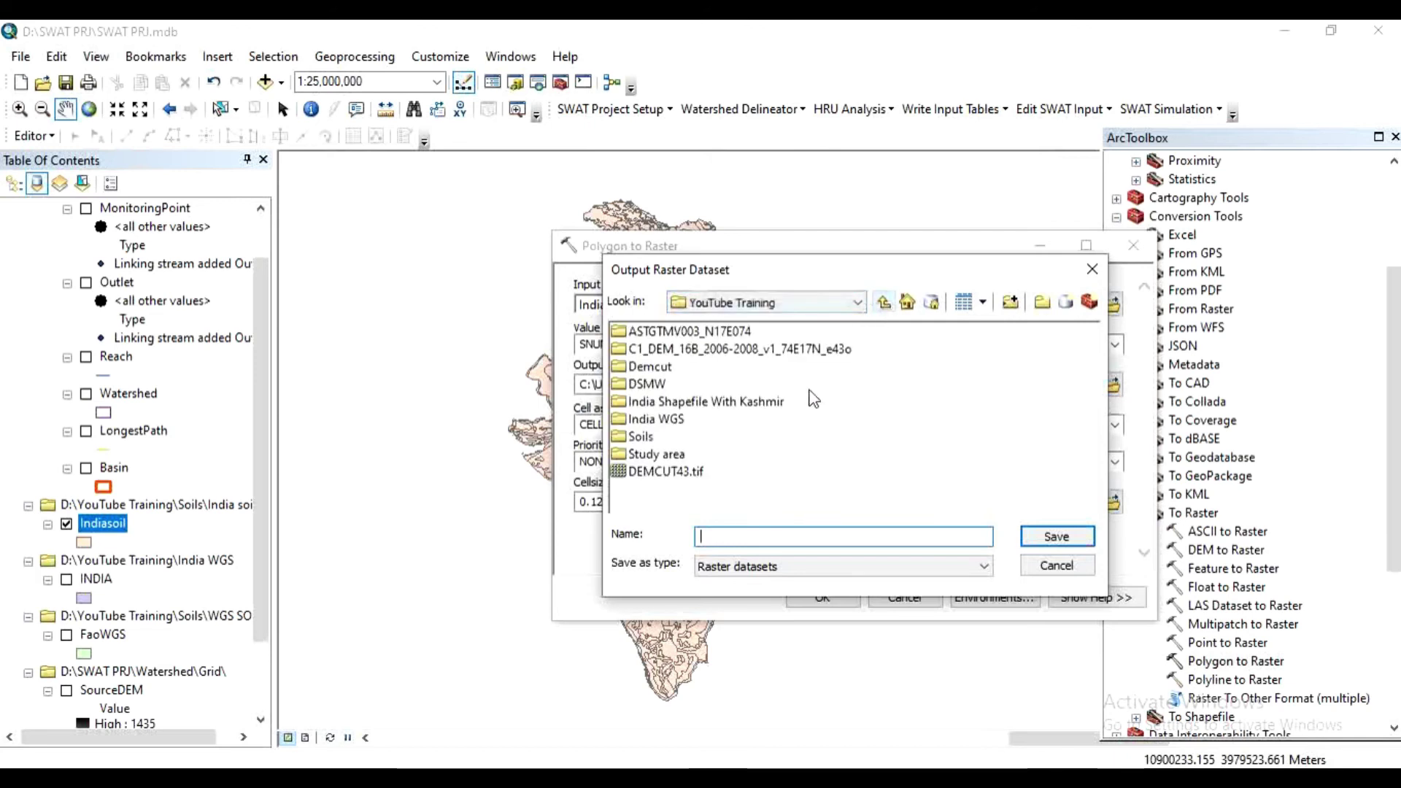
double_click(651, 438)
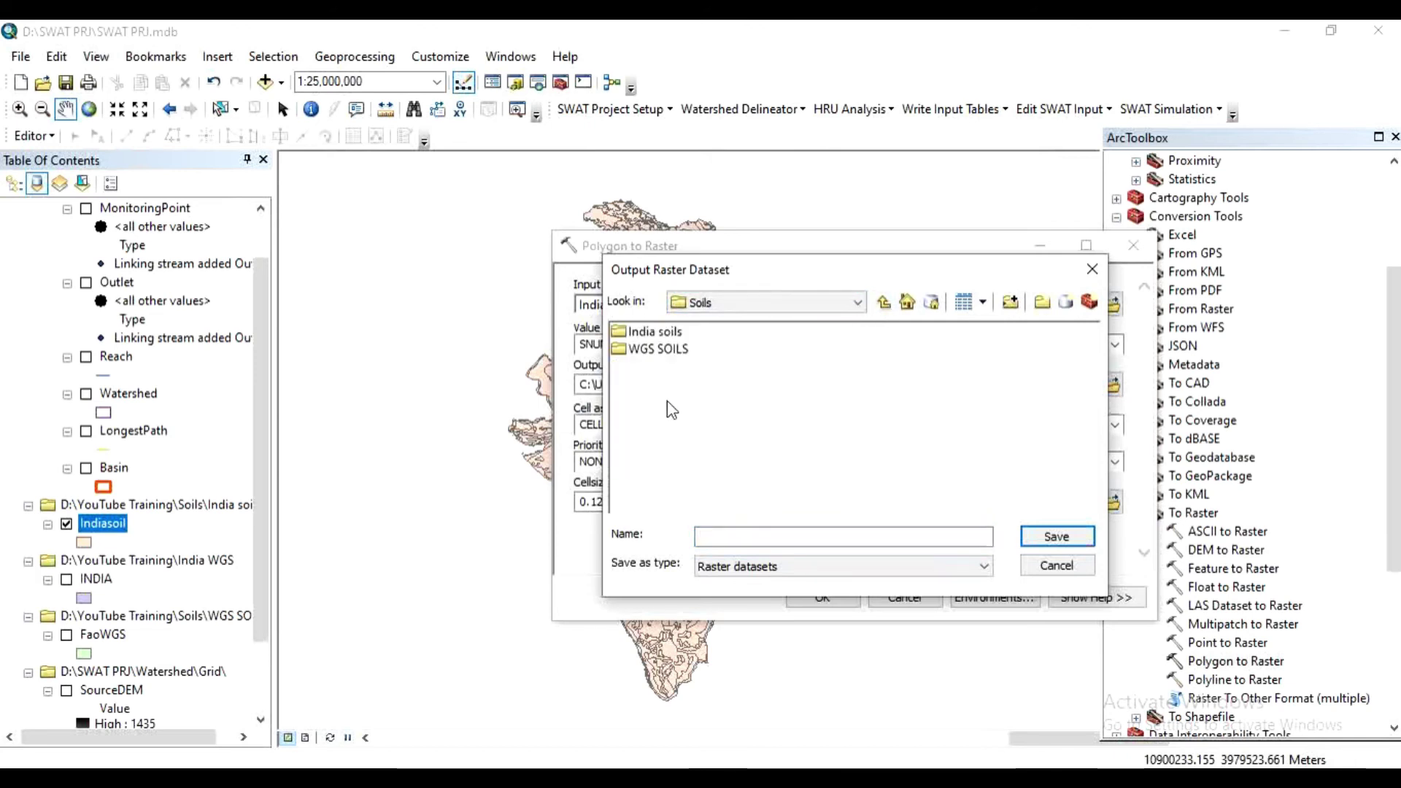
left_click(1042, 302)
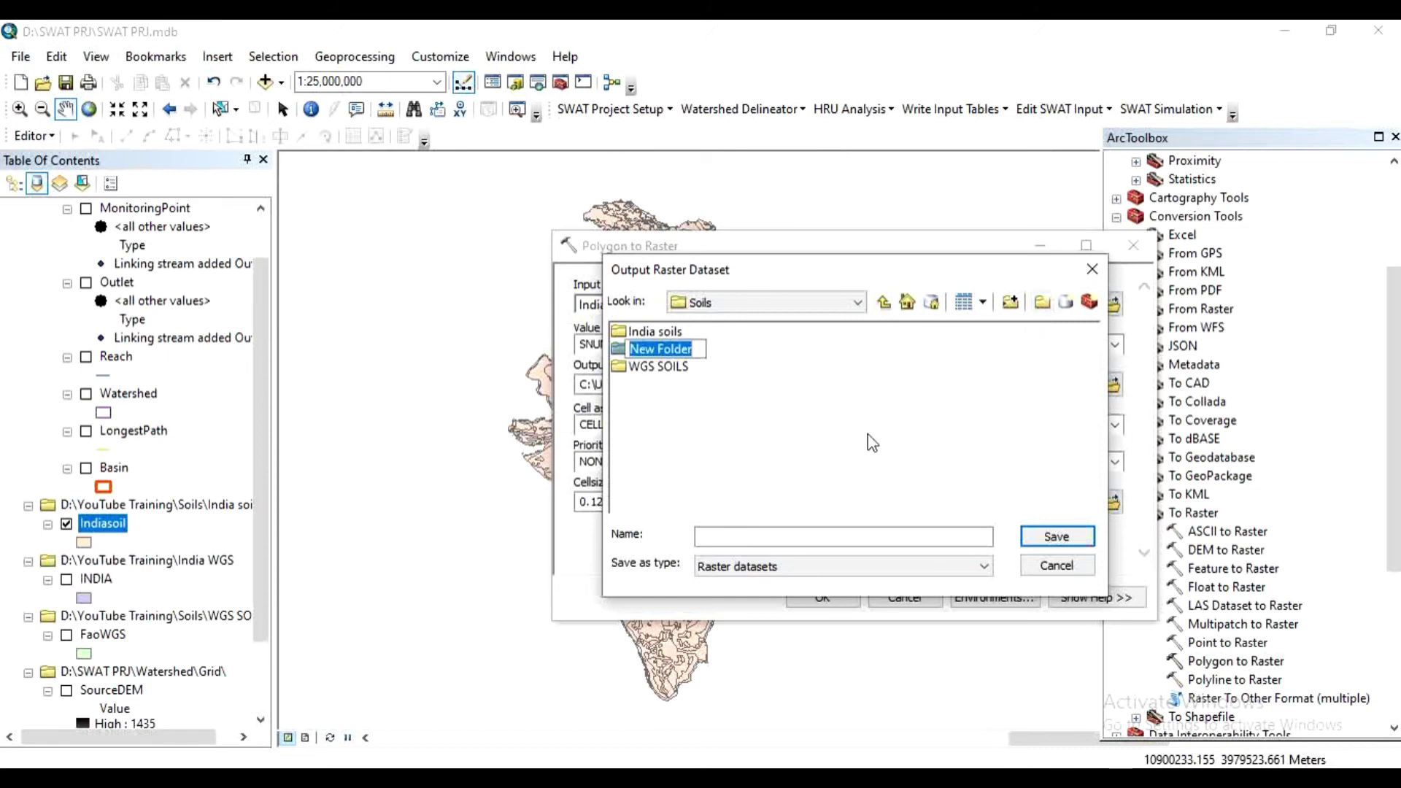
type("Ind")
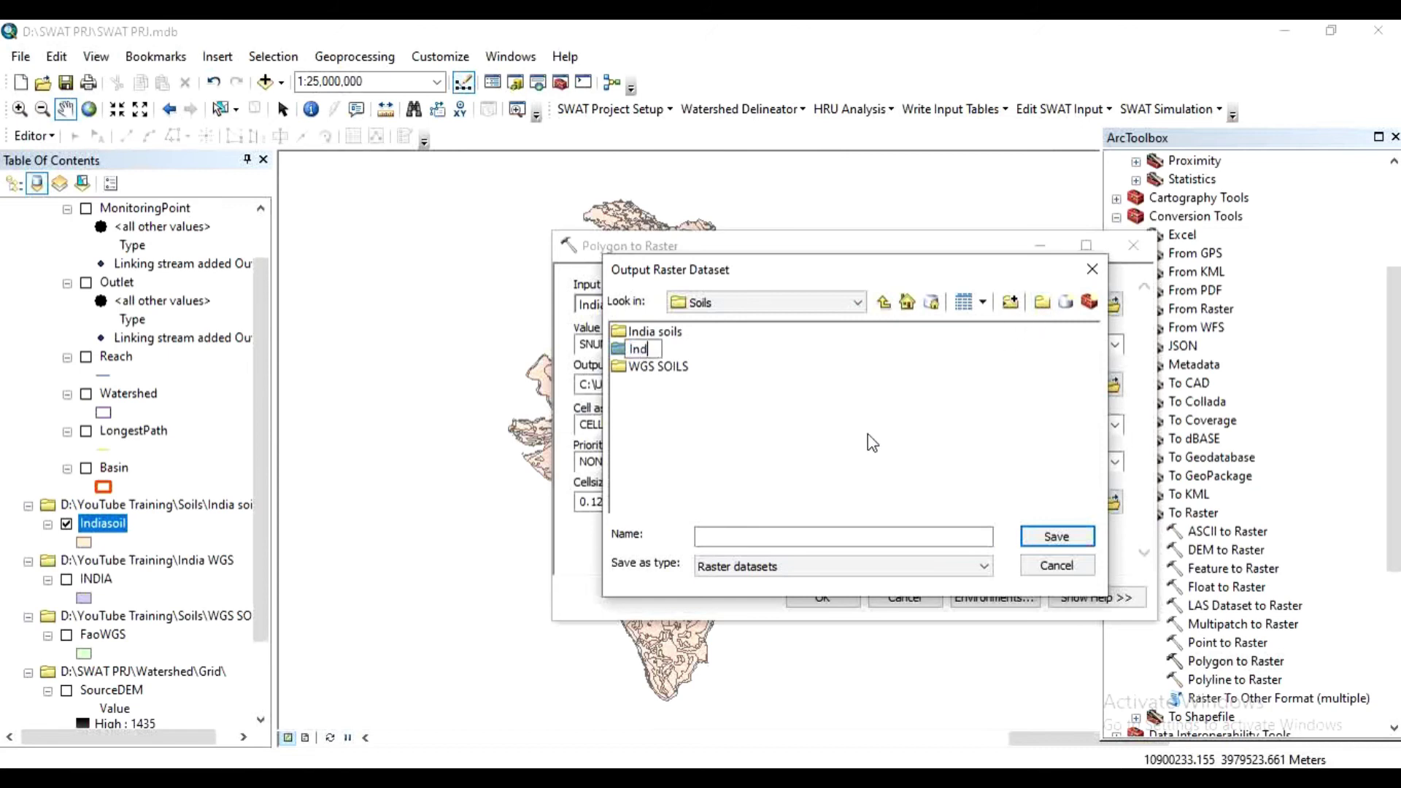
type("ia")
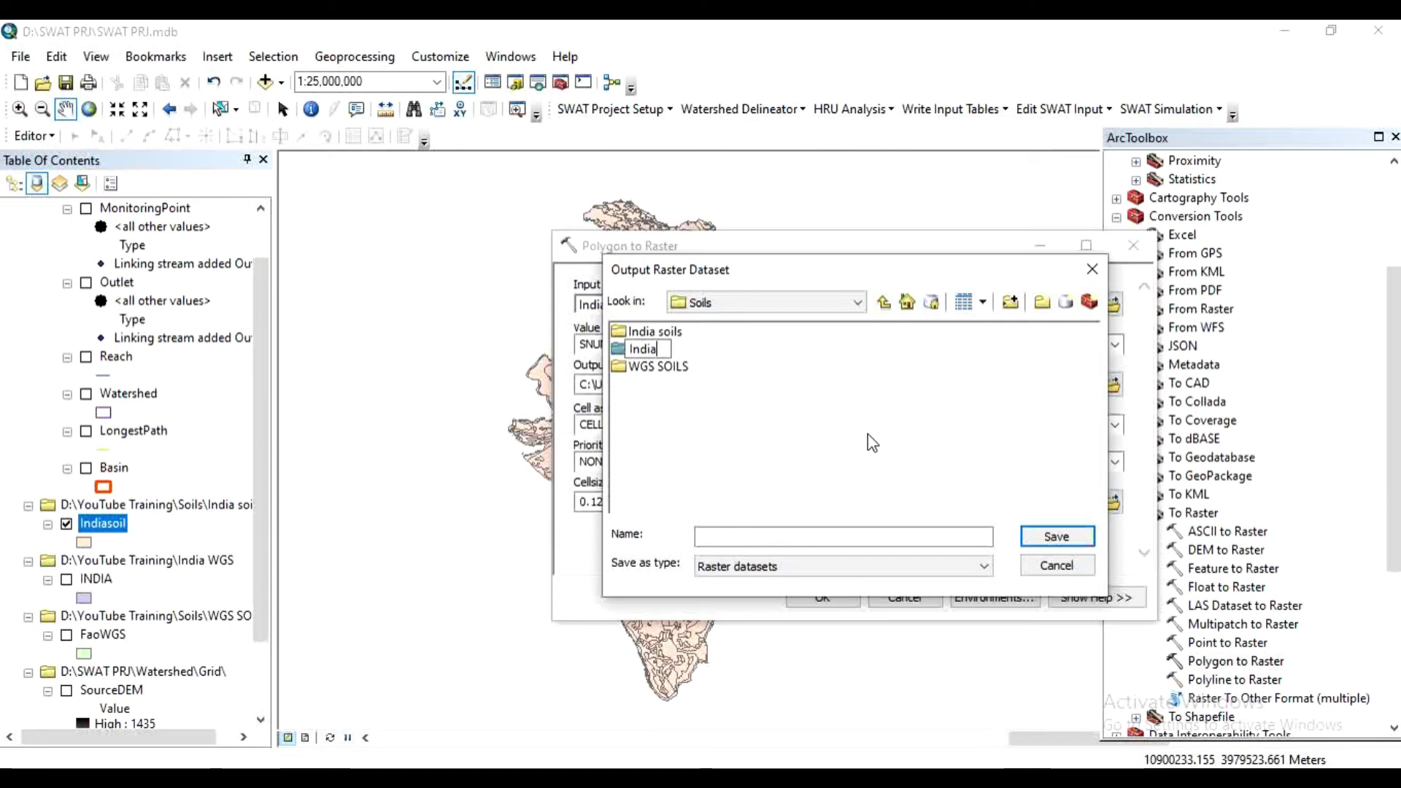
type("RAS")
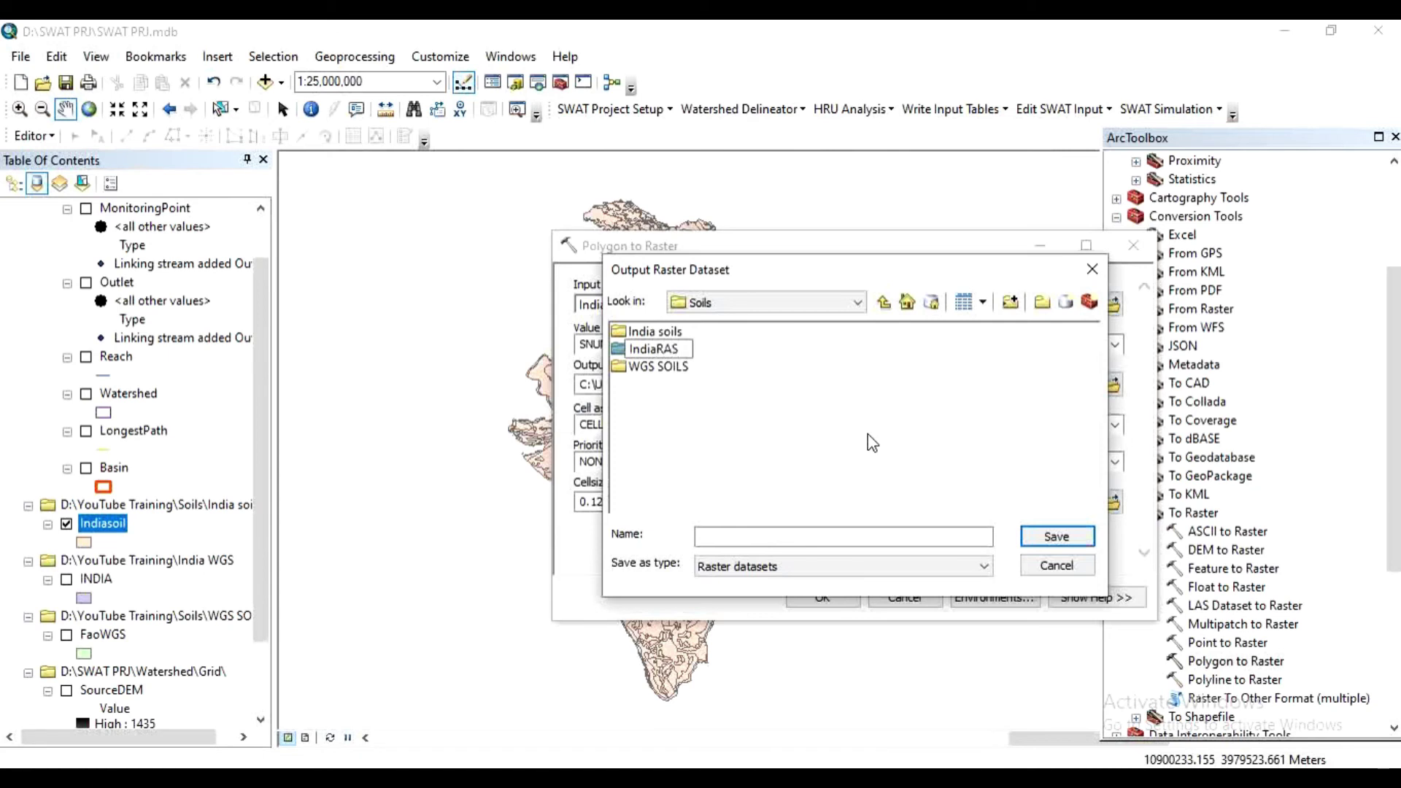
left_click(870, 442)
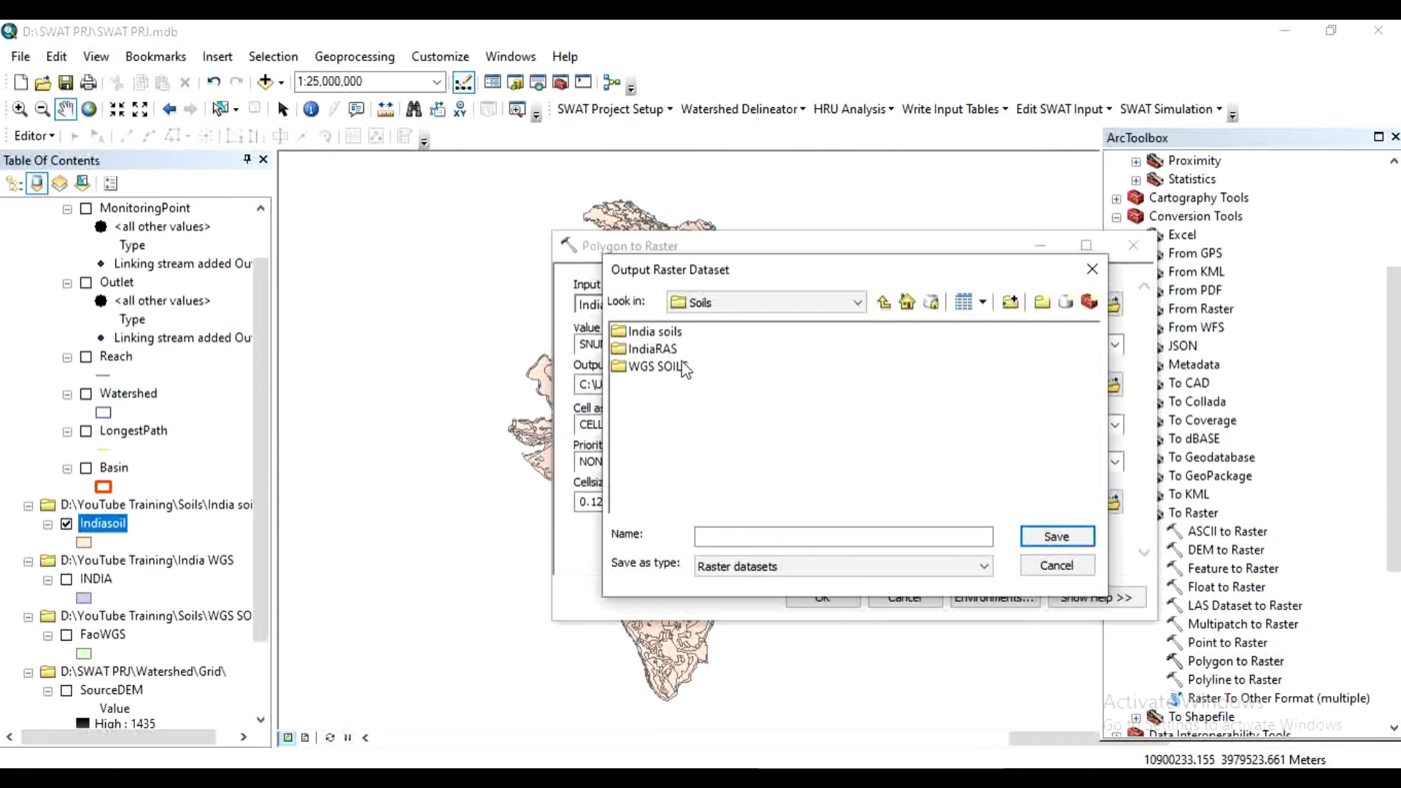
double_click(657, 349)
Name the output raster dataset IndiaFAO.tif and save the output path.
left_click(718, 537)
type("IndiaFAO")
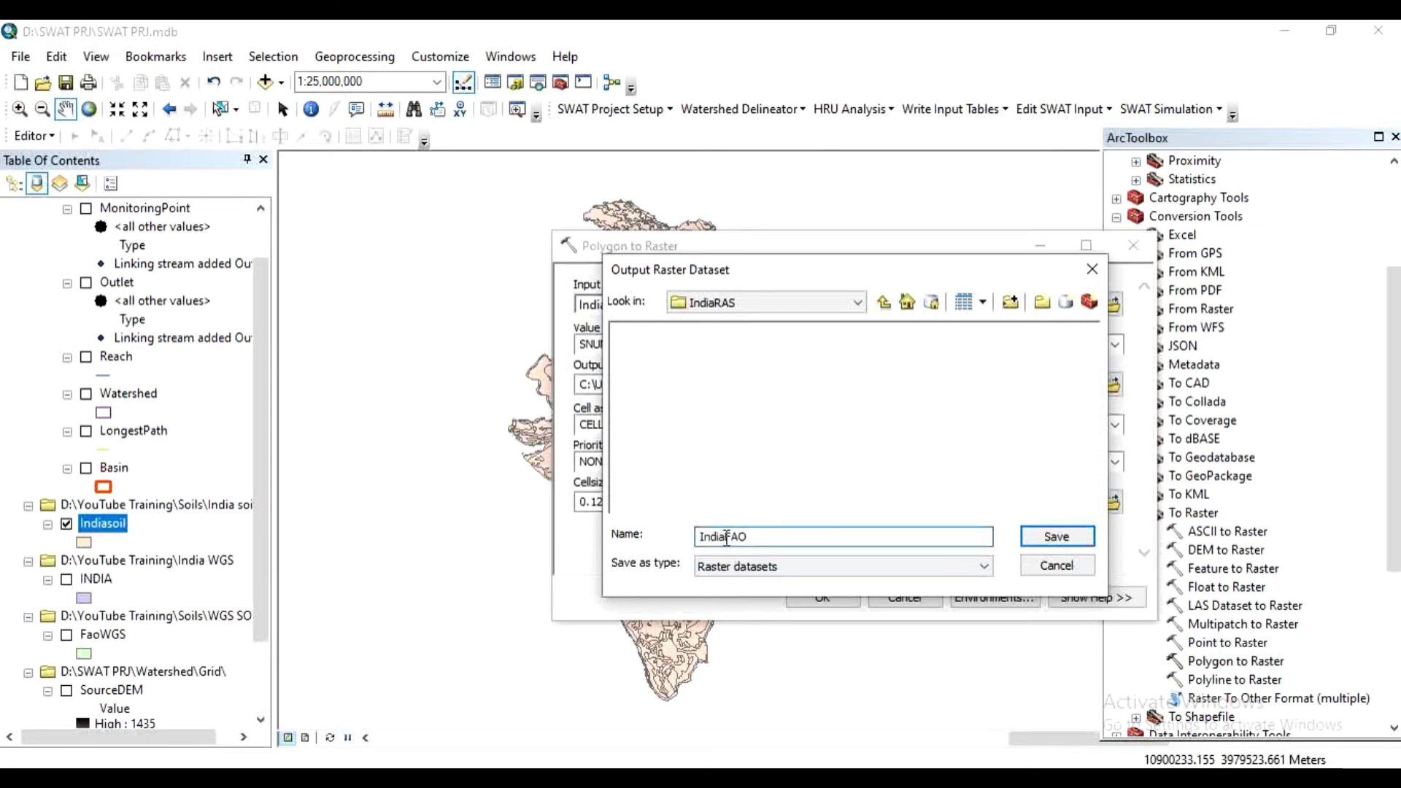
type(".tif")
left_click(1056, 537)
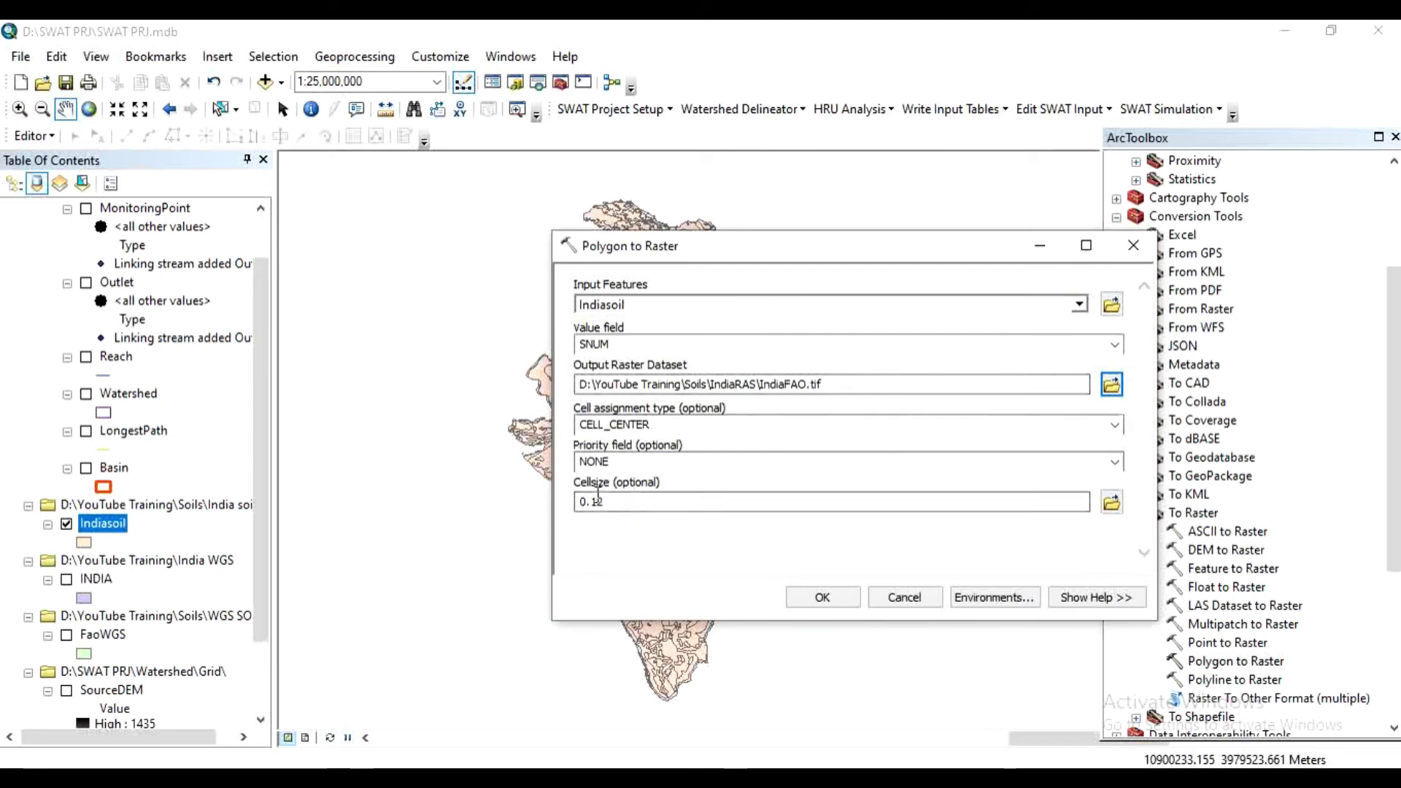
Set the output cell size to 0.05 and run the Polygon to Raster conversion.
left_click(648, 500)
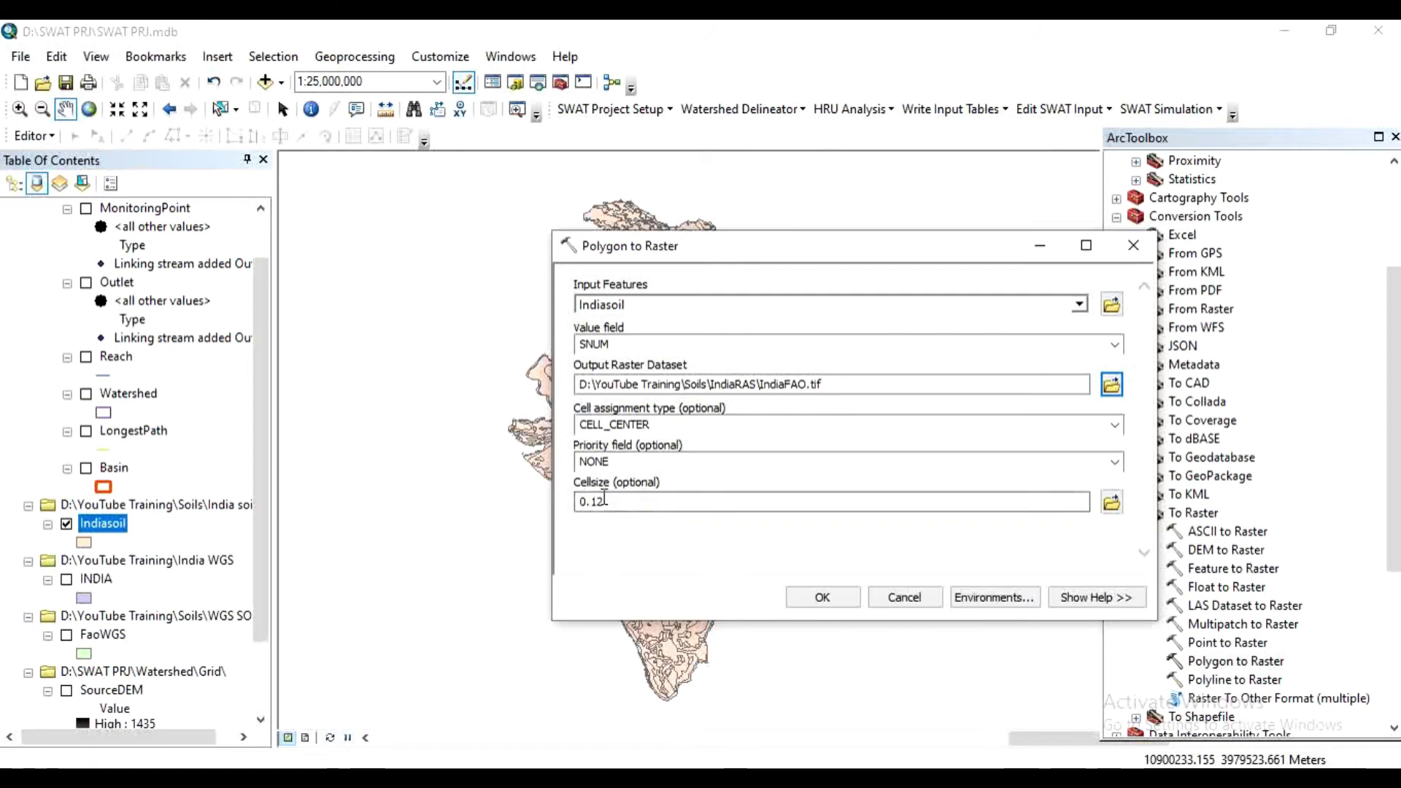
key("BackSpace")
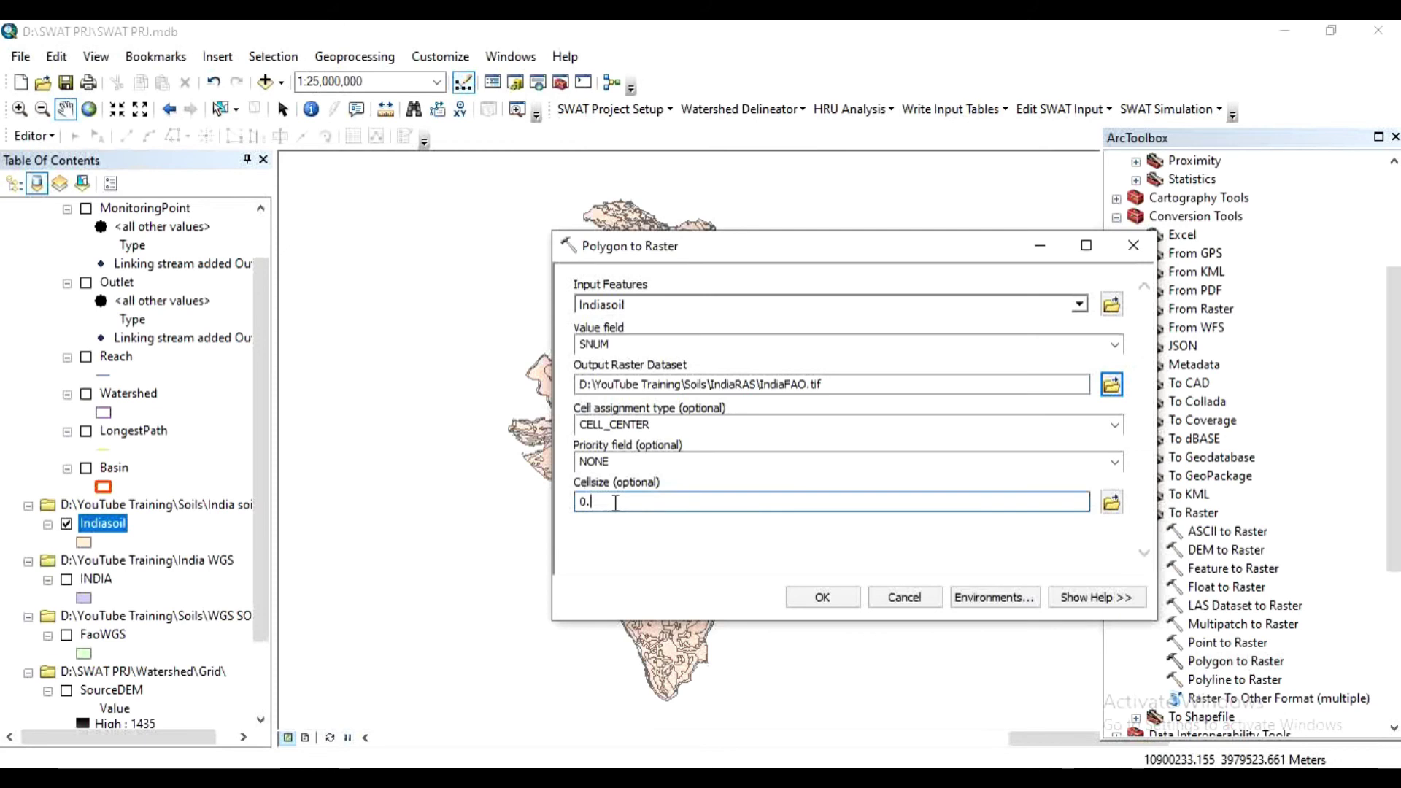
type("05")
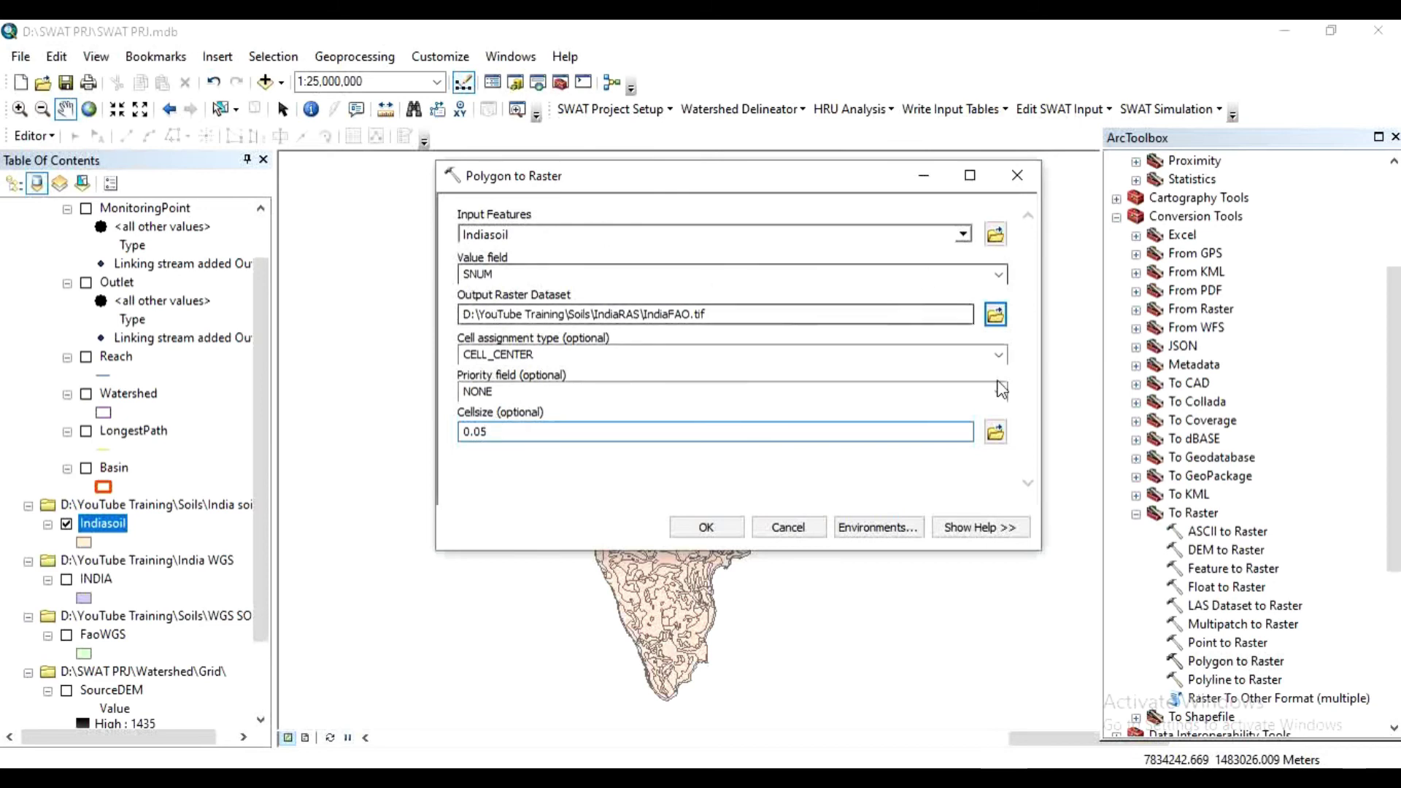
left_click(707, 528)
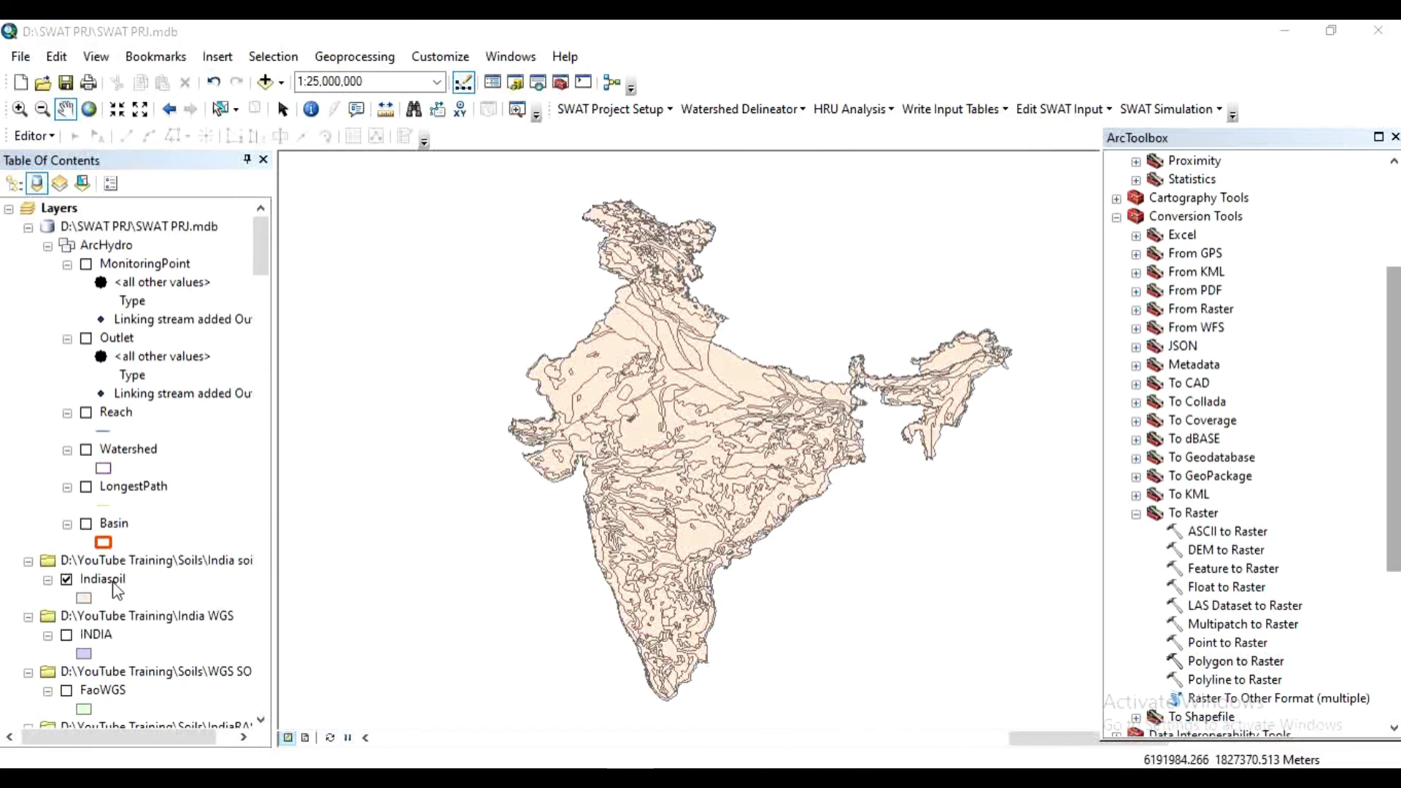
Turn off the Indiasoil layer to view the IndiaFAO.tif raster and its legend values.
left_click(67, 580)
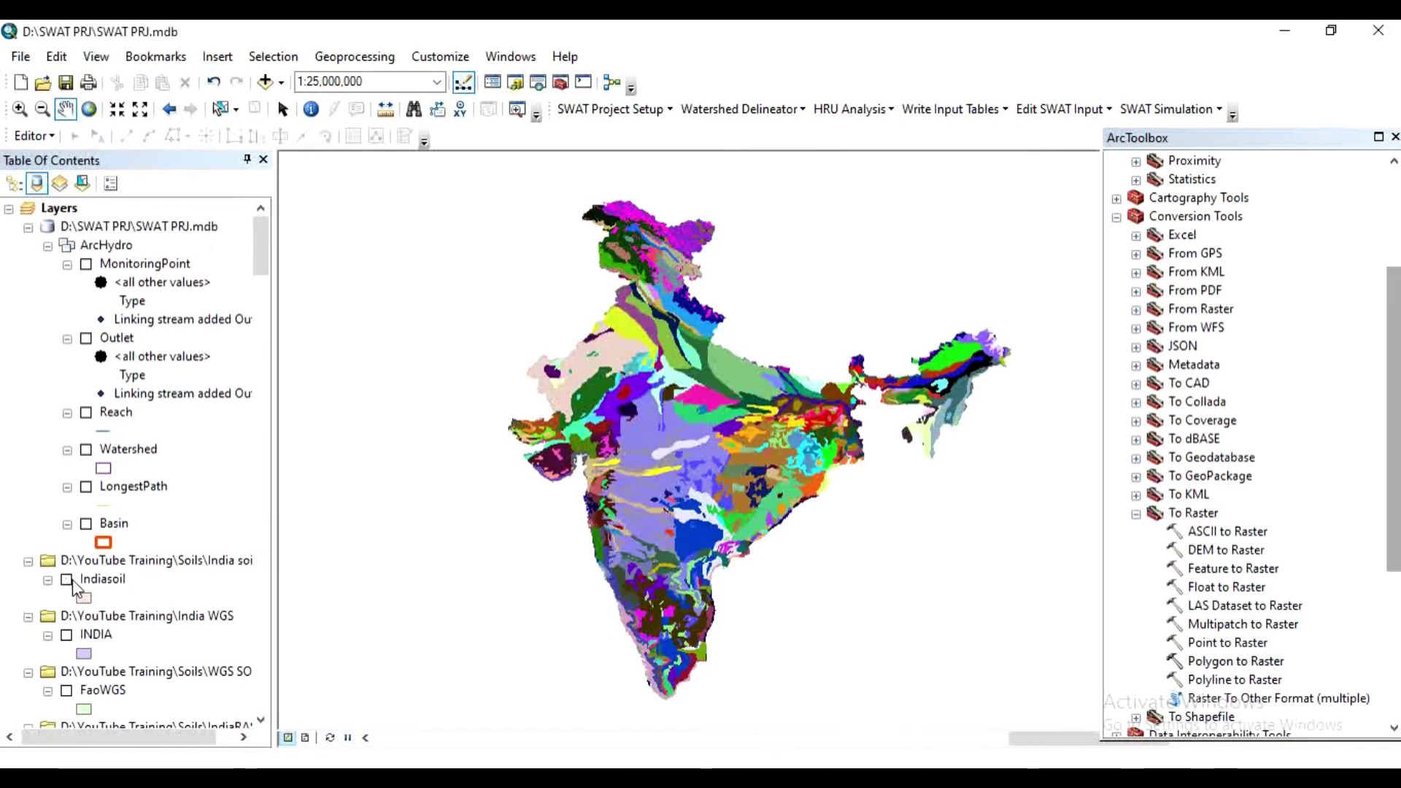
mouse_move(690, 447)
left_mouse_down()
mouse_move(709, 461)
mouse_move(693, 438)
left_mouse_up()
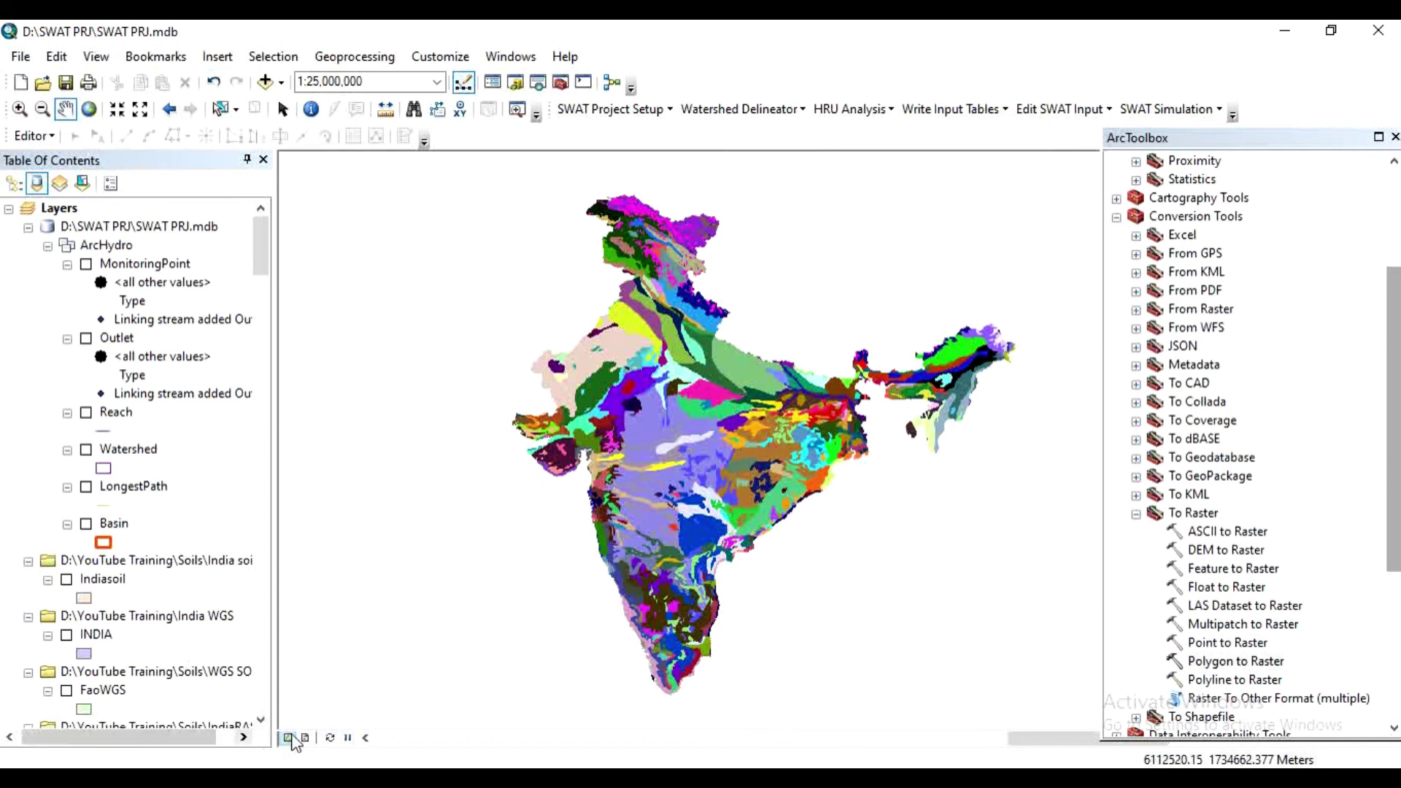
scroll(252, 723, "down", 4)
left_click_drag(689, 453, 694, 462)
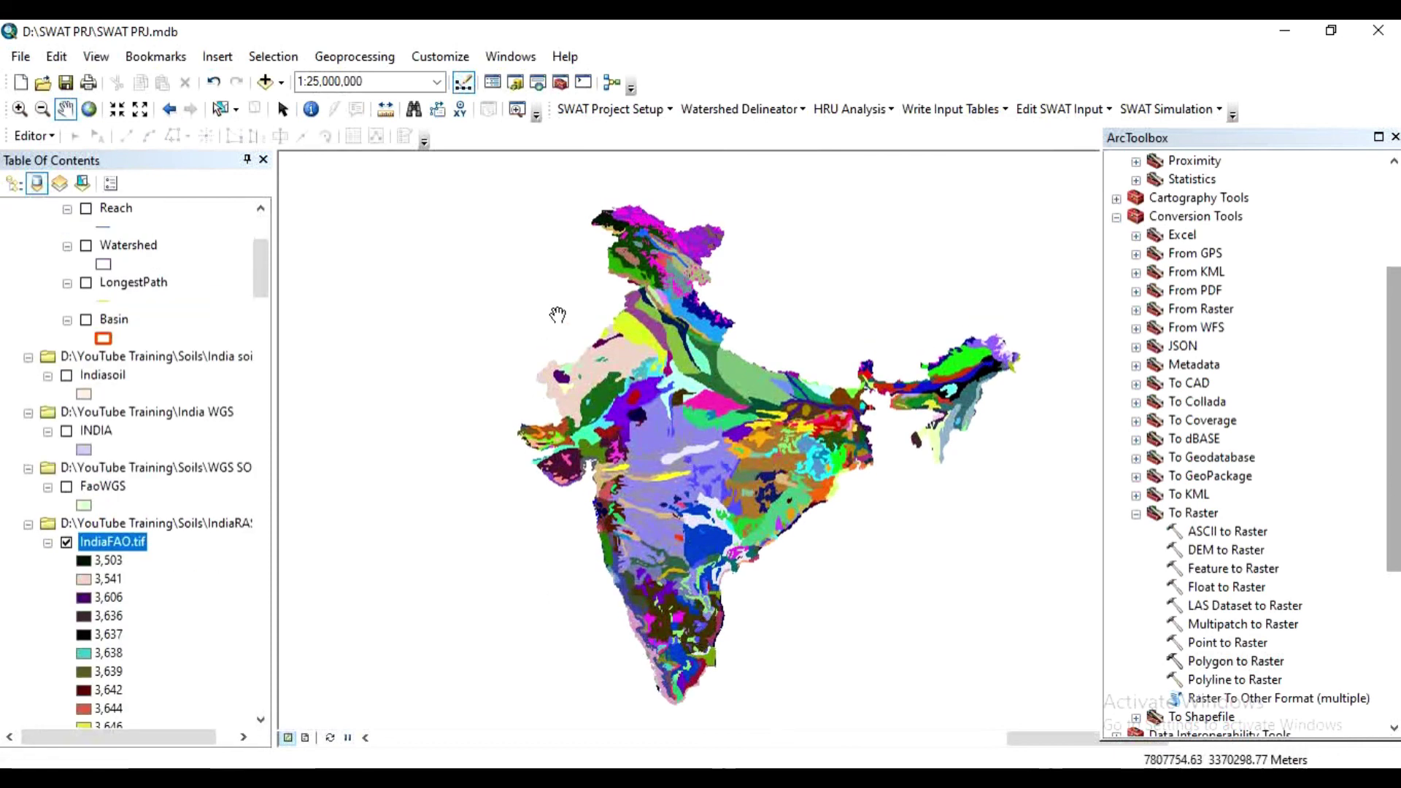
Preview the Stretched symbology for the IndiaFAO.tif layer and switch back to Unique Values.
right_click(122, 551)
left_click(173, 532)
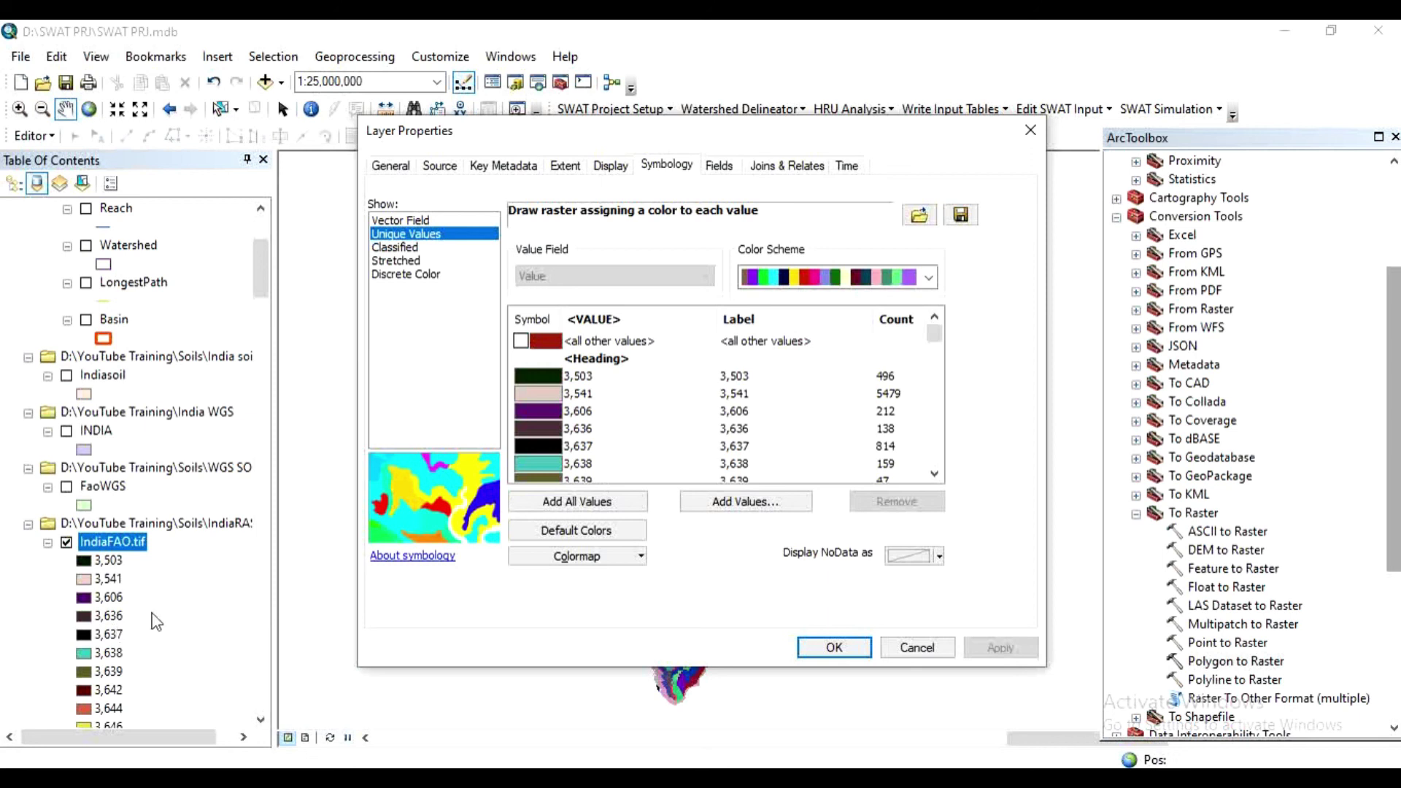
left_click(400, 261)
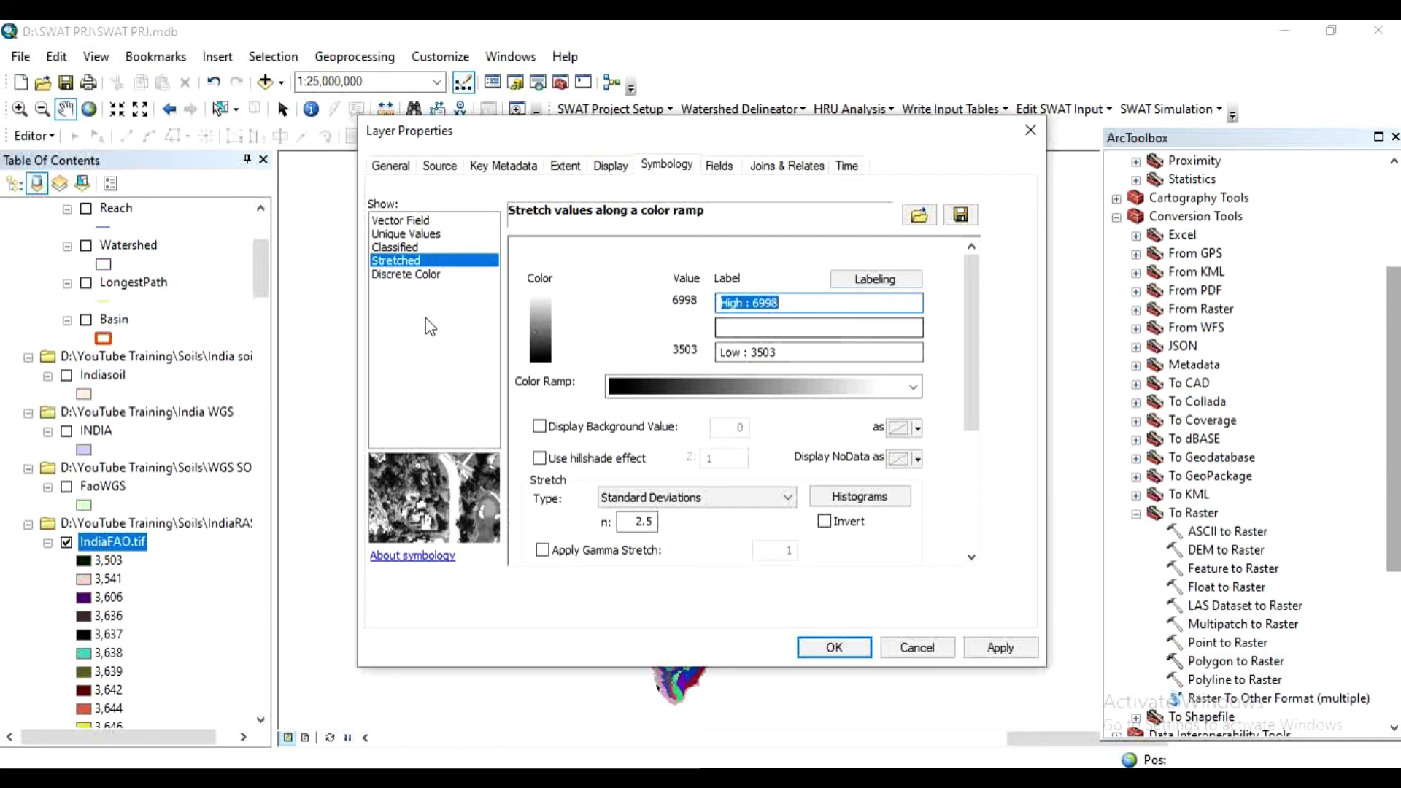
left_click(427, 235)
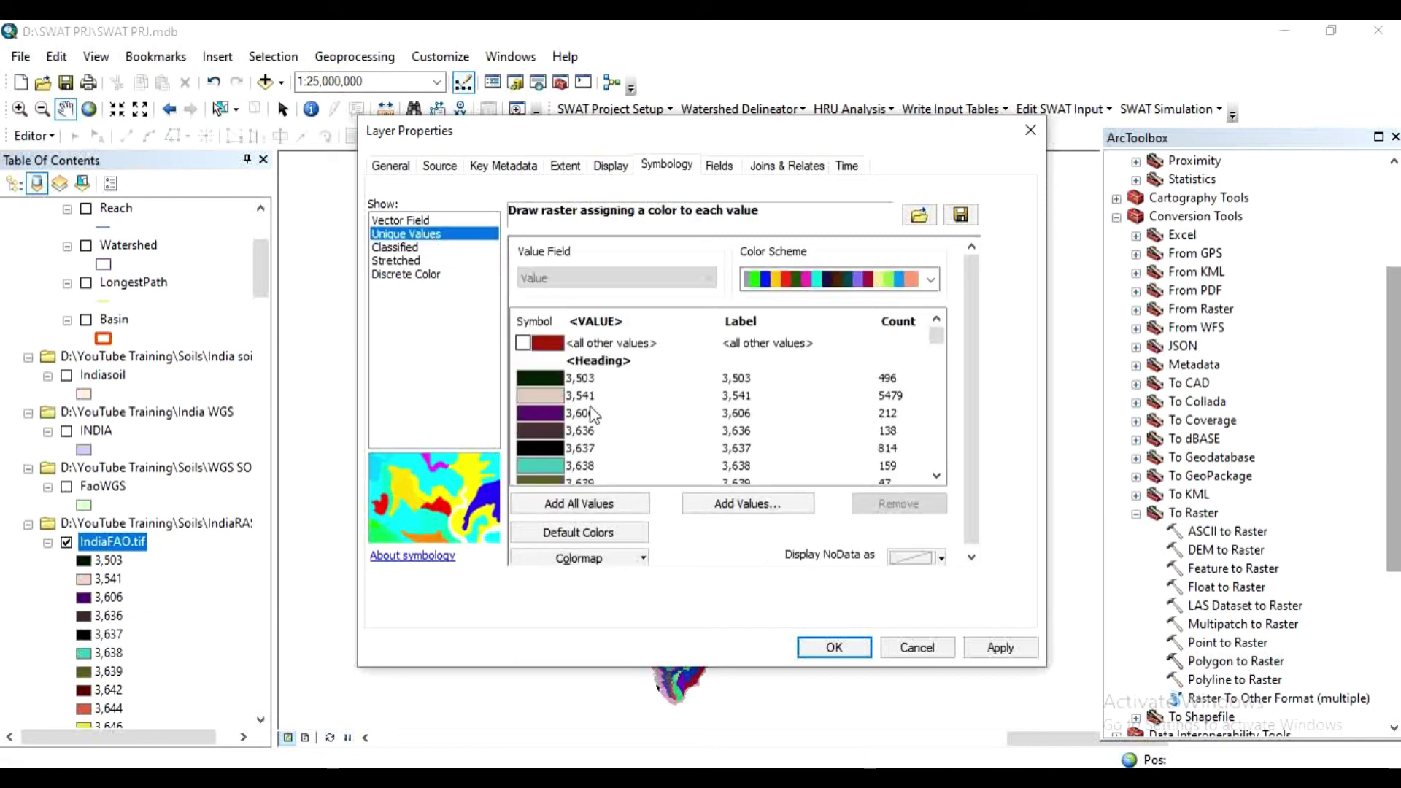
left_click(833, 649)
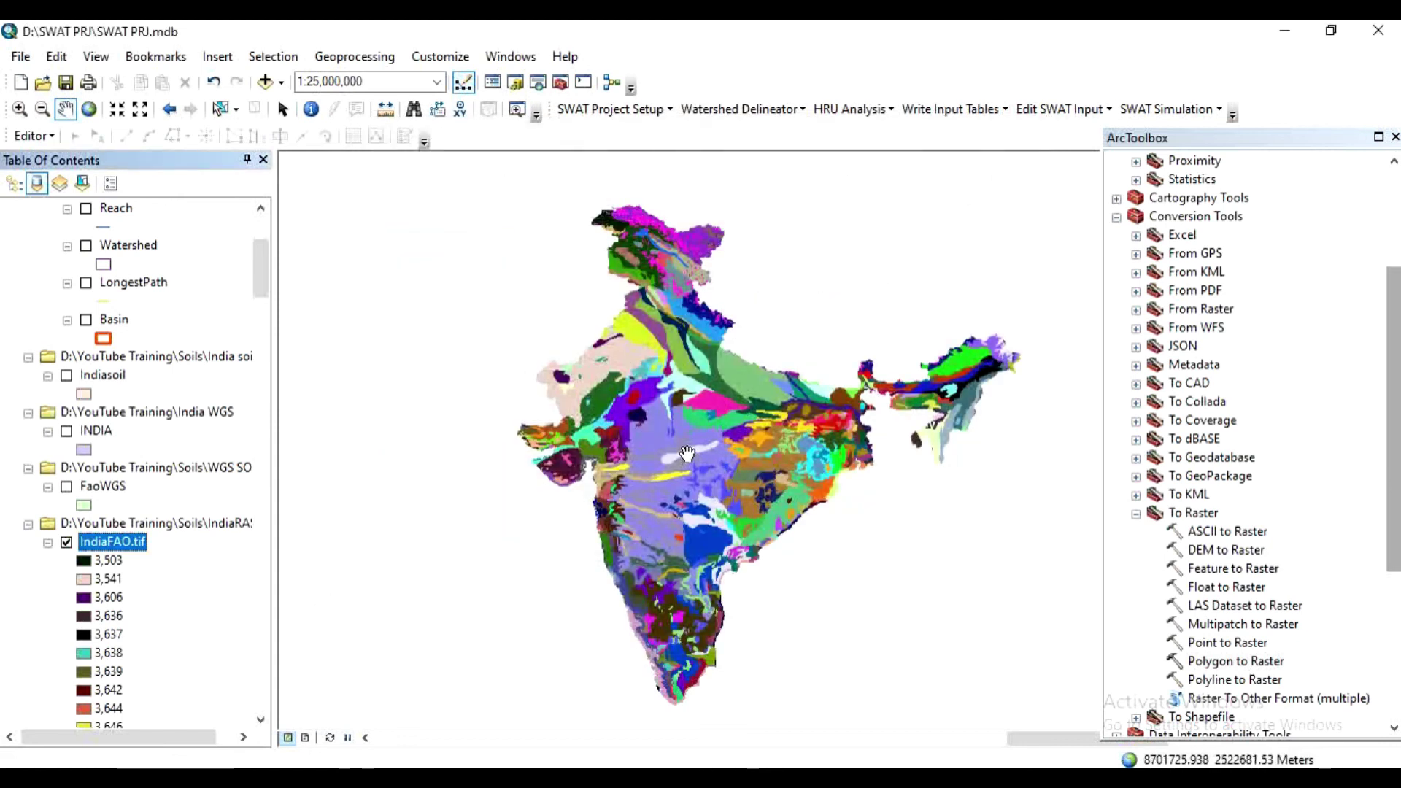
left_click_drag(690, 456, 648, 458)
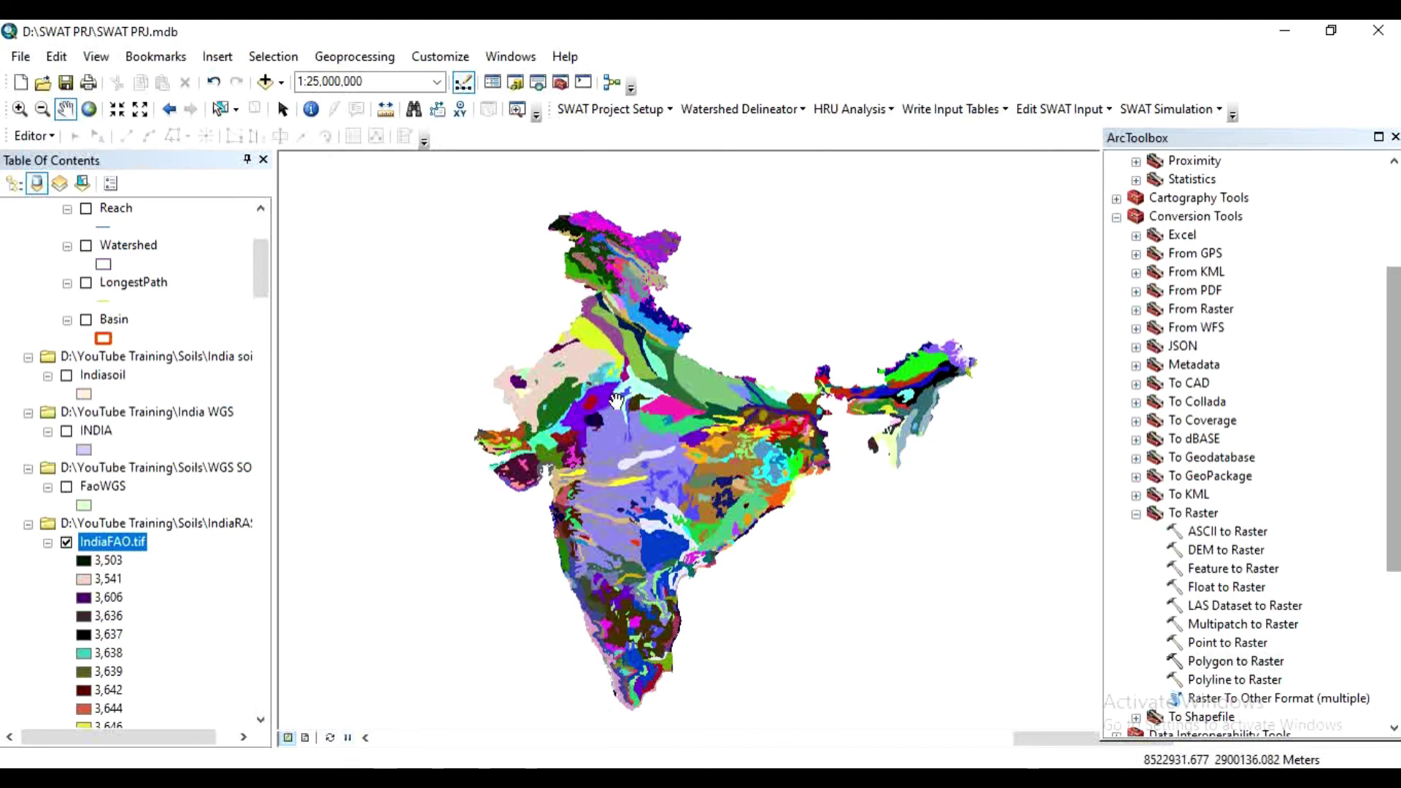
left_click_drag(618, 426, 640, 426)
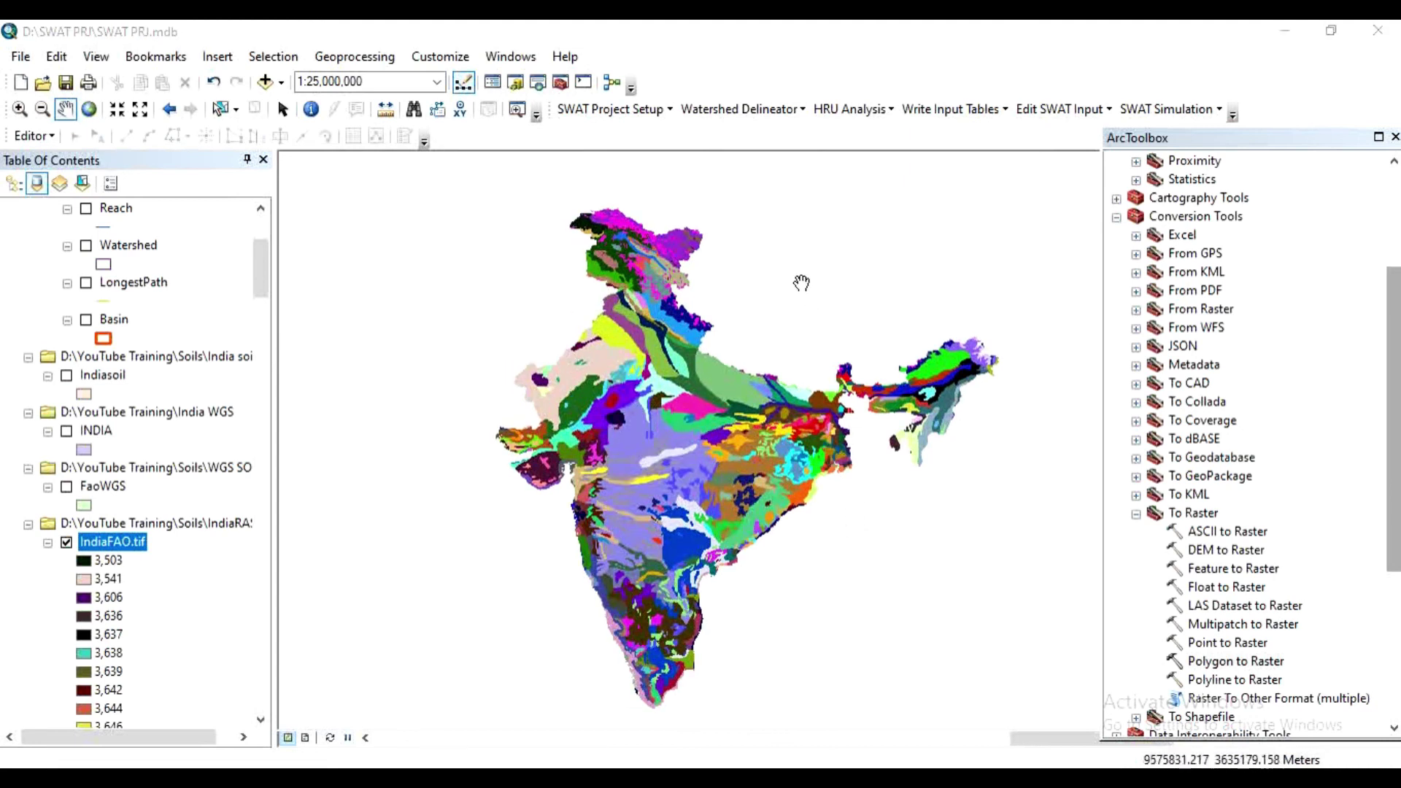